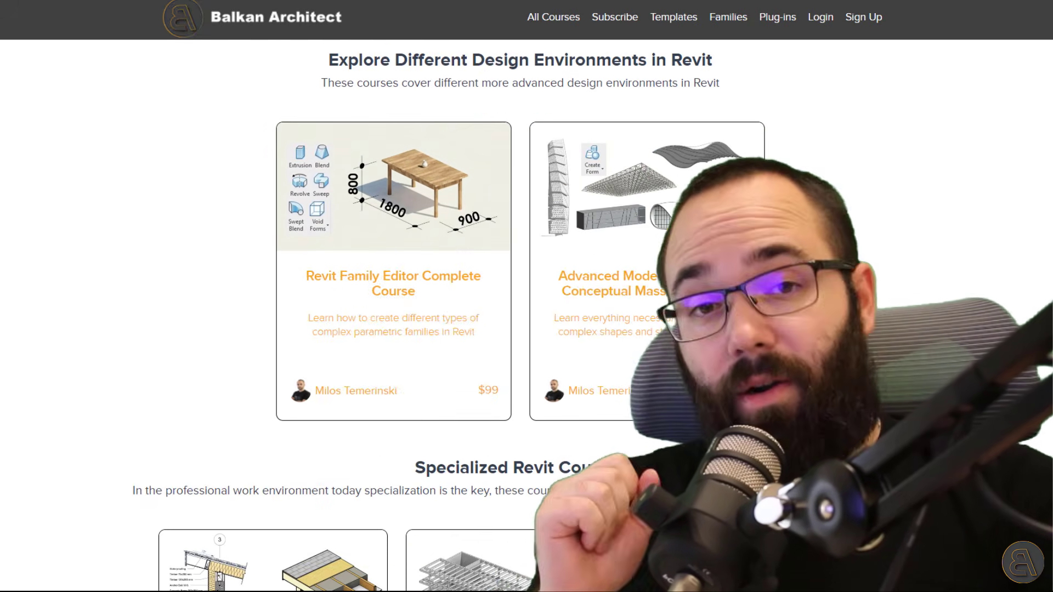
- Look through the specialized Revit courses in the course catalogue, including the Revit Detailing Masterclass
{"action": "scroll", "coordinate": [527, 316], "scroll_direction": "down", "scroll_amount": 6}
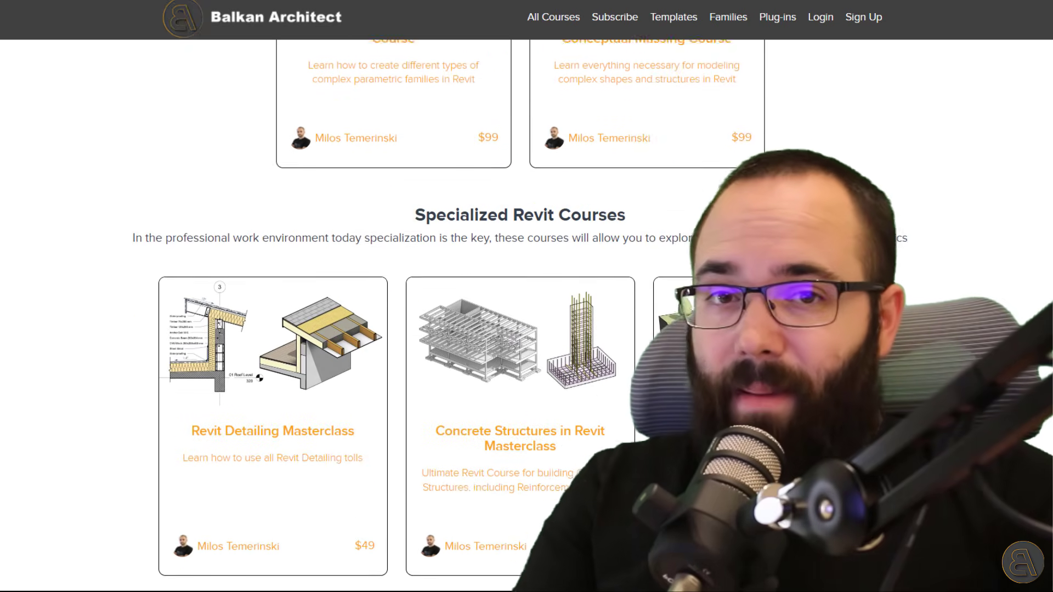
{"action": "scroll", "coordinate": [526, 316], "scroll_direction": "down", "scroll_amount": 5}
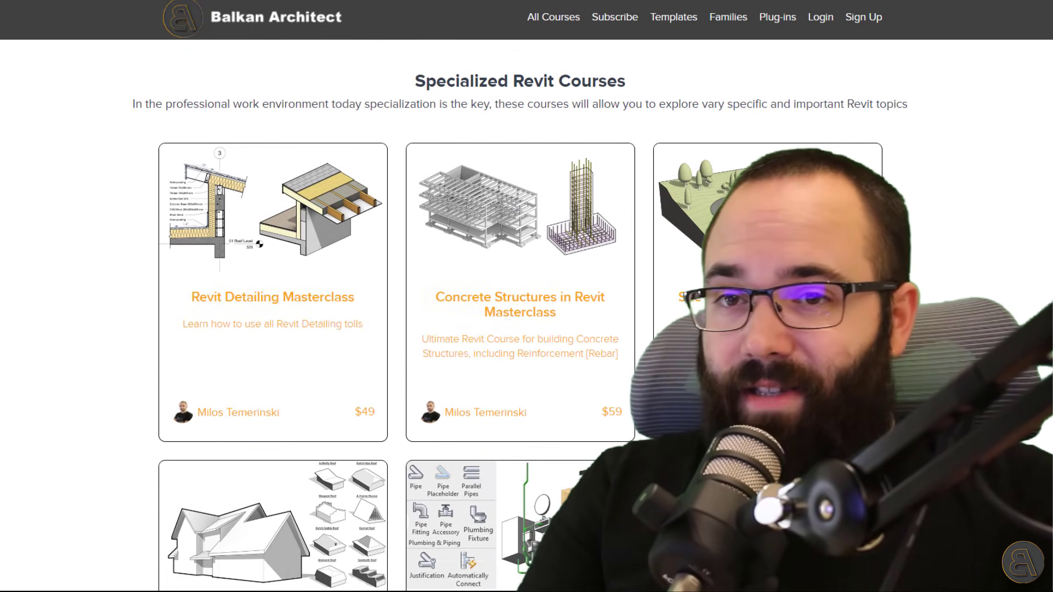
{"action": "scroll", "coordinate": [527, 316], "scroll_direction": "down", "scroll_amount": 5}
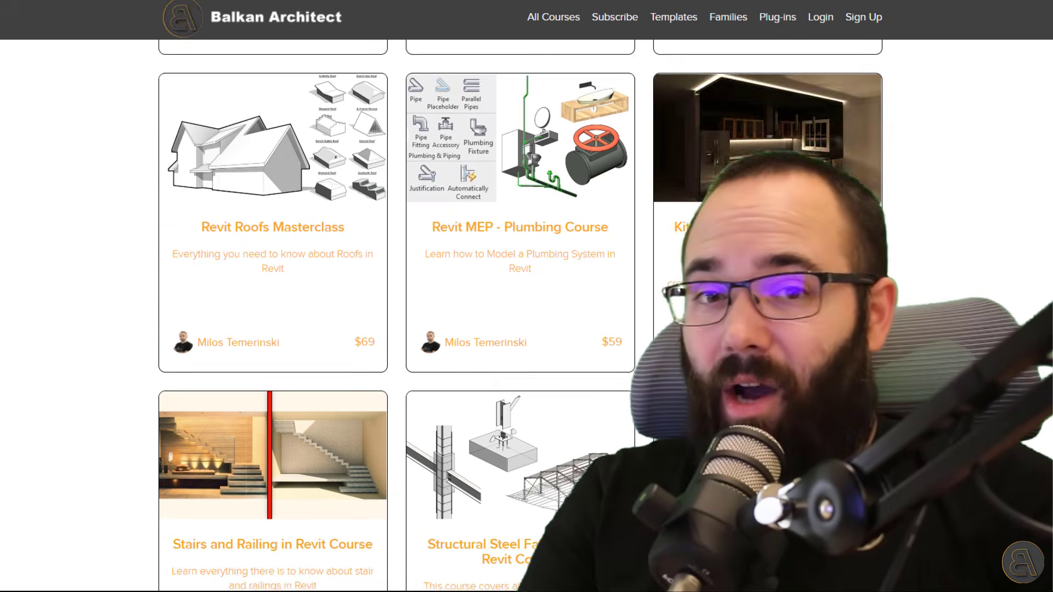
{"action": "scroll", "coordinate": [526, 316], "scroll_direction": "down", "scroll_amount": 9}
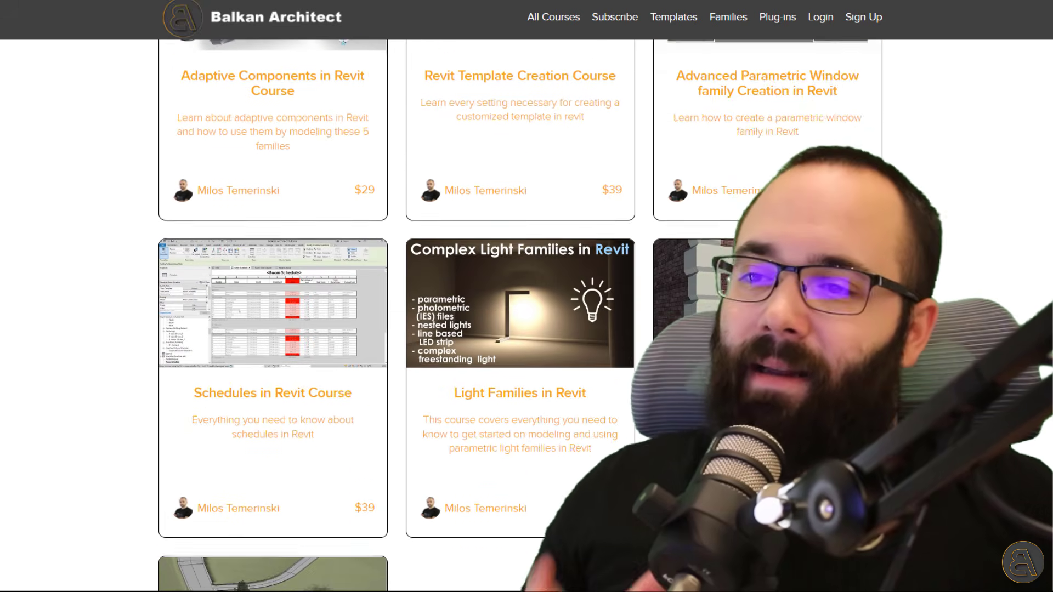
{"action": "scroll", "coordinate": [527, 316], "scroll_direction": "up", "scroll_amount": 15}
{"action": "scroll", "coordinate": [527, 316], "scroll_direction": "up", "scroll_amount": 5}
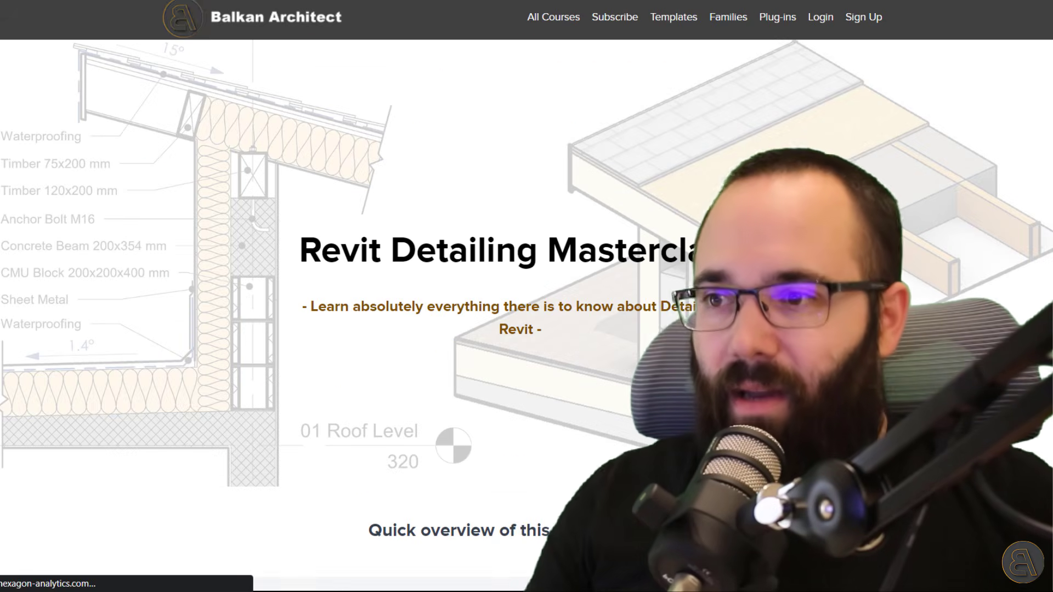
- Review the Revit Detailing Masterclass page, from the course overview through its included topics to Material Legends
{"action": "scroll", "coordinate": [527, 316], "scroll_direction": "down", "scroll_amount": 8}
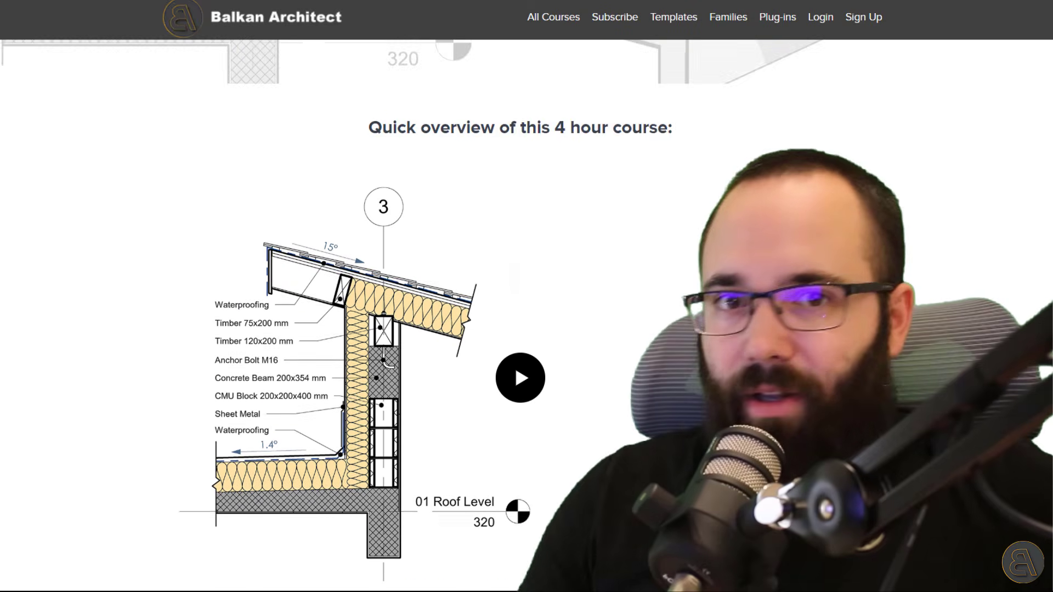
{"action": "scroll", "coordinate": [527, 316], "scroll_direction": "down", "scroll_amount": 9}
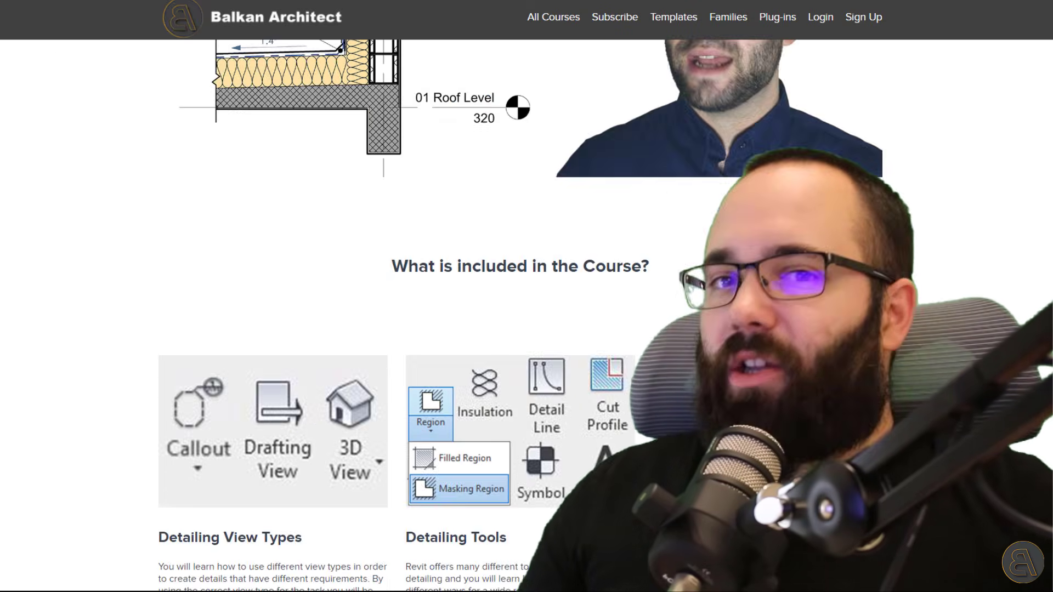
{"action": "scroll", "coordinate": [527, 316], "scroll_direction": "down", "scroll_amount": 8}
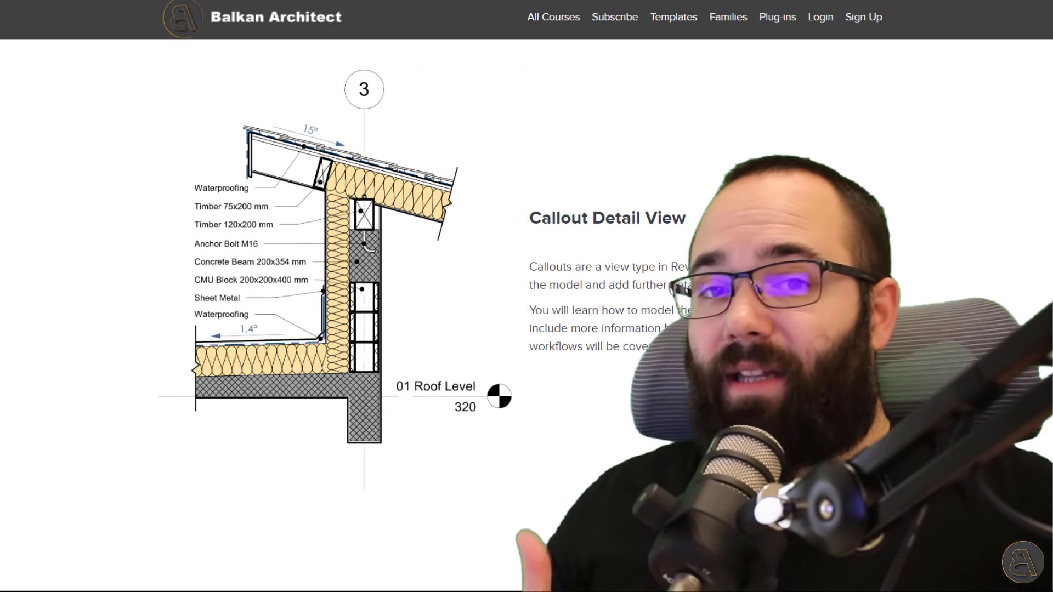
{"action": "scroll", "coordinate": [527, 316], "scroll_direction": "down", "scroll_amount": 7}
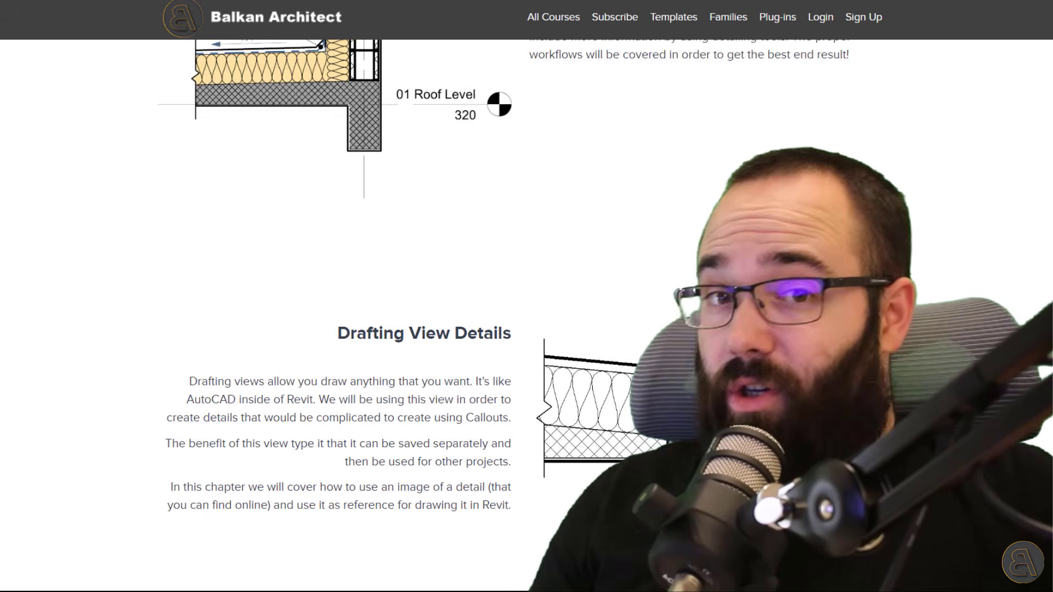
{"action": "scroll", "coordinate": [527, 316], "scroll_direction": "down", "scroll_amount": 6}
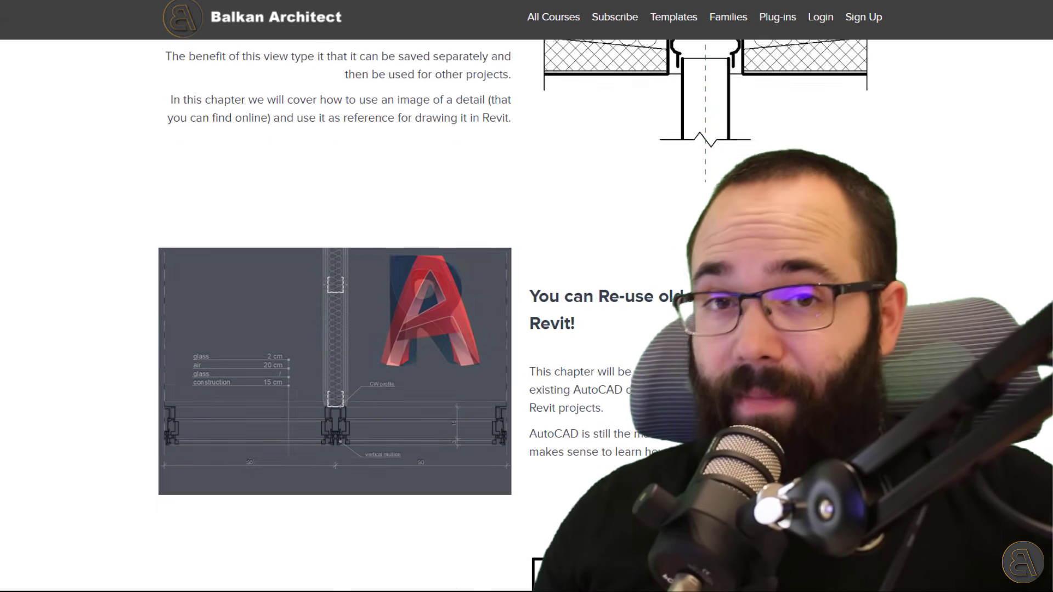
{"action": "scroll", "coordinate": [527, 316], "scroll_direction": "down", "scroll_amount": 11}
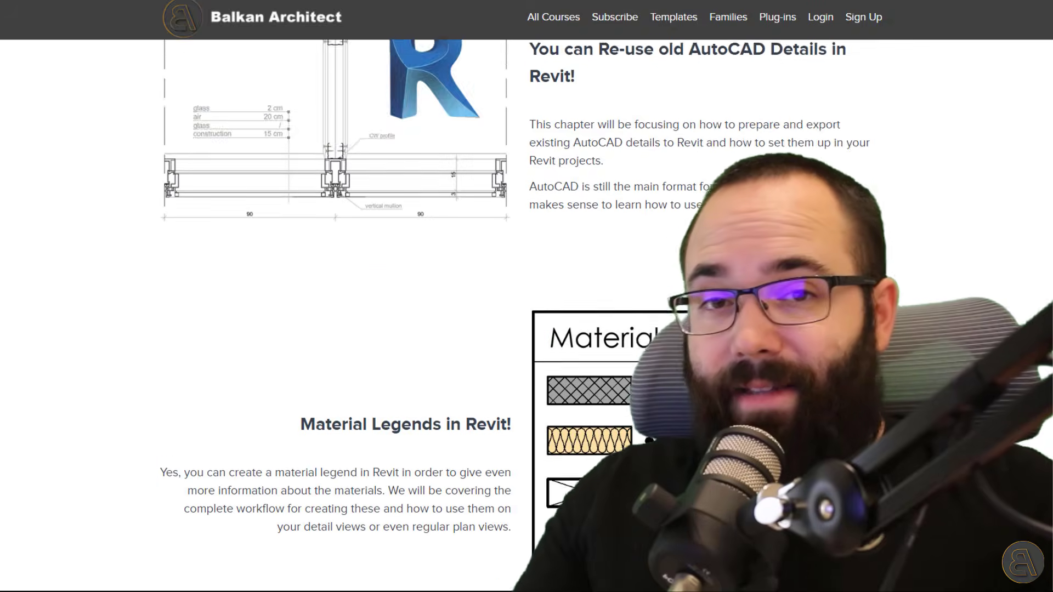
{"action": "scroll", "coordinate": [526, 316], "scroll_direction": "down", "scroll_amount": 2}
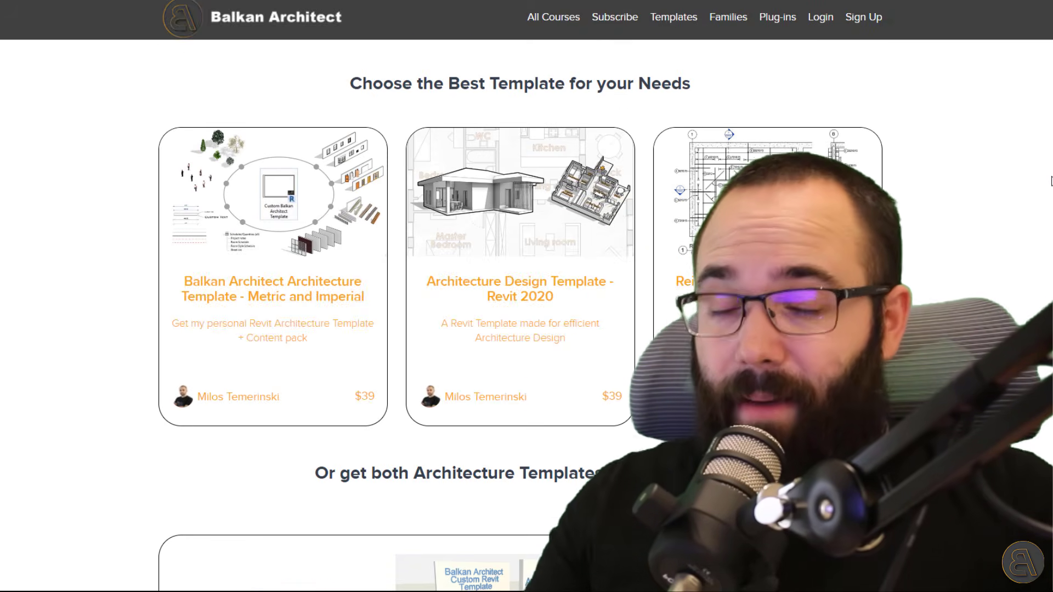
- Open the Families page, examine its family packs and bundles, and go on to the plug-ins page
{"action": "left_click", "coordinate": [746, 20]}
{"action": "scroll", "coordinate": [1047, 183], "scroll_direction": "down", "scroll_amount": 4}
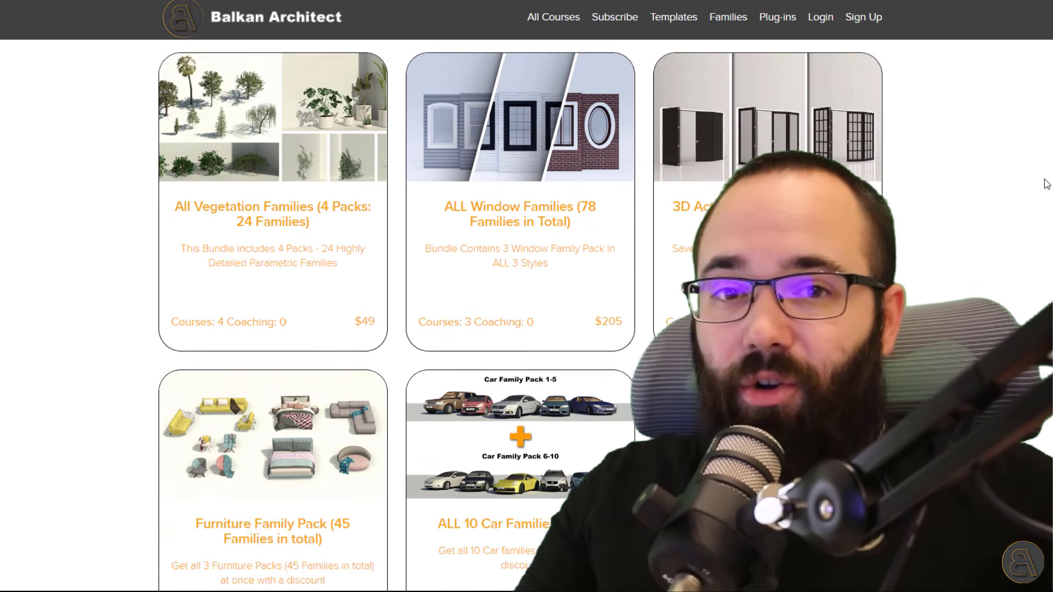
{"action": "scroll", "coordinate": [1047, 184], "scroll_direction": "up", "scroll_amount": 1}
{"action": "scroll", "coordinate": [1047, 184], "scroll_direction": "down", "scroll_amount": 5}
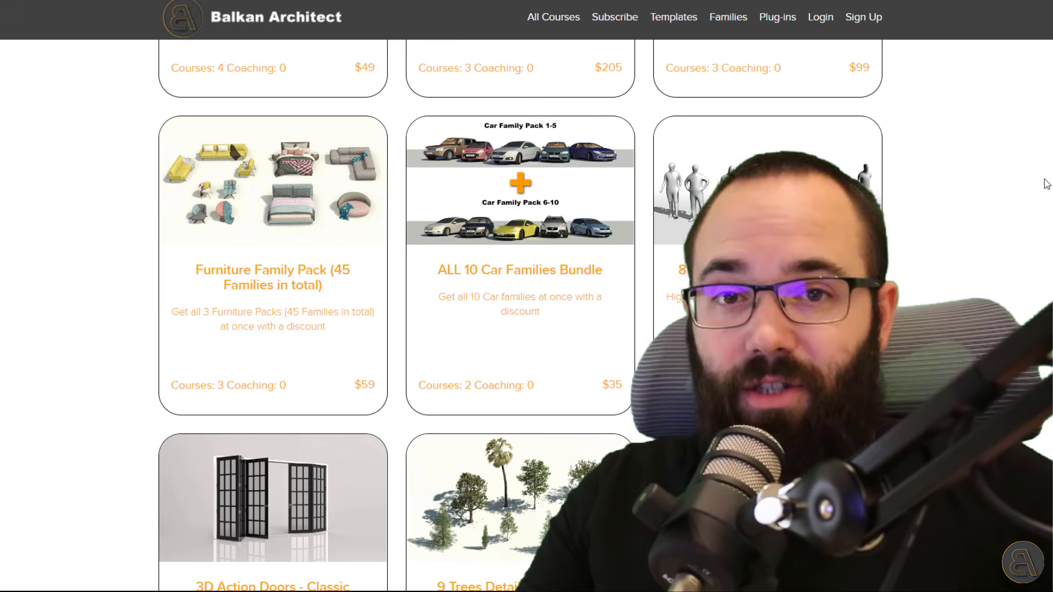
{"action": "scroll", "coordinate": [1047, 184], "scroll_direction": "down", "scroll_amount": 10}
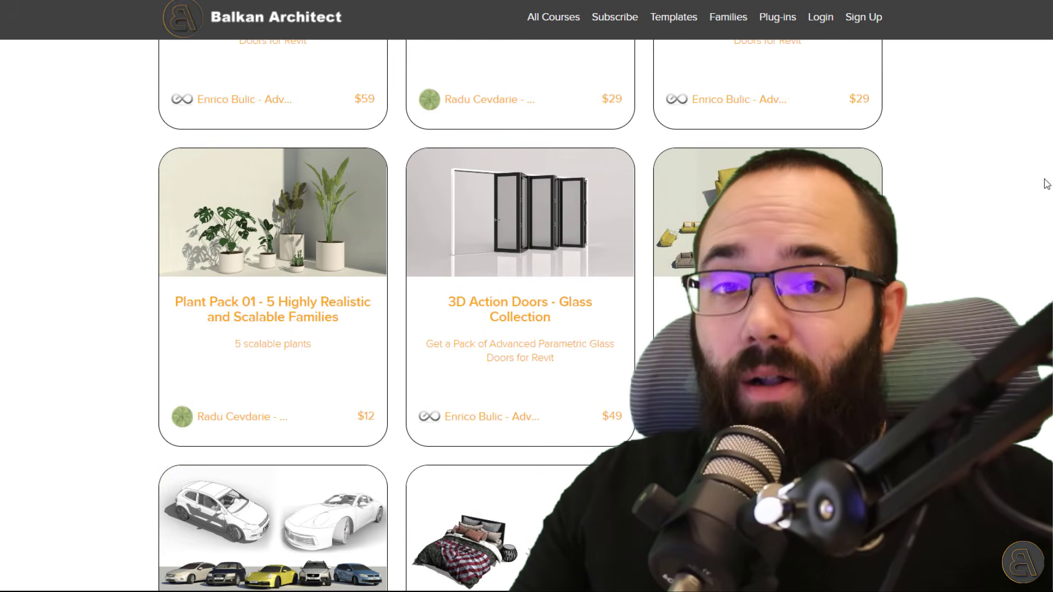
{"action": "left_click", "coordinate": [778, 17]}
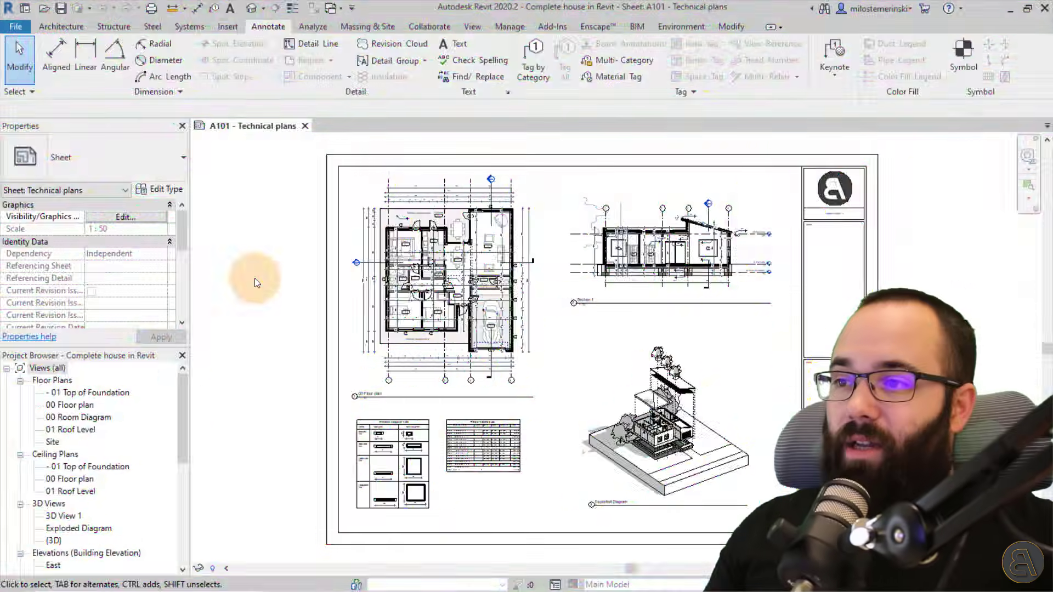
- Switch to Revit and open the {3D} view of the complete house project to examine the model
{"action": "middle_click_drag", "start_coordinate": [278, 312], "coordinate": [259, 313]}
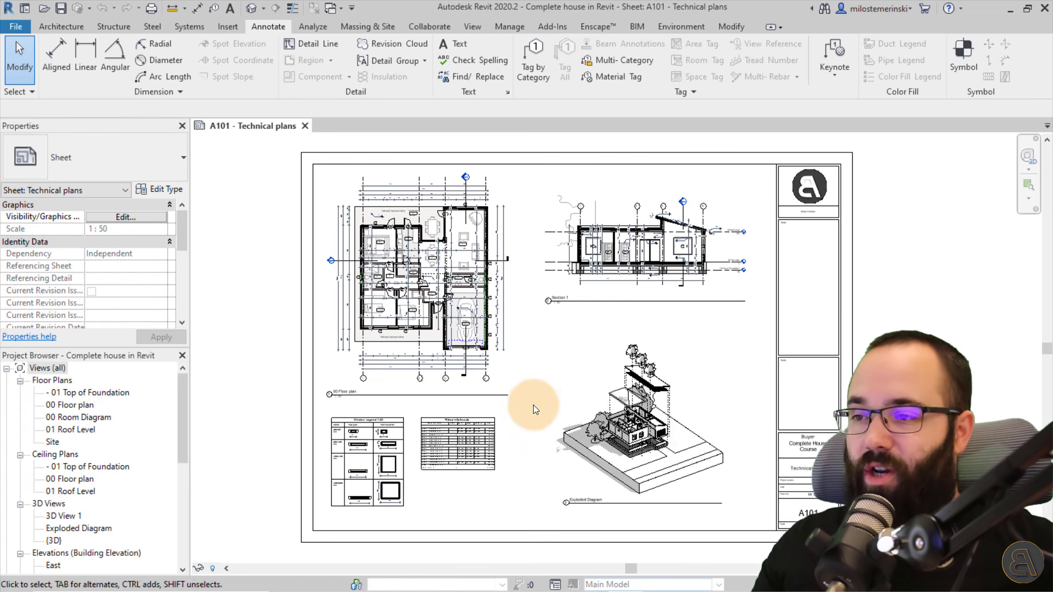
{"action": "double_click", "coordinate": [54, 541]}
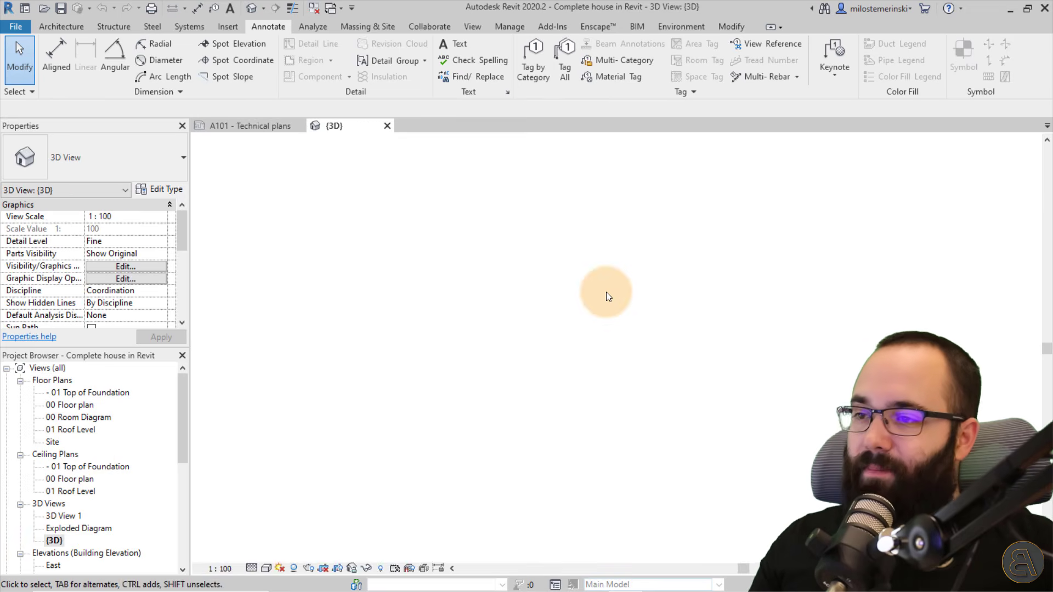
{"action": "scroll", "coordinate": [656, 424], "scroll_direction": "up", "scroll_amount": 5}
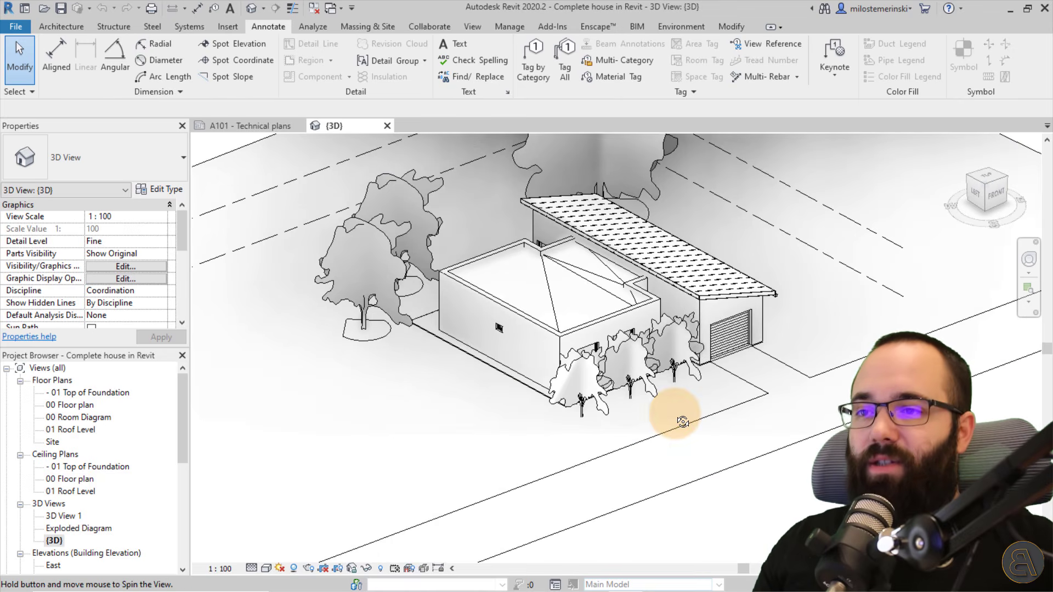
{"action": "scroll", "coordinate": [759, 379], "scroll_direction": "down", "scroll_amount": 6}
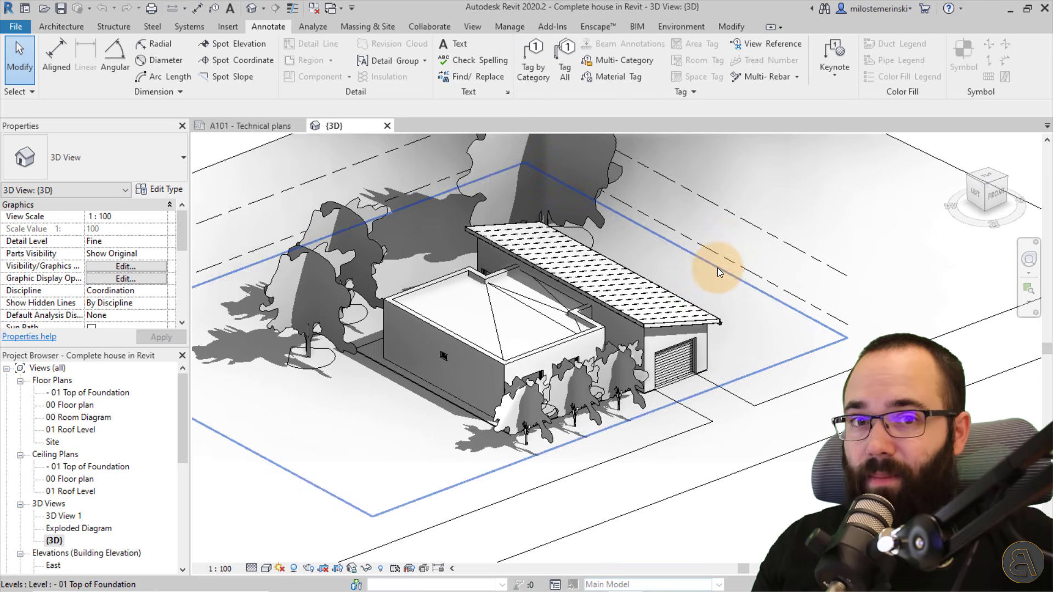
- Examine the drawings placed on the A101 - Technical plans sheet and return to the {3D} view
{"action": "left_click", "coordinate": [240, 126]}
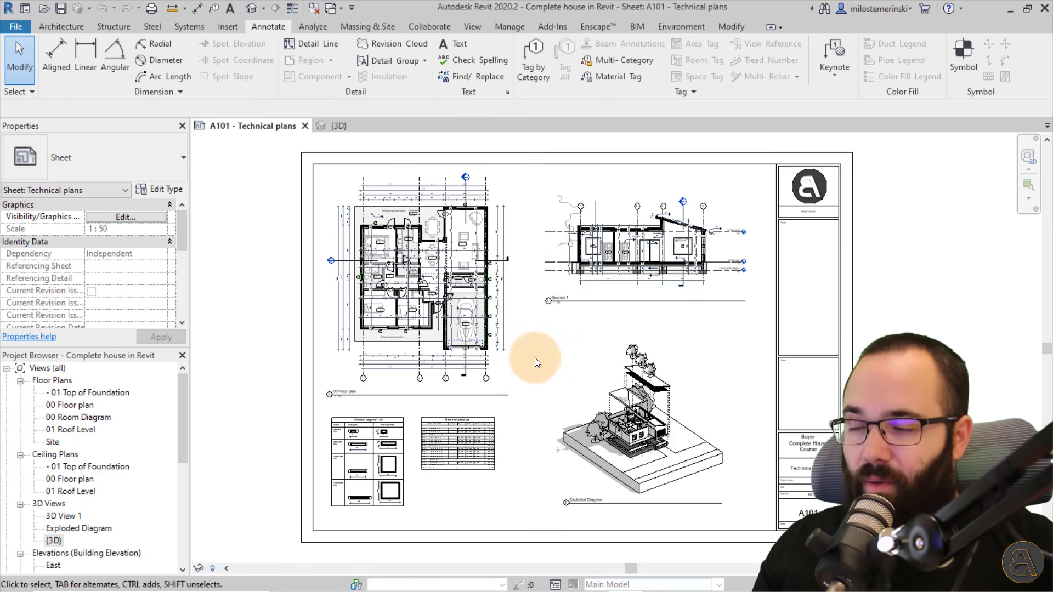
{"action": "middle_click_drag", "start_coordinate": [542, 356], "coordinate": [518, 359]}
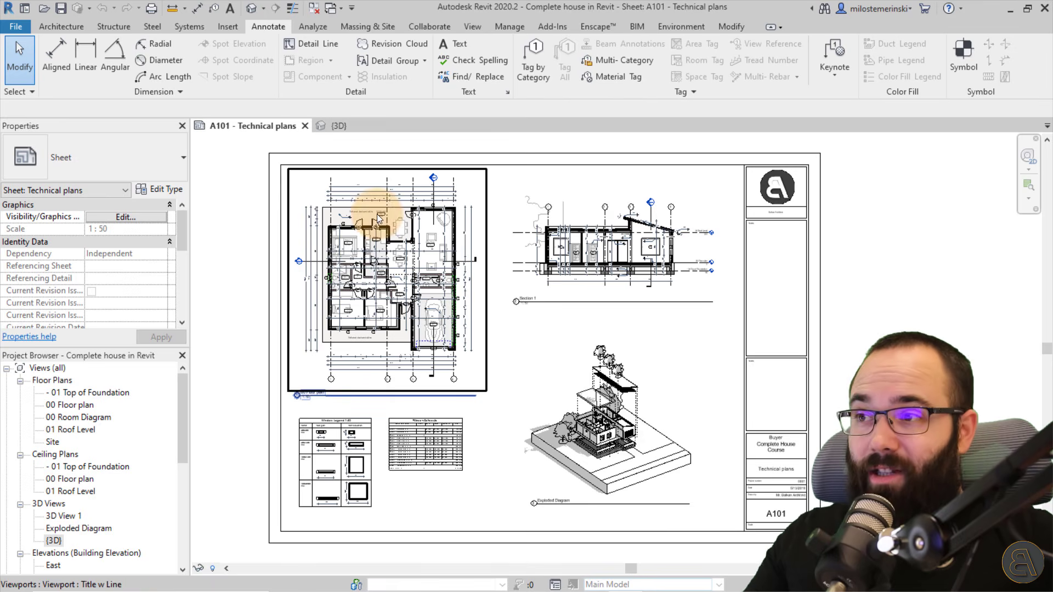
{"action": "left_click", "coordinate": [337, 126]}
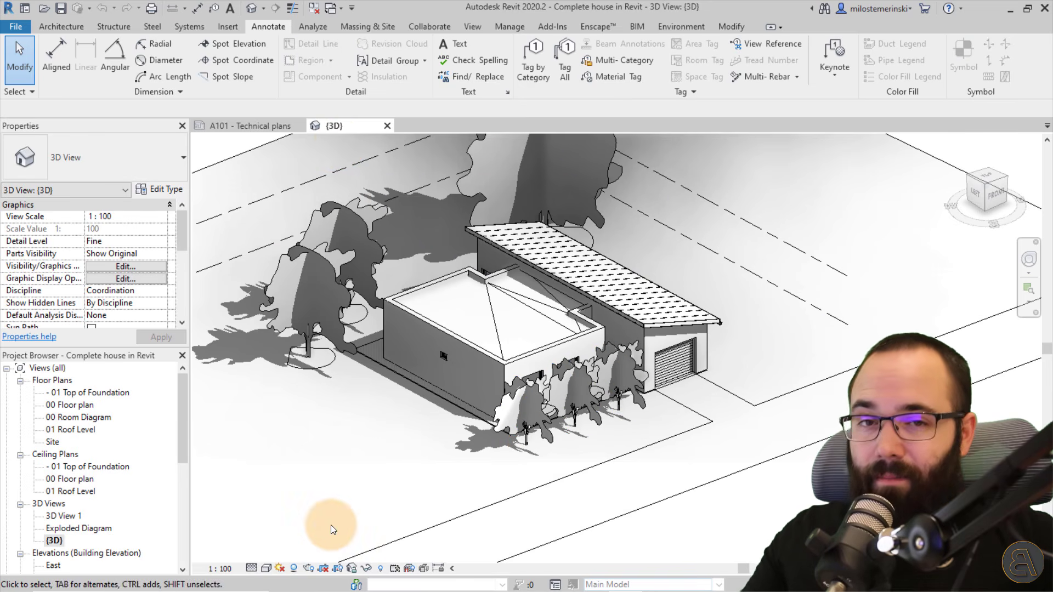
- Open the 00 Floor plan view and the South building elevation
{"action": "double_click", "coordinate": [61, 407]}
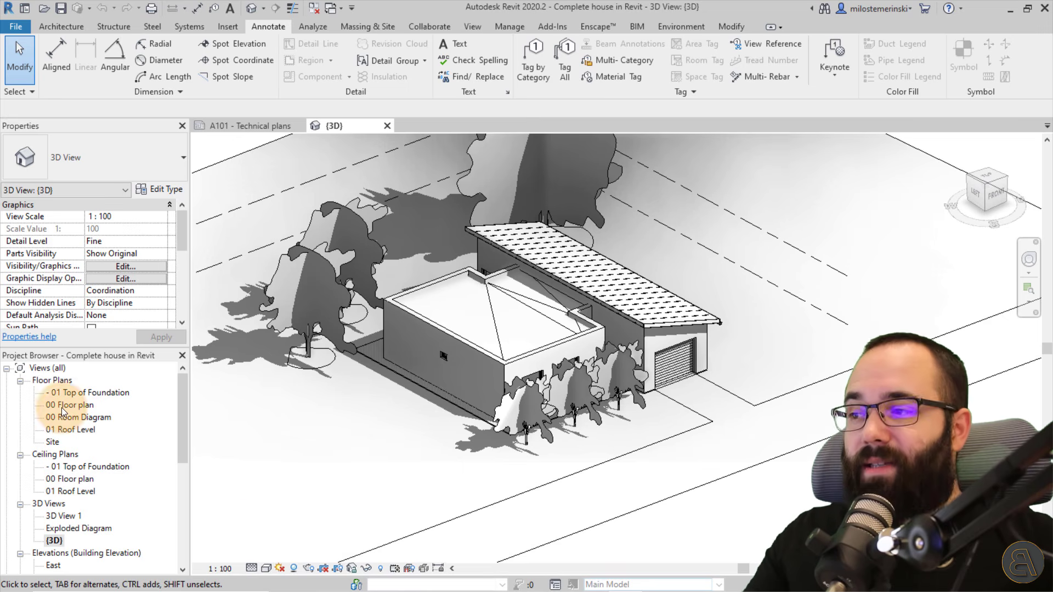
{"action": "scroll", "coordinate": [67, 518], "scroll_direction": "down", "scroll_amount": 3}
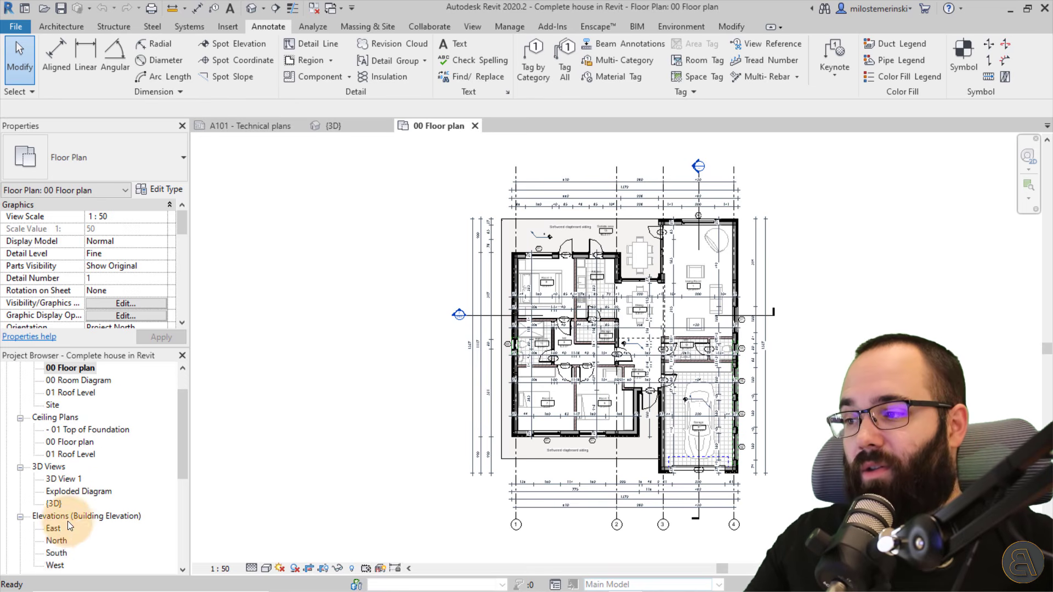
{"action": "double_click", "coordinate": [48, 553]}
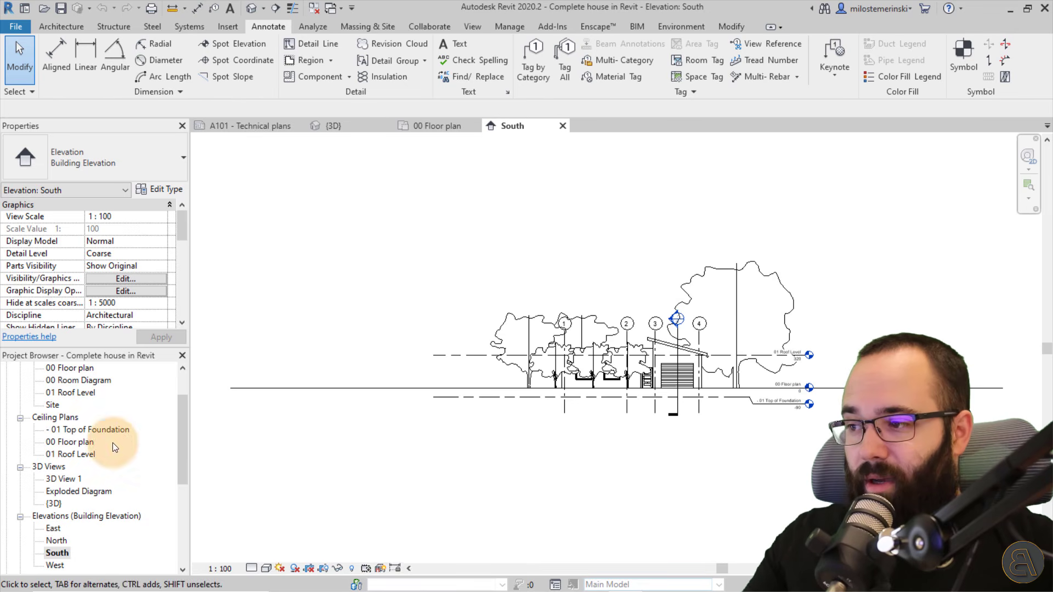
- Open the Section 1 building section and look at the region types available for annotating it
{"action": "scroll", "coordinate": [59, 545], "scroll_direction": "down", "scroll_amount": 2}
{"action": "left_click", "coordinate": [59, 530]}
{"action": "left_click", "coordinate": [60, 530]}
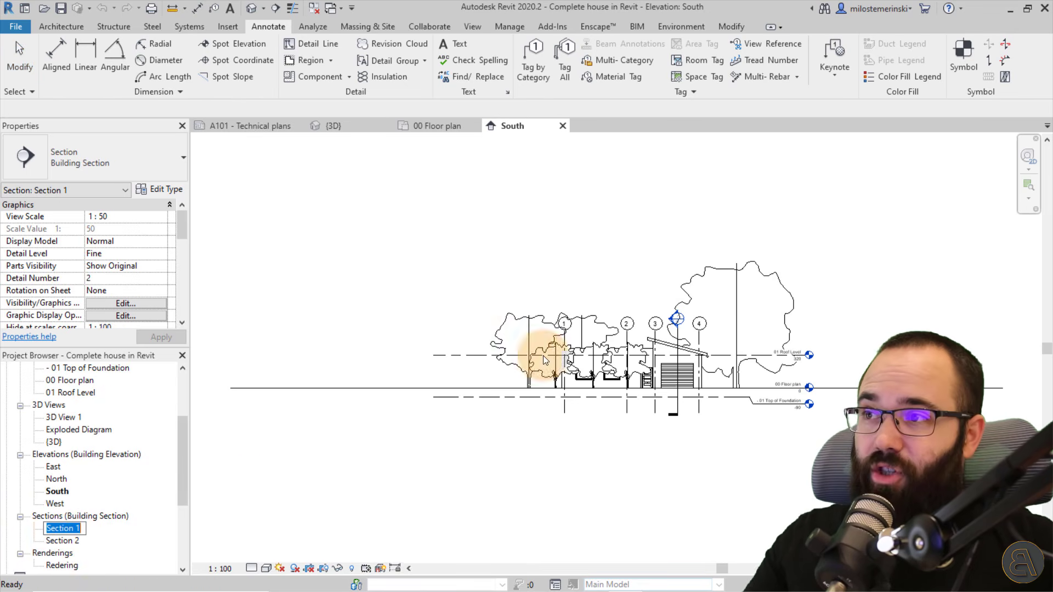
{"action": "left_click", "coordinate": [70, 541]}
{"action": "double_click", "coordinate": [68, 529]}
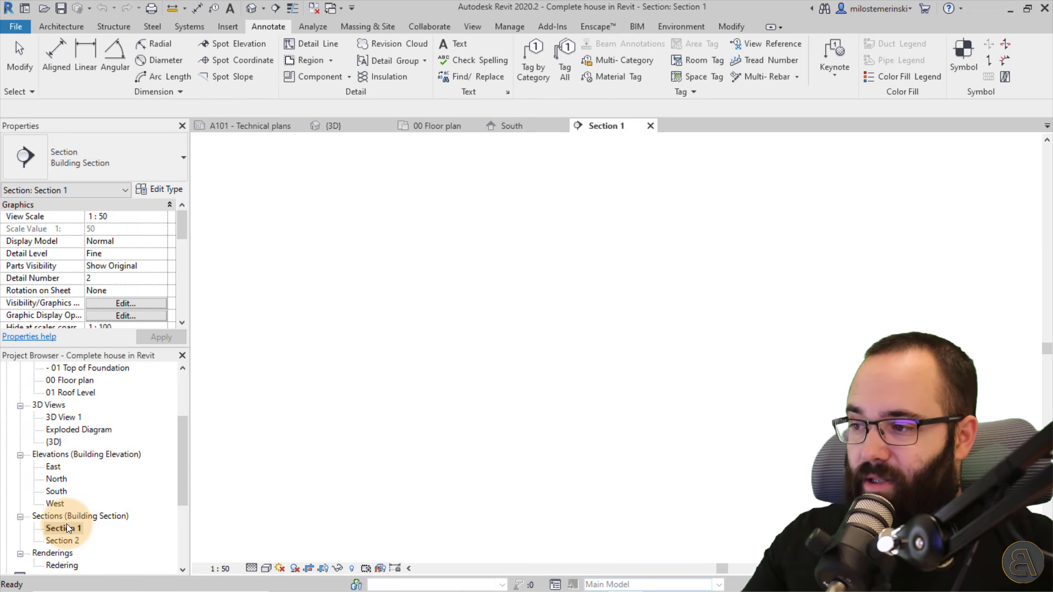
{"action": "scroll", "coordinate": [615, 311], "scroll_direction": "up", "scroll_amount": 1}
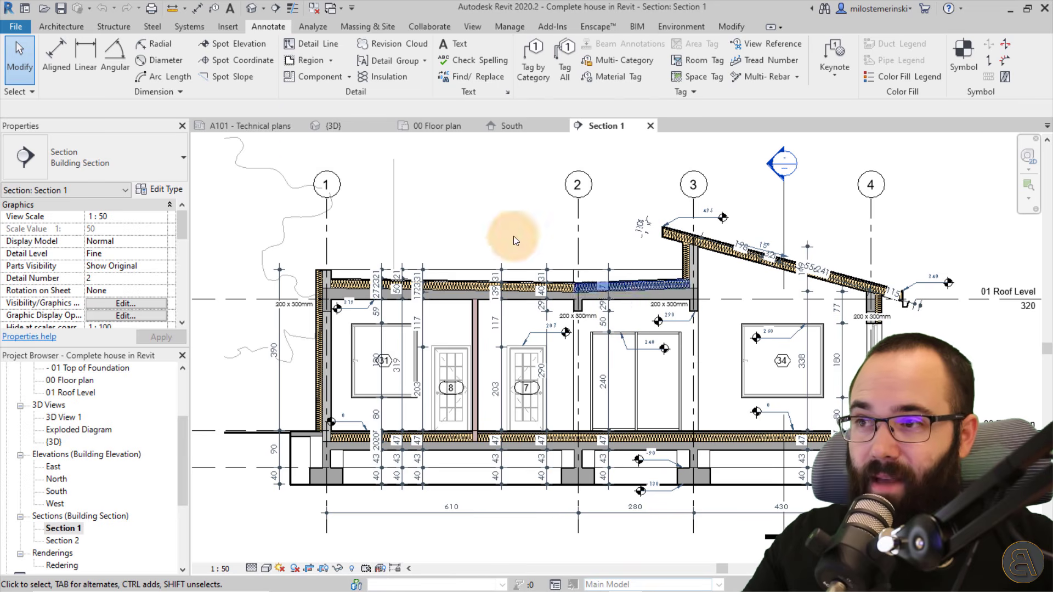
{"action": "left_click", "coordinate": [331, 61]}
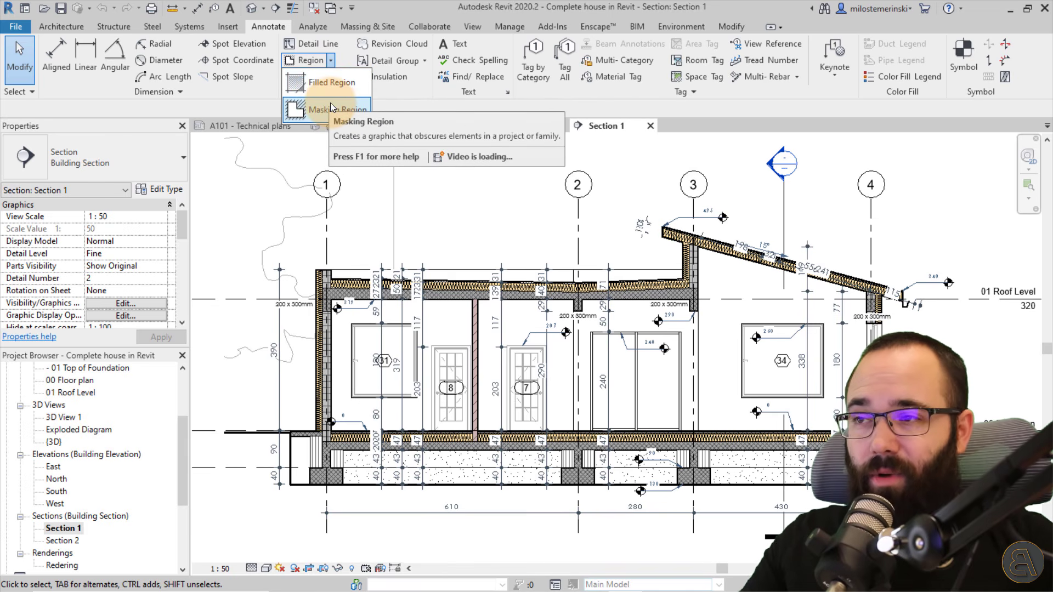
{"action": "left_click", "coordinate": [466, 223]}
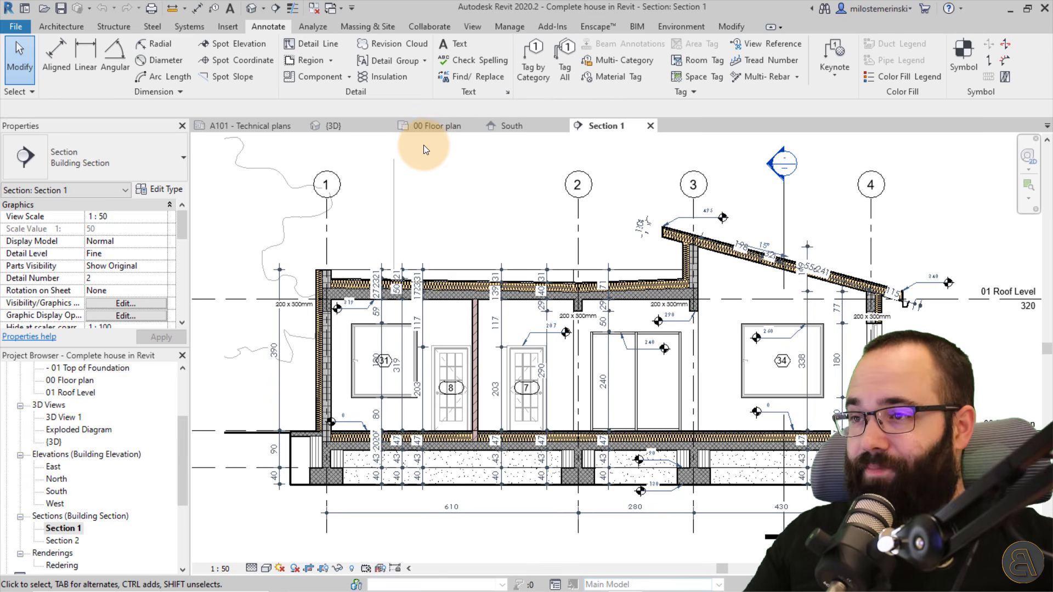
- Return to the 00 Floor plan view and examine the annotated house plan
{"action": "left_click", "coordinate": [433, 127]}
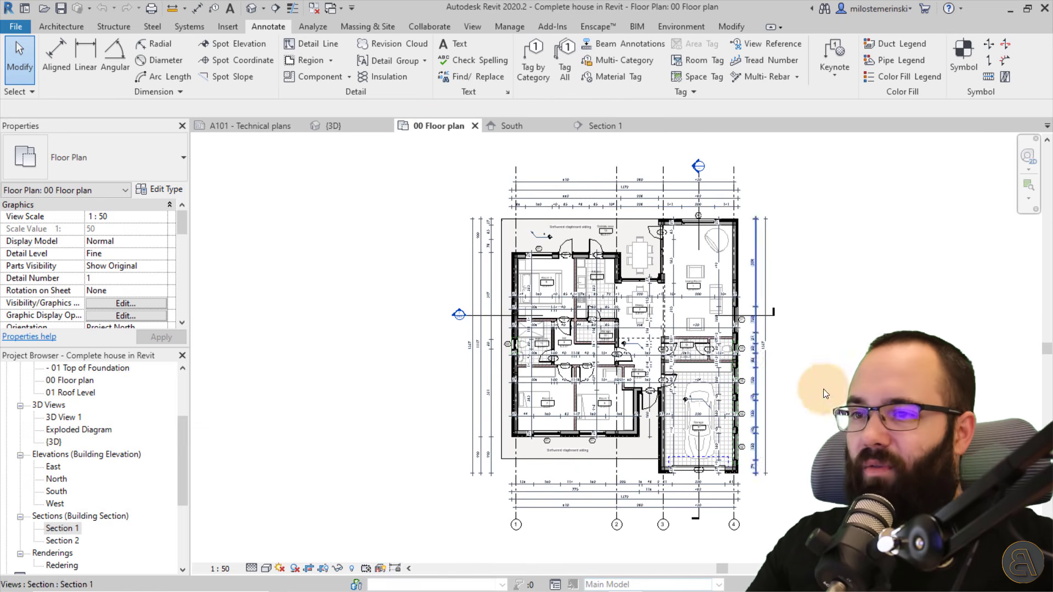
{"action": "middle_click_drag", "start_coordinate": [870, 388], "coordinate": [722, 376]}
{"action": "scroll", "coordinate": [644, 262], "scroll_direction": "up", "scroll_amount": 3}
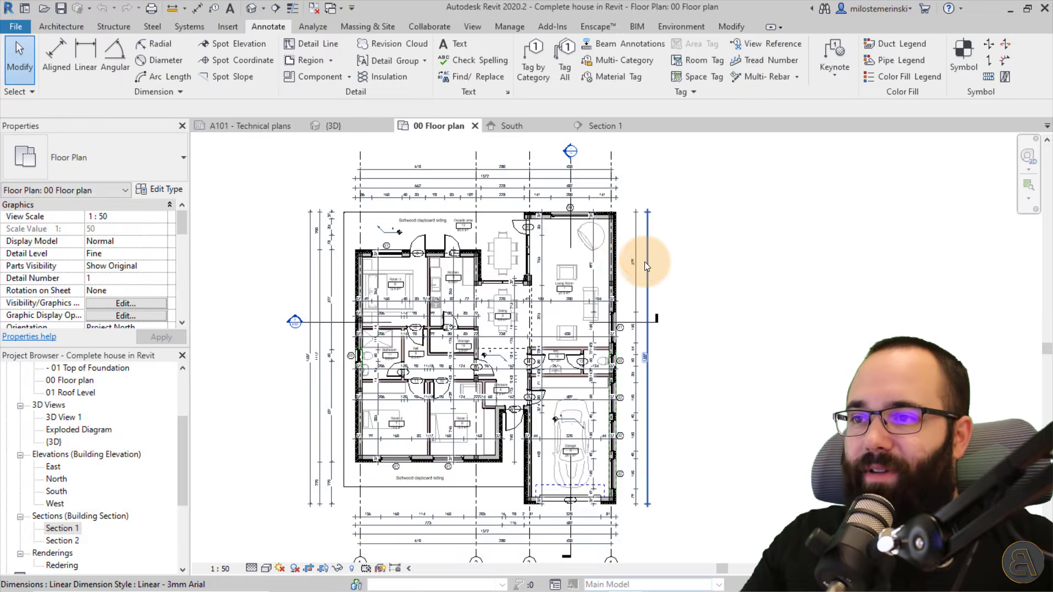
{"action": "middle_click_drag", "start_coordinate": [822, 347], "coordinate": [785, 346]}
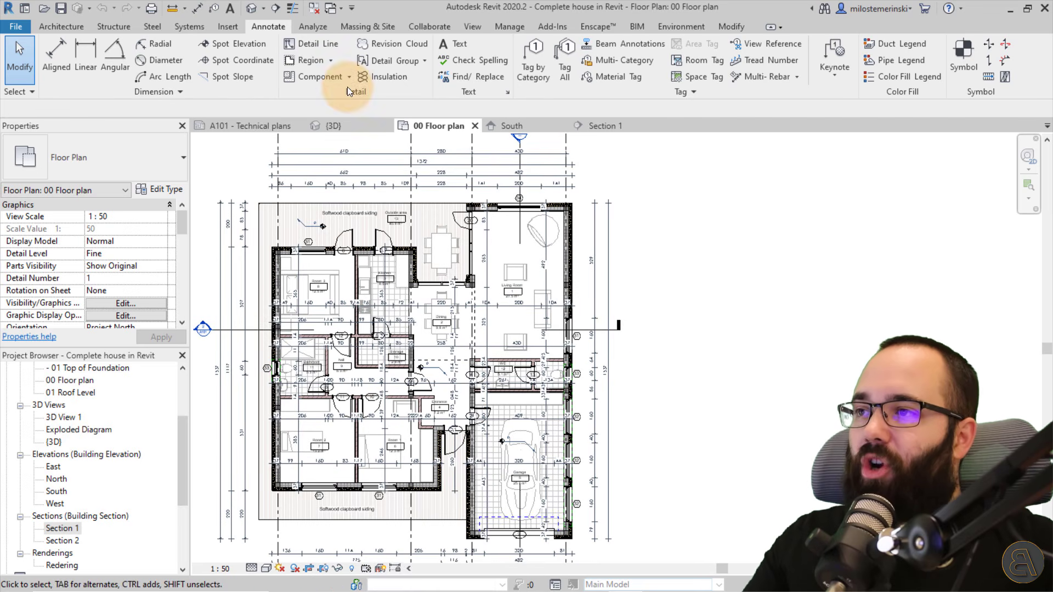
- Sketch a closed filled region boundary around the living room's upper-right wall corner, about 260 by 240 cm, with a chamfered lower-right corner
{"action": "left_click", "coordinate": [333, 61]}
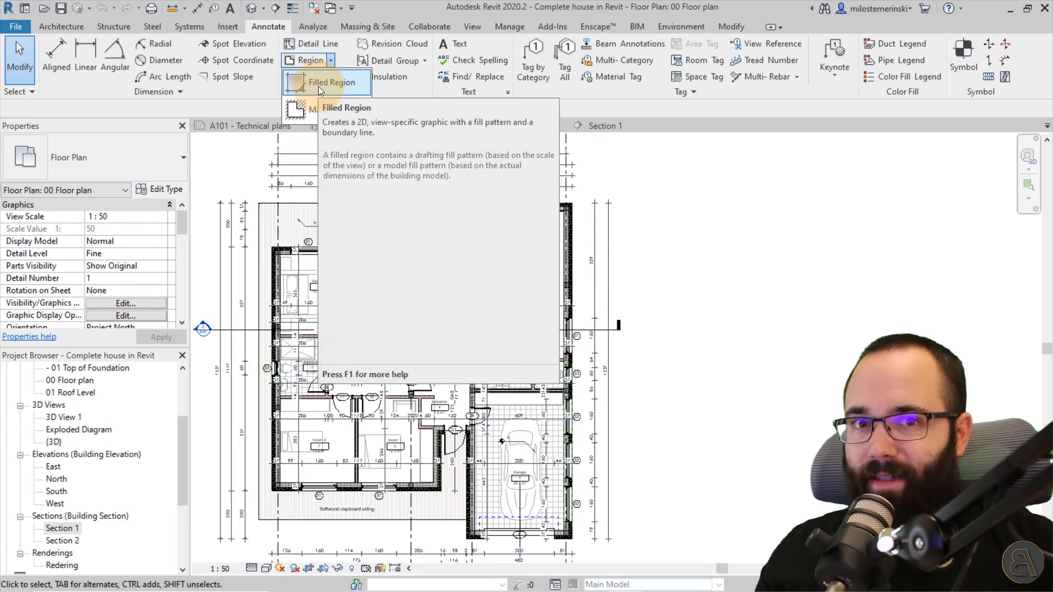
{"action": "left_click", "coordinate": [318, 87]}
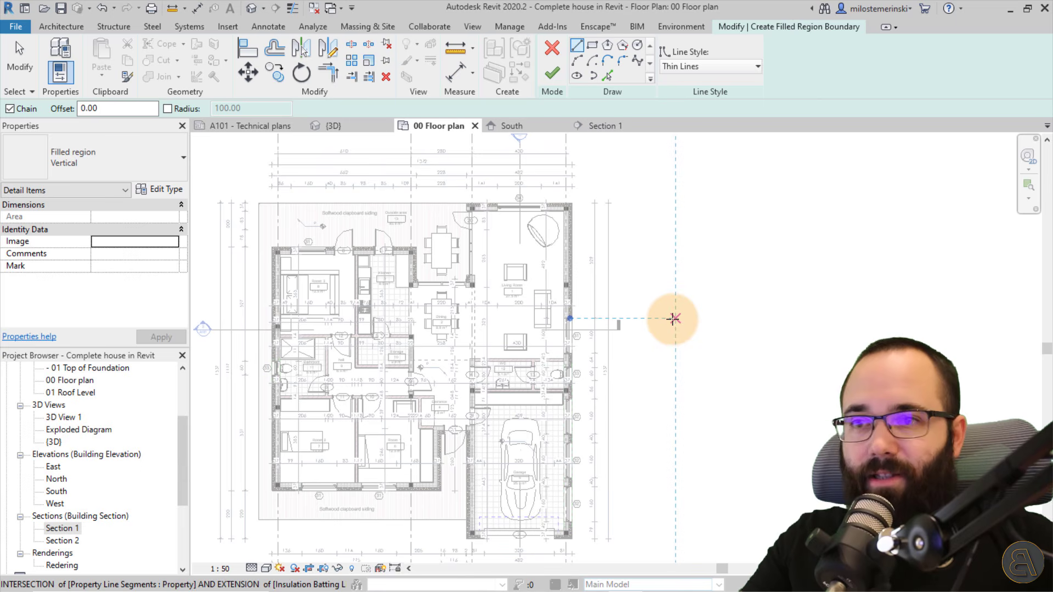
{"action": "scroll", "coordinate": [586, 220], "scroll_direction": "up", "scroll_amount": 2}
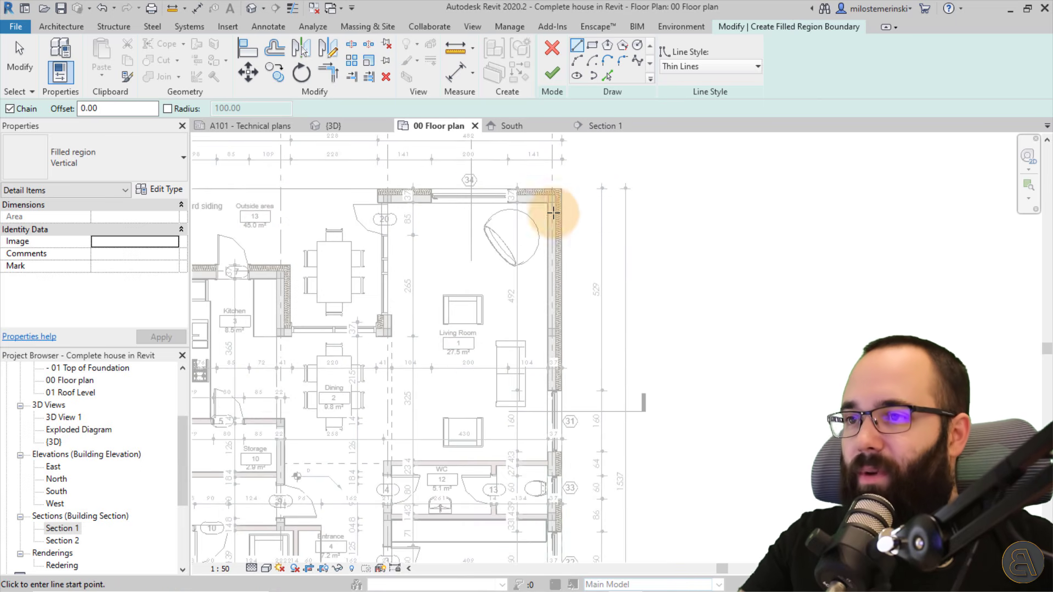
{"action": "left_click", "coordinate": [489, 178]}
{"action": "left_click", "coordinate": [592, 177]}
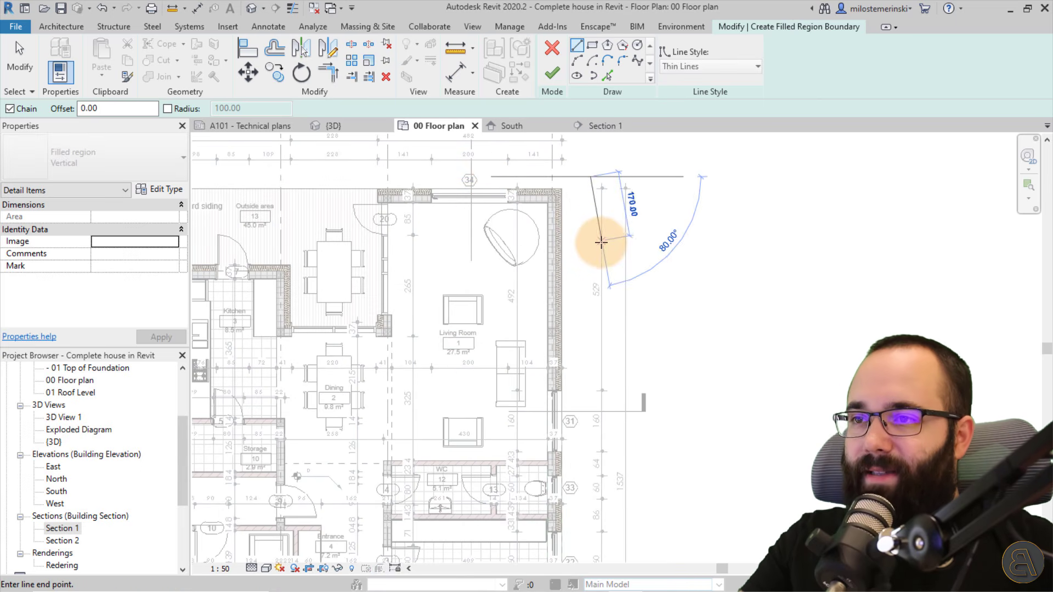
{"action": "left_click", "coordinate": [591, 254]}
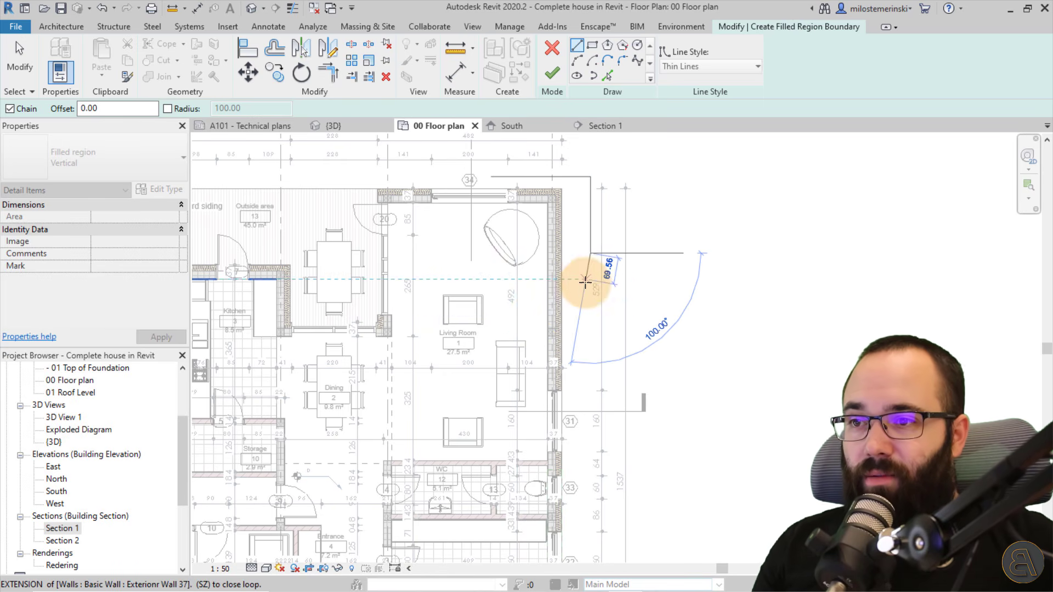
{"action": "left_click", "coordinate": [576, 269]}
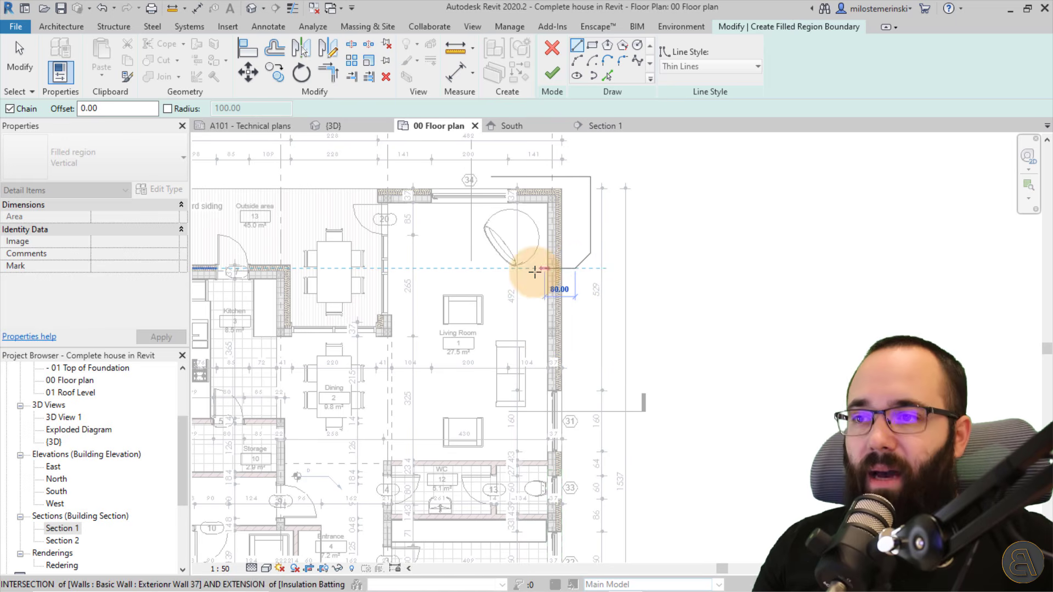
{"action": "left_click", "coordinate": [490, 269]}
{"action": "left_click", "coordinate": [491, 176]}
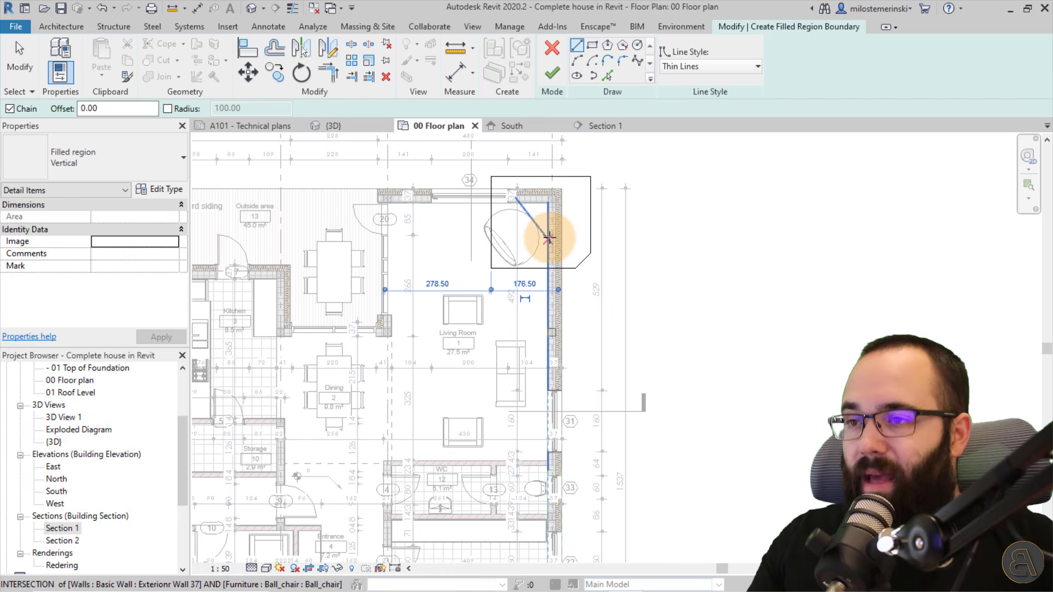
{"action": "key", "text": "Escape"}
- Change the line style of the filled region's bottom boundary edge to Wide Lines
{"action": "scroll", "coordinate": [562, 186], "scroll_direction": "up", "scroll_amount": 5}
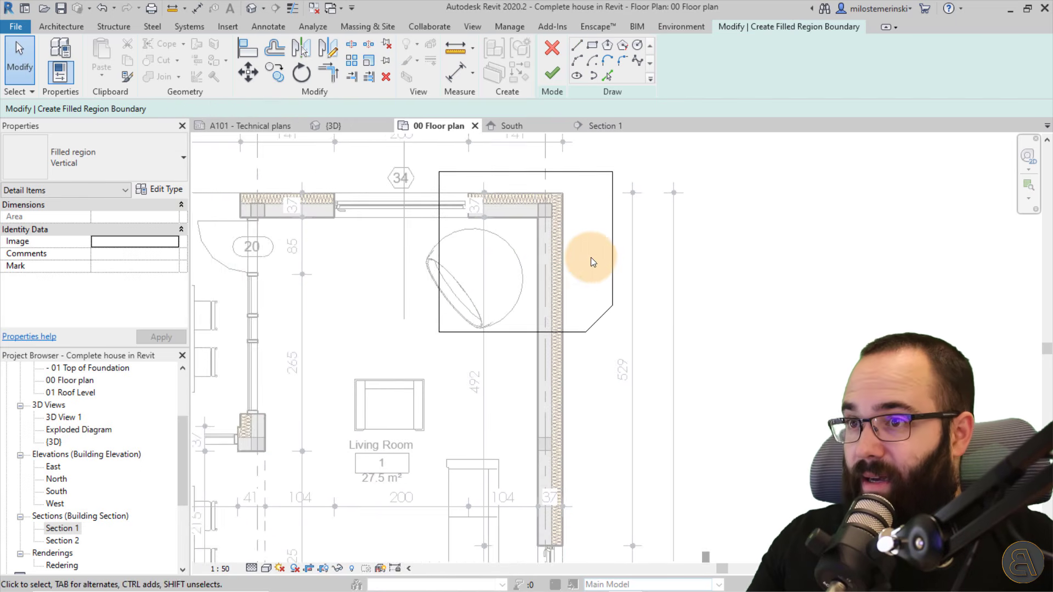
{"action": "left_click", "coordinate": [382, 168]}
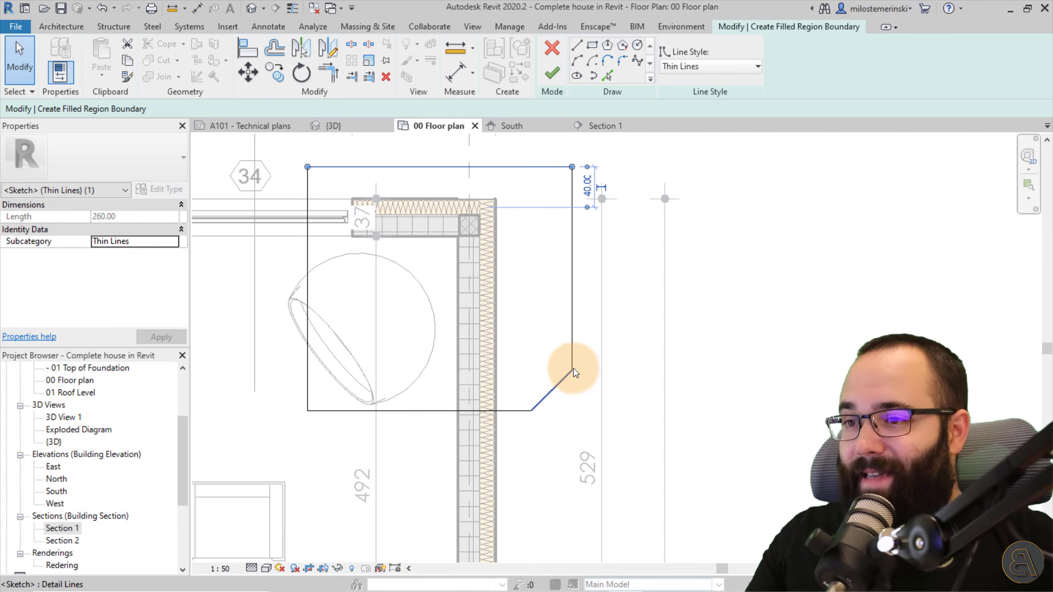
{"action": "left_click", "coordinate": [572, 337]}
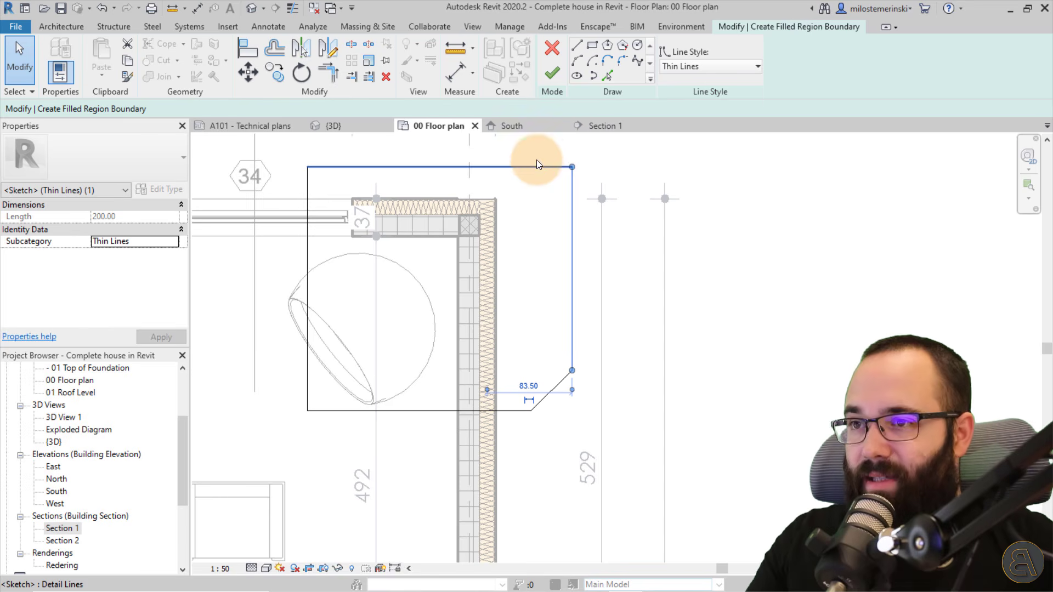
{"action": "left_click", "coordinate": [362, 411]}
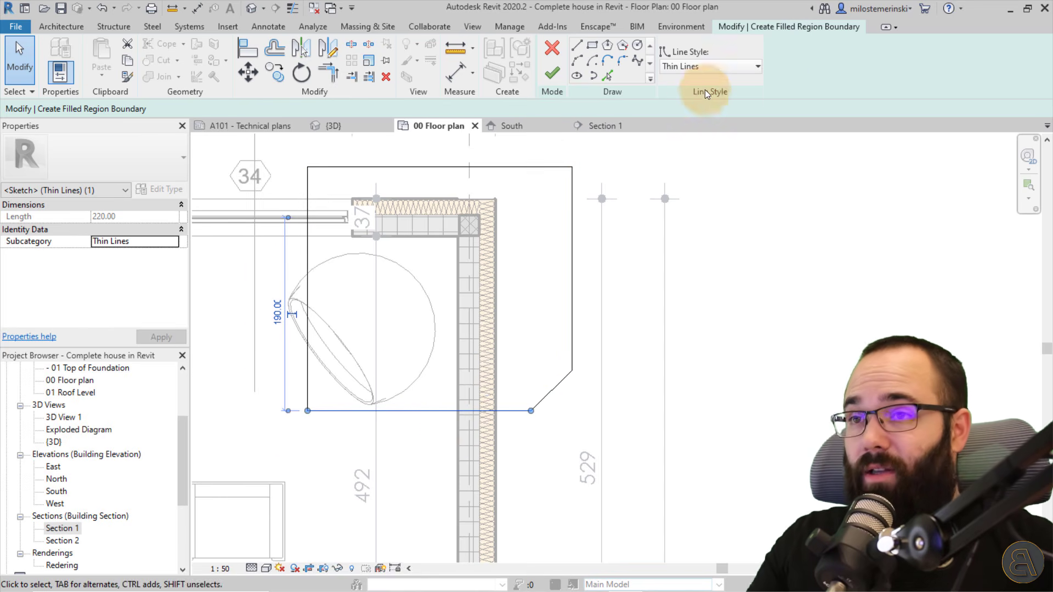
{"action": "left_click", "coordinate": [712, 67]}
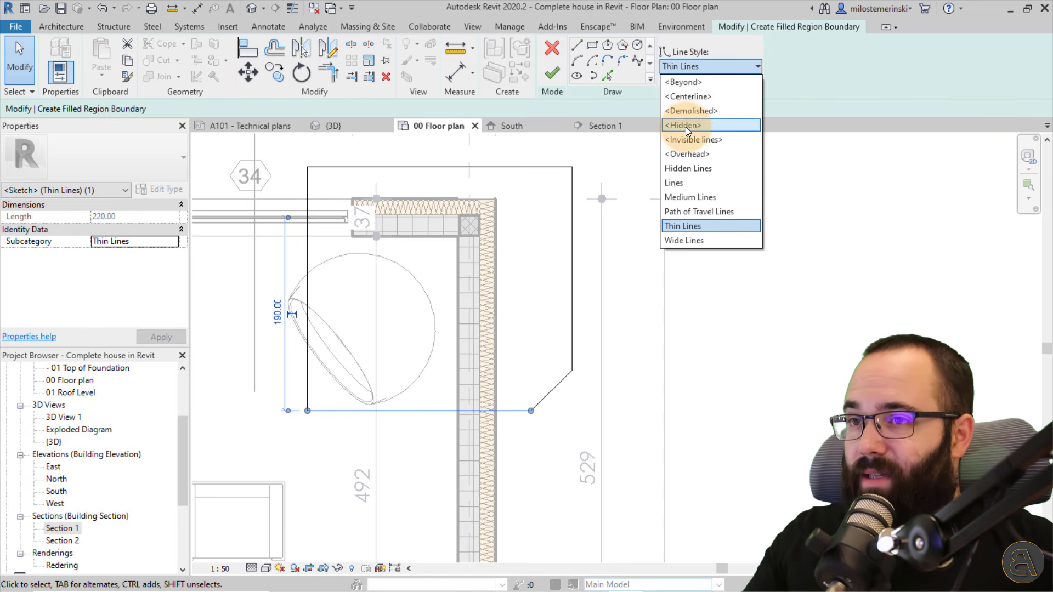
{"action": "left_click", "coordinate": [681, 241]}
{"action": "left_click", "coordinate": [467, 340]}
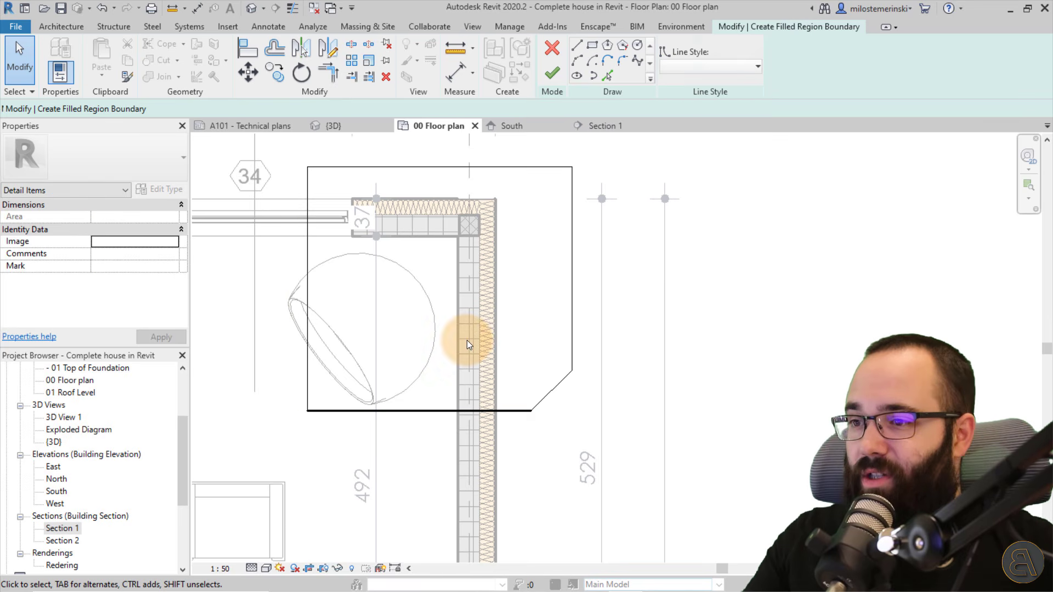
- Change the line style of the filled region's left boundary edge to Medium Lines
{"action": "left_click", "coordinate": [308, 354]}
{"action": "left_click", "coordinate": [697, 65]}
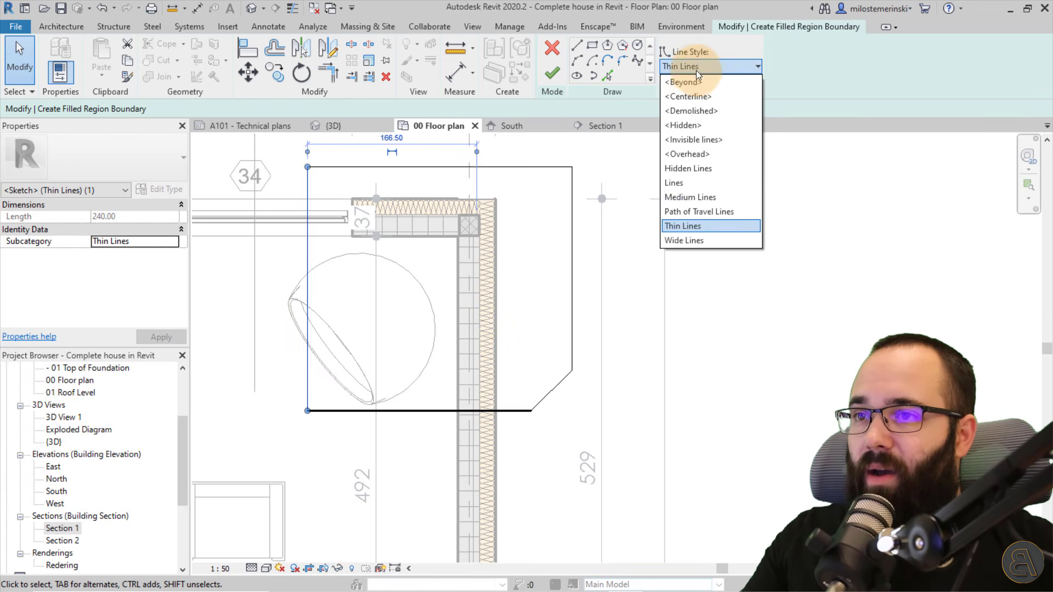
{"action": "left_click", "coordinate": [670, 197]}
{"action": "left_click", "coordinate": [417, 308]}
{"action": "scroll", "coordinate": [315, 229], "scroll_direction": "up", "scroll_amount": 3}
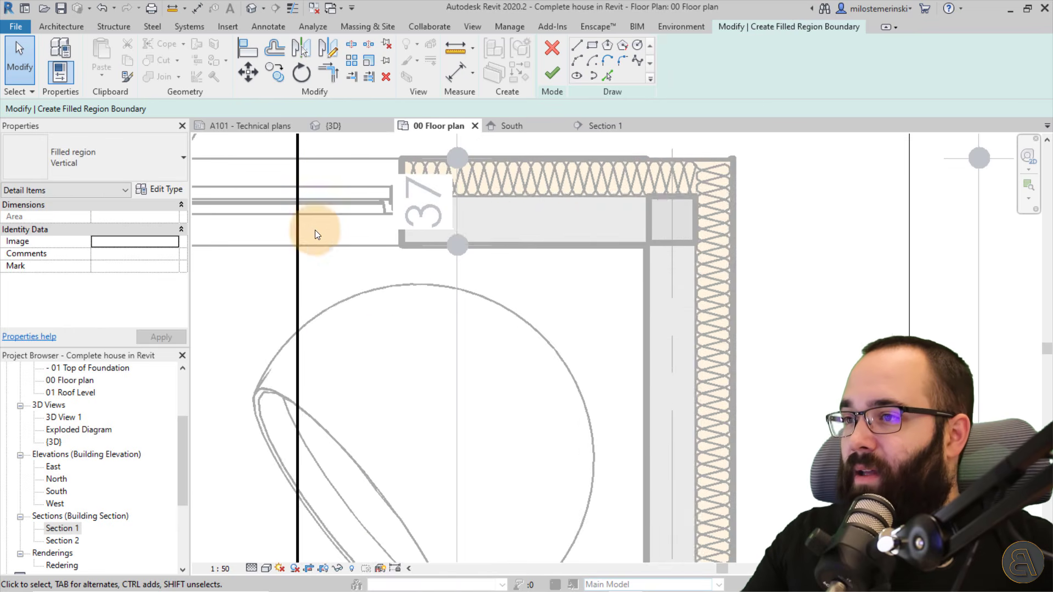
{"action": "scroll", "coordinate": [404, 338], "scroll_direction": "up", "scroll_amount": 3}
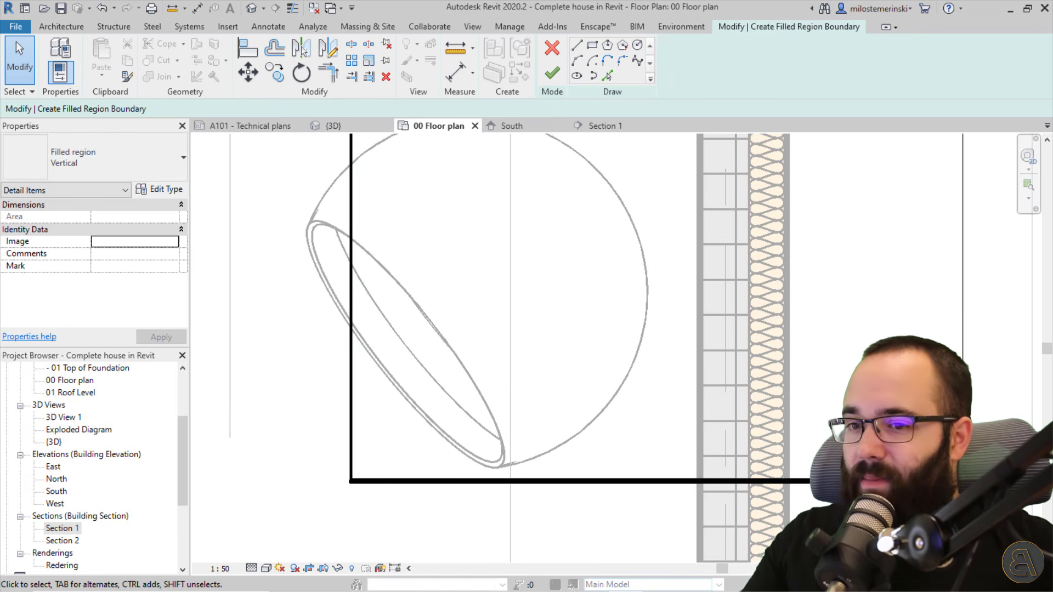
- Assign the Lines style to the diagonal edge at the boundary's chamfered corner
{"action": "left_click", "coordinate": [963, 433]}
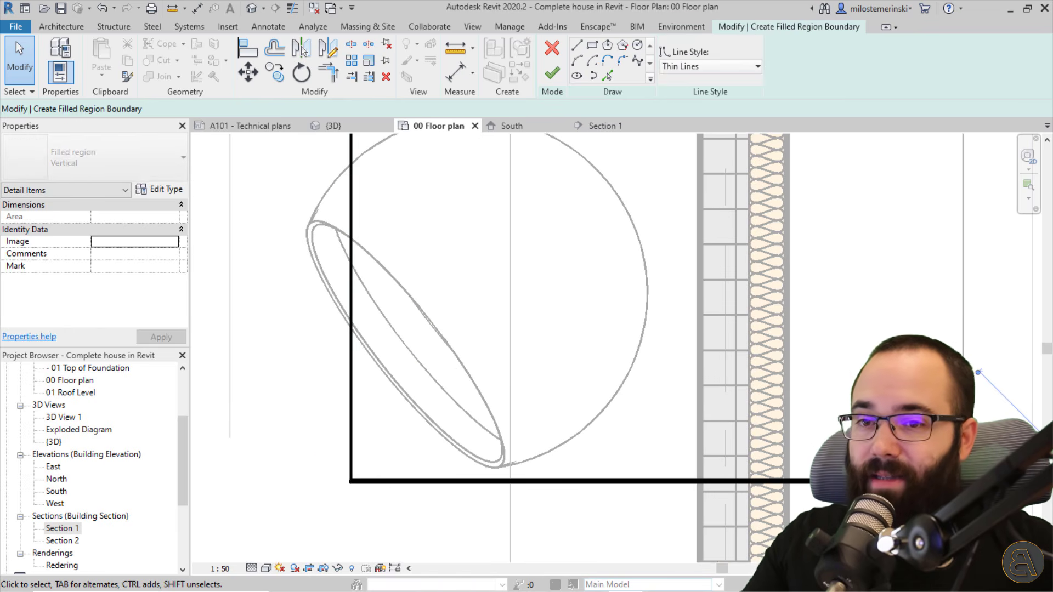
{"action": "left_click", "coordinate": [726, 65]}
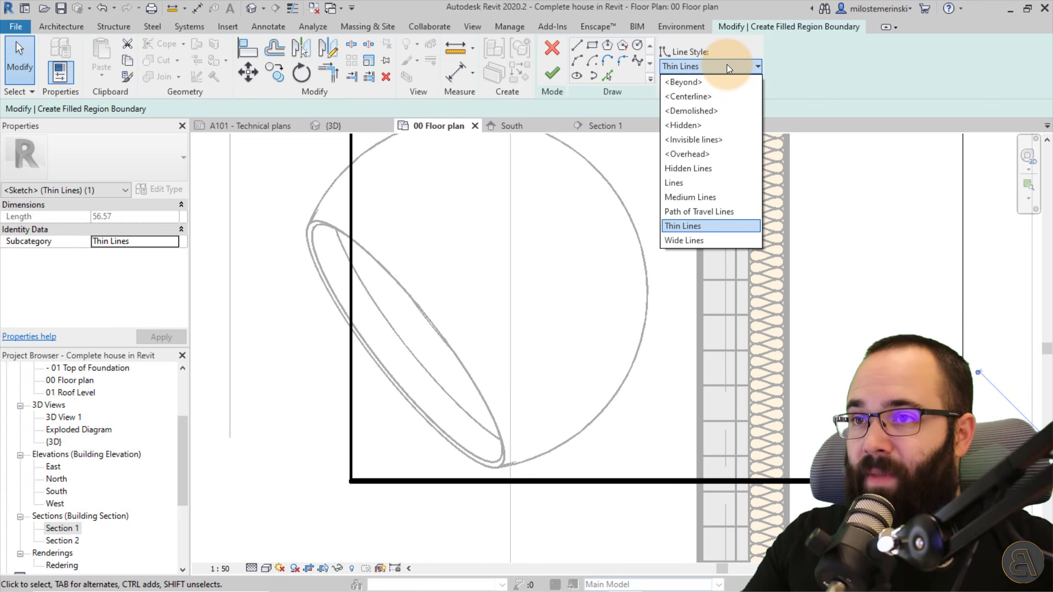
{"action": "left_click", "coordinate": [684, 183]}
{"action": "left_click", "coordinate": [854, 351]}
{"action": "scroll", "coordinate": [794, 344], "scroll_direction": "down", "scroll_amount": 4}
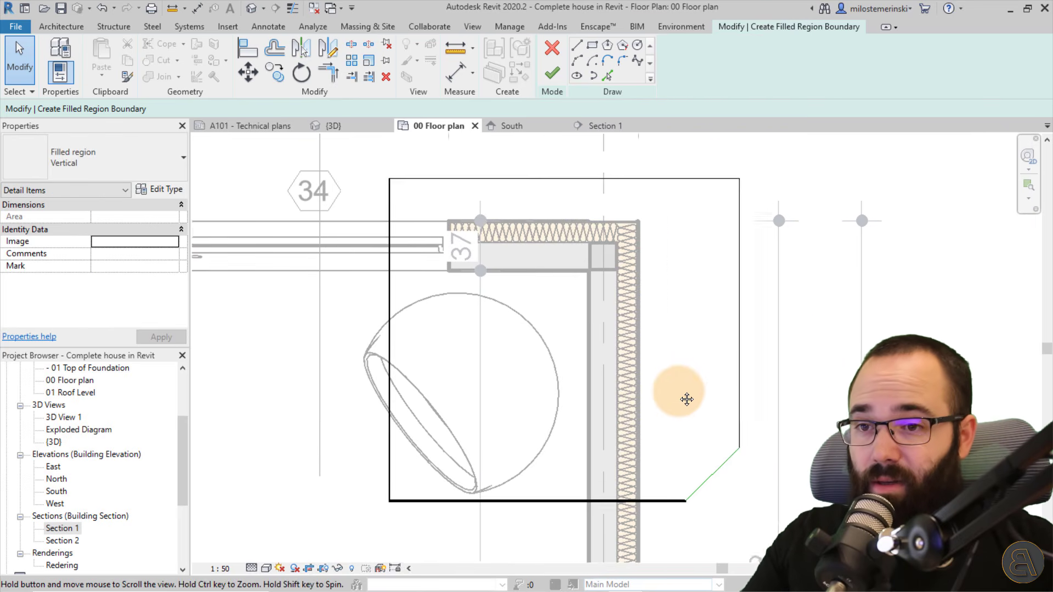
{"action": "middle_click_drag", "start_coordinate": [682, 400], "coordinate": [639, 336]}
- Assign the <Hidden> line style to the top edge of the region boundary
{"action": "left_click", "coordinate": [588, 192]}
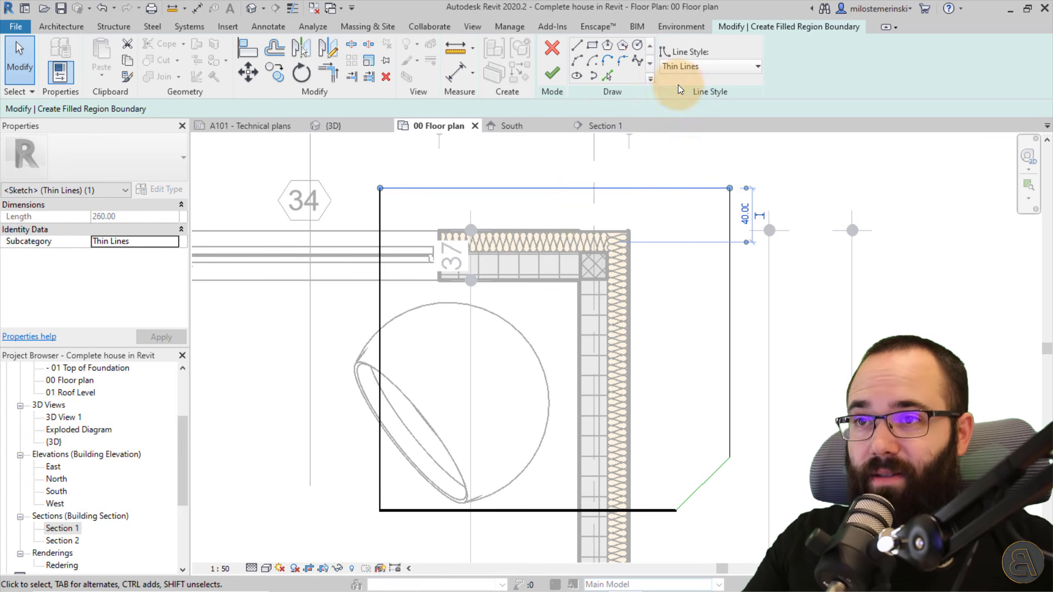
{"action": "left_click", "coordinate": [682, 69]}
{"action": "left_click", "coordinate": [685, 125]}
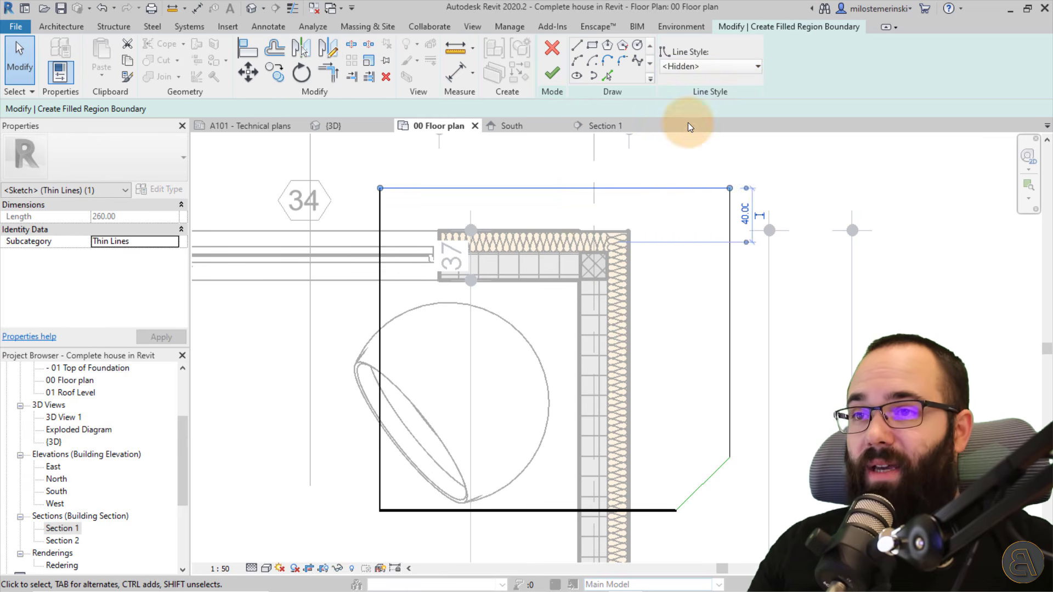
{"action": "left_click", "coordinate": [600, 199]}
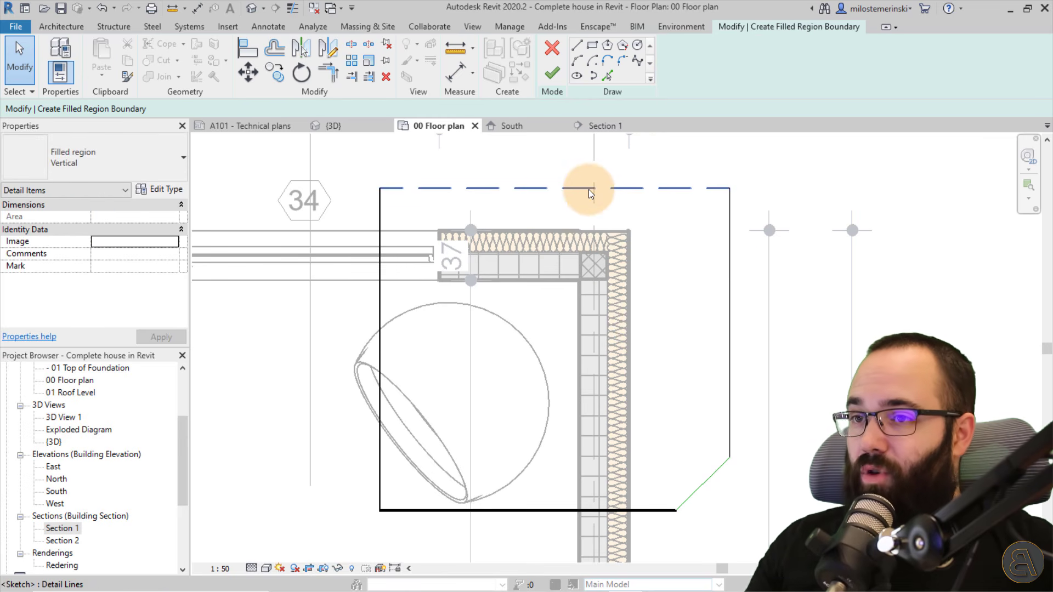
- Assign <Invisible lines> to the boundary's right vertical edge and finish the filled region
{"action": "left_click", "coordinate": [730, 311]}
{"action": "left_click", "coordinate": [685, 66]}
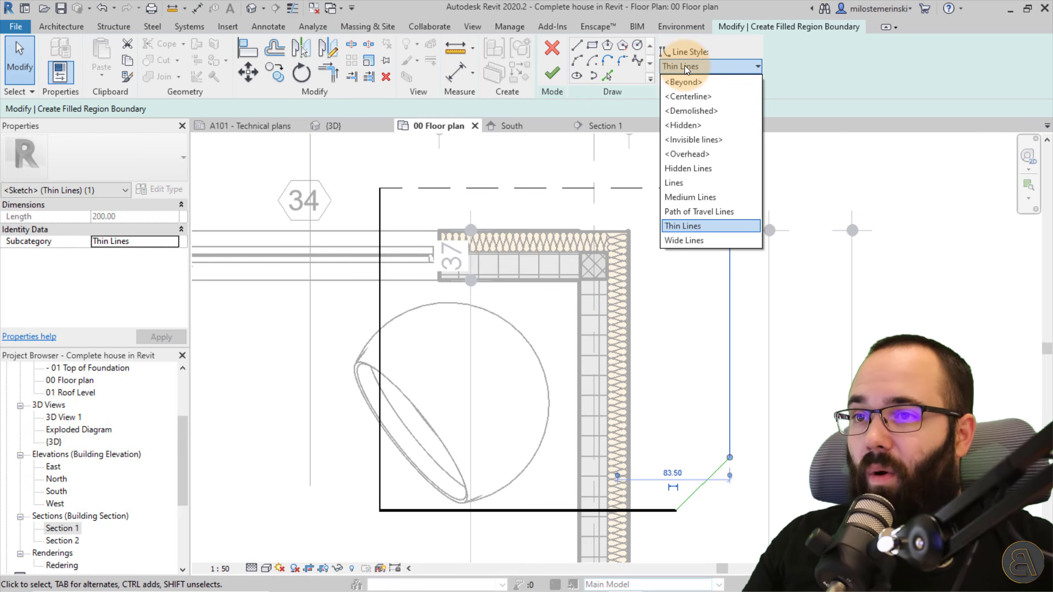
{"action": "left_click", "coordinate": [693, 140]}
{"action": "left_click", "coordinate": [686, 325]}
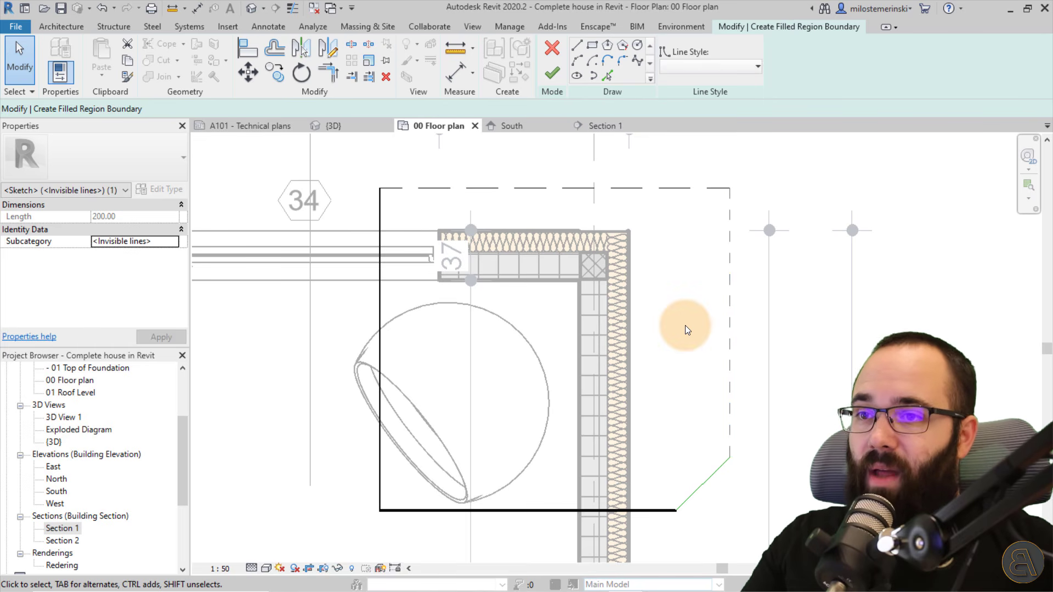
{"action": "left_click", "coordinate": [553, 73]}
{"action": "left_click", "coordinate": [732, 160]}
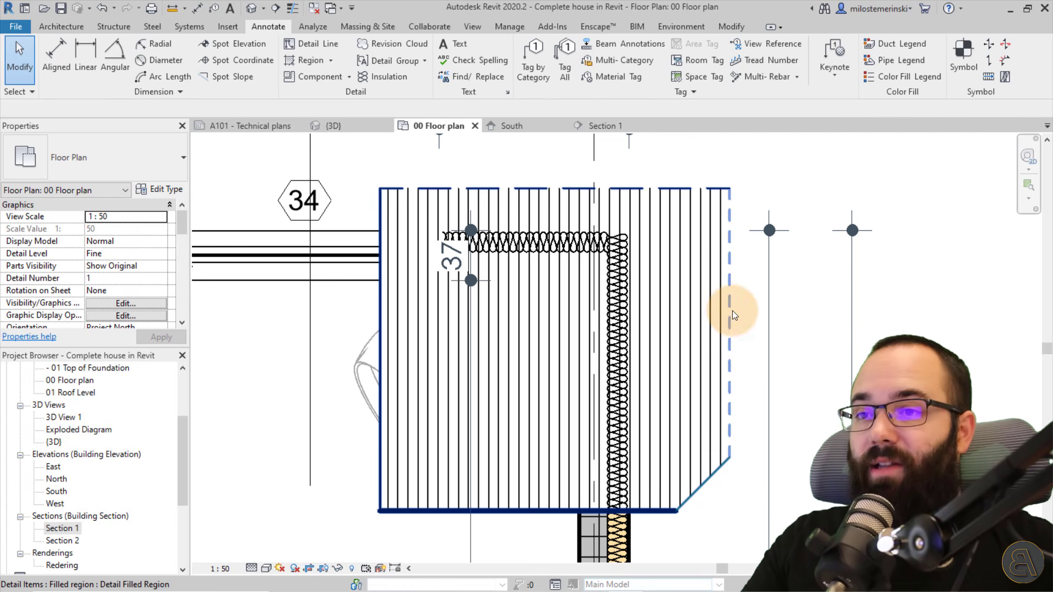
- Move the filled region left, clear of the wall corner, and inspect how its right edge covers the model beneath
{"action": "left_click", "coordinate": [633, 233]}
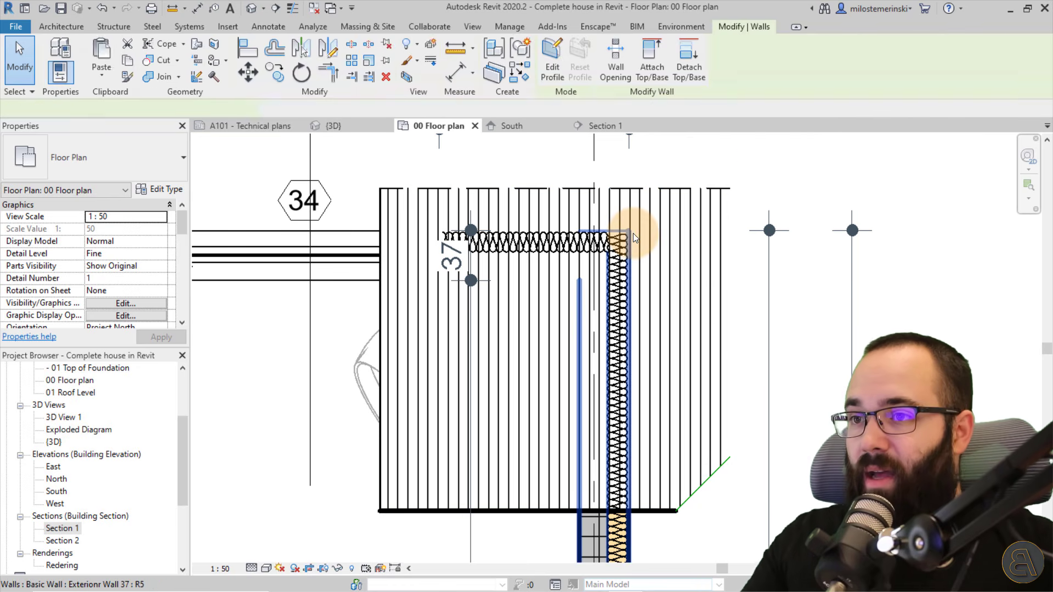
{"action": "left_click", "coordinate": [697, 164]}
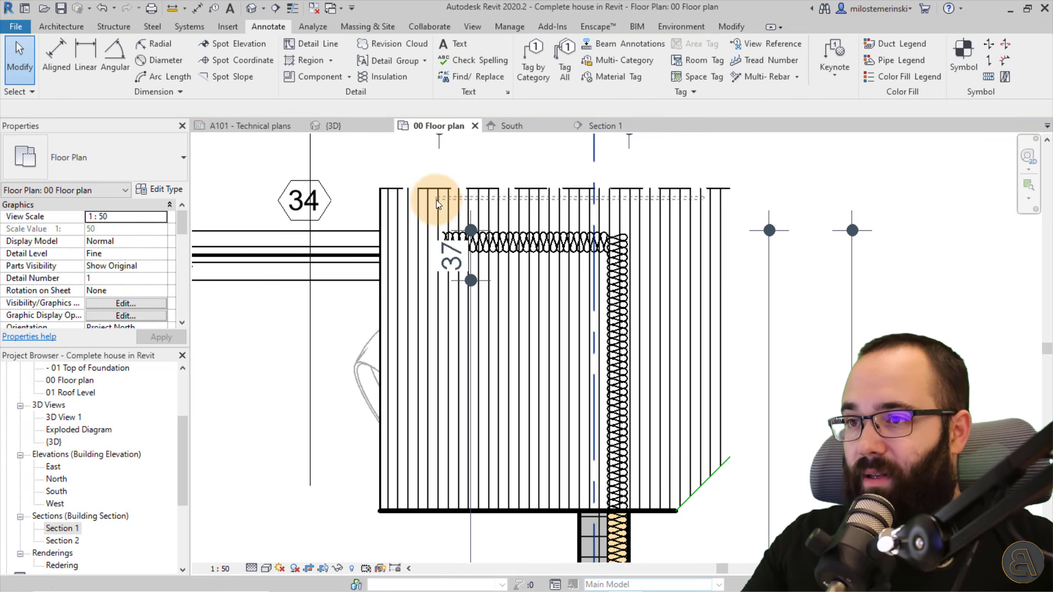
{"action": "left_click_drag", "start_coordinate": [705, 196], "coordinate": [436, 200]}
{"action": "left_click", "coordinate": [704, 175]}
{"action": "left_click_drag", "start_coordinate": [677, 189], "coordinate": [406, 185]}
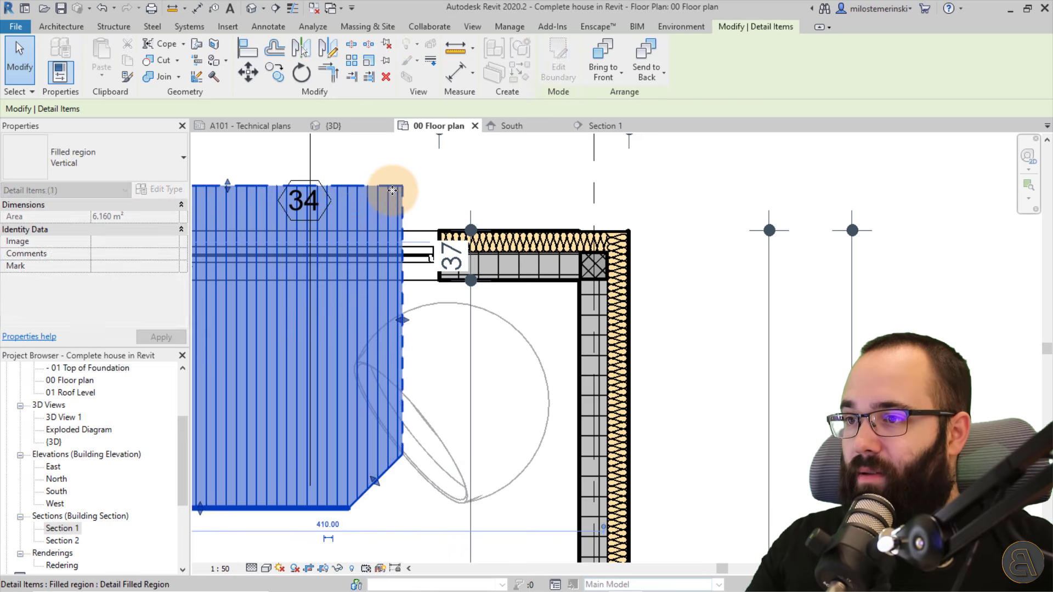
{"action": "left_click", "coordinate": [436, 193]}
{"action": "scroll", "coordinate": [387, 196], "scroll_direction": "up", "scroll_amount": 2}
{"action": "middle_click_drag", "start_coordinate": [469, 210], "coordinate": [553, 169]}
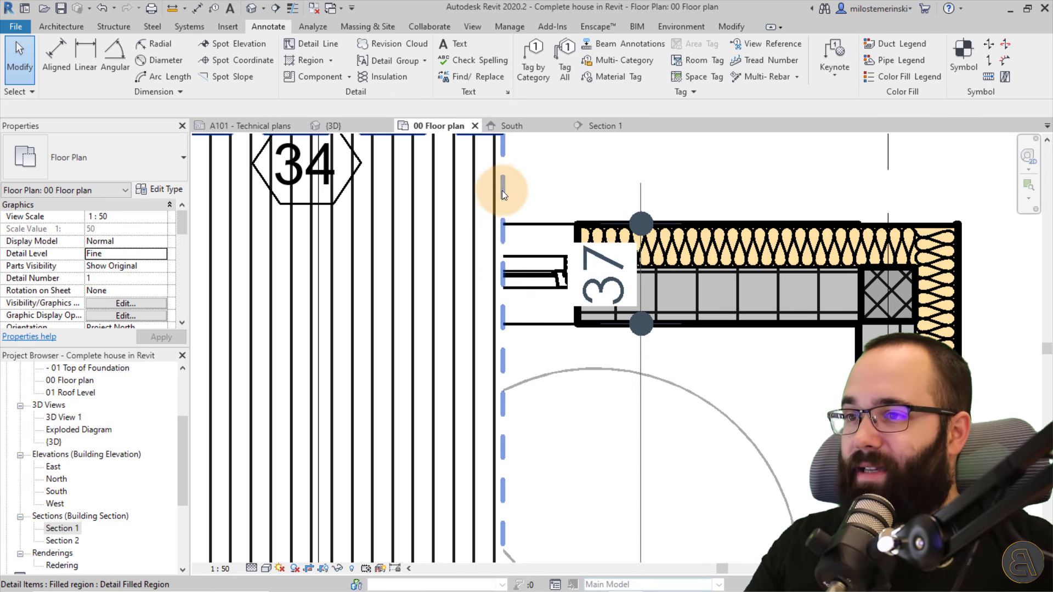
{"action": "scroll", "coordinate": [504, 225], "scroll_direction": "down", "scroll_amount": 2}
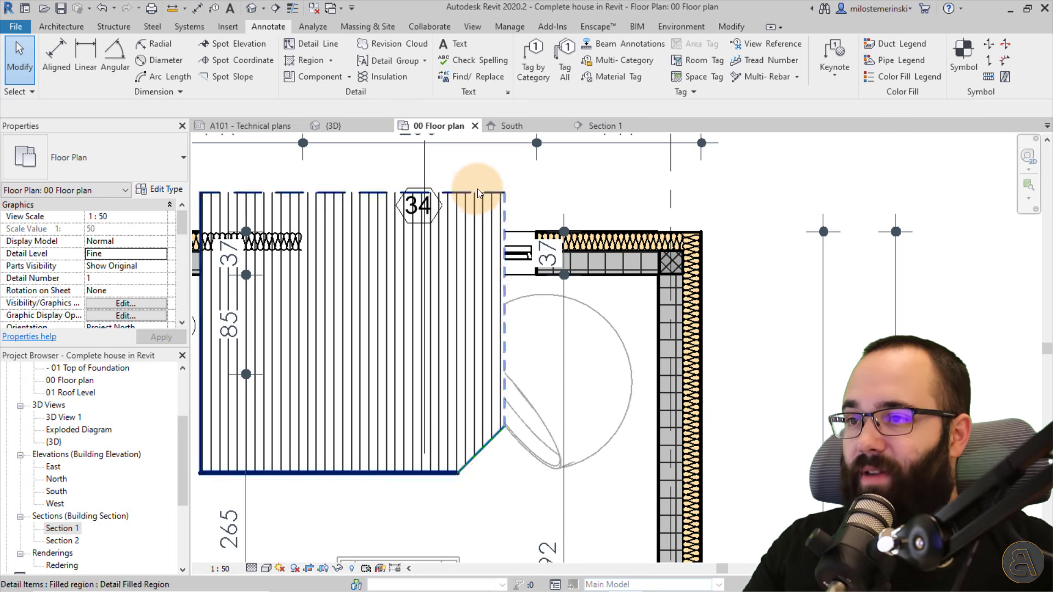
- Move the filled region back over the living room's wall corner and open its boundary for editing
{"action": "left_click_drag", "start_coordinate": [475, 193], "coordinate": [773, 196]}
{"action": "scroll", "coordinate": [784, 249], "scroll_direction": "up", "scroll_amount": 2}
{"action": "middle_click_drag", "start_coordinate": [783, 246], "coordinate": [734, 227]}
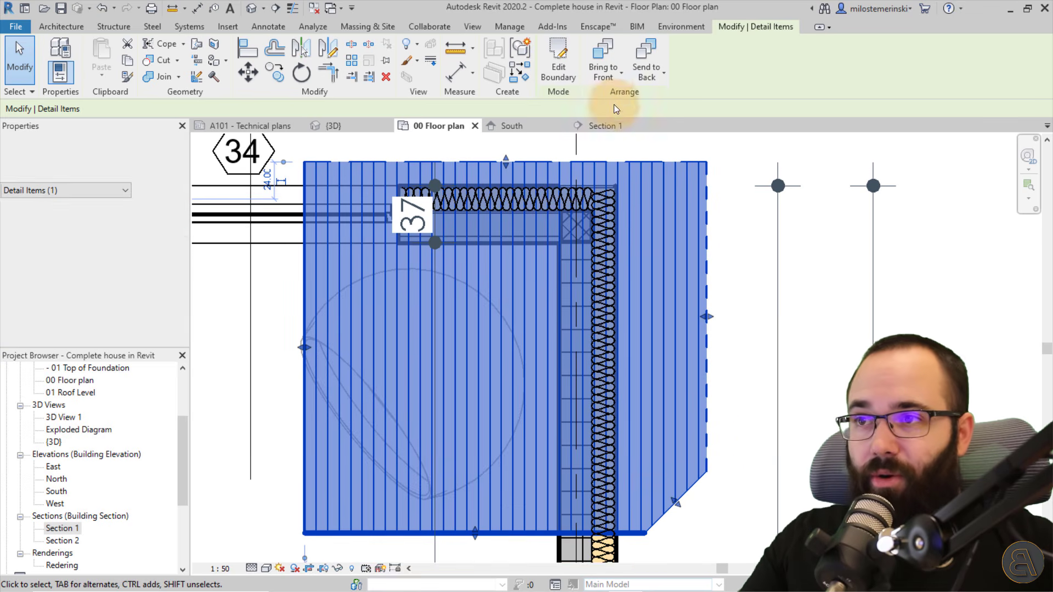
{"action": "left_click", "coordinate": [562, 79]}
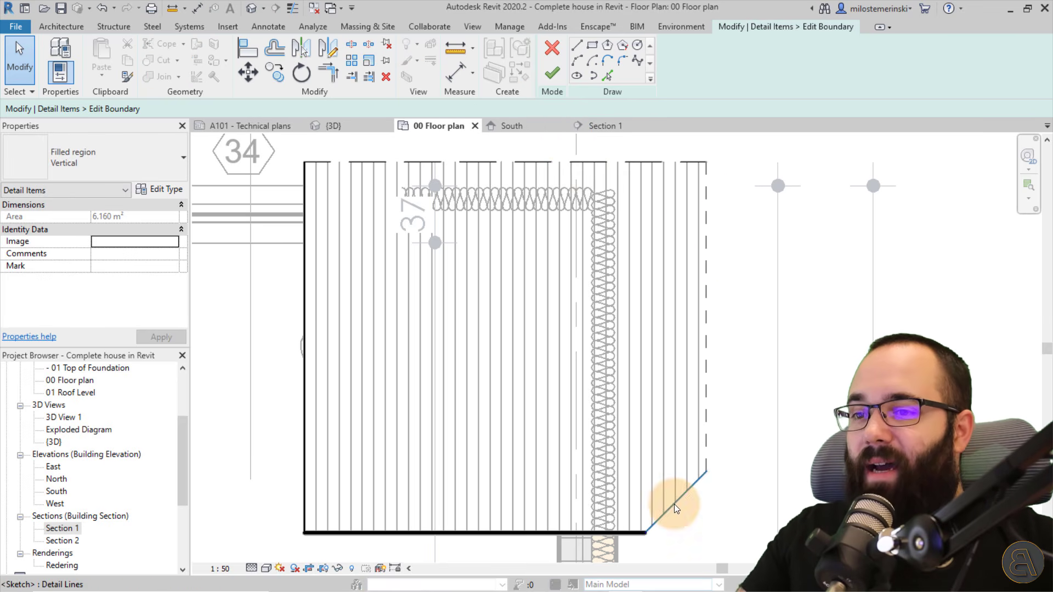
- Change the filled region's type to Wood 1 and finish editing its boundary
{"action": "left_click", "coordinate": [650, 161]}
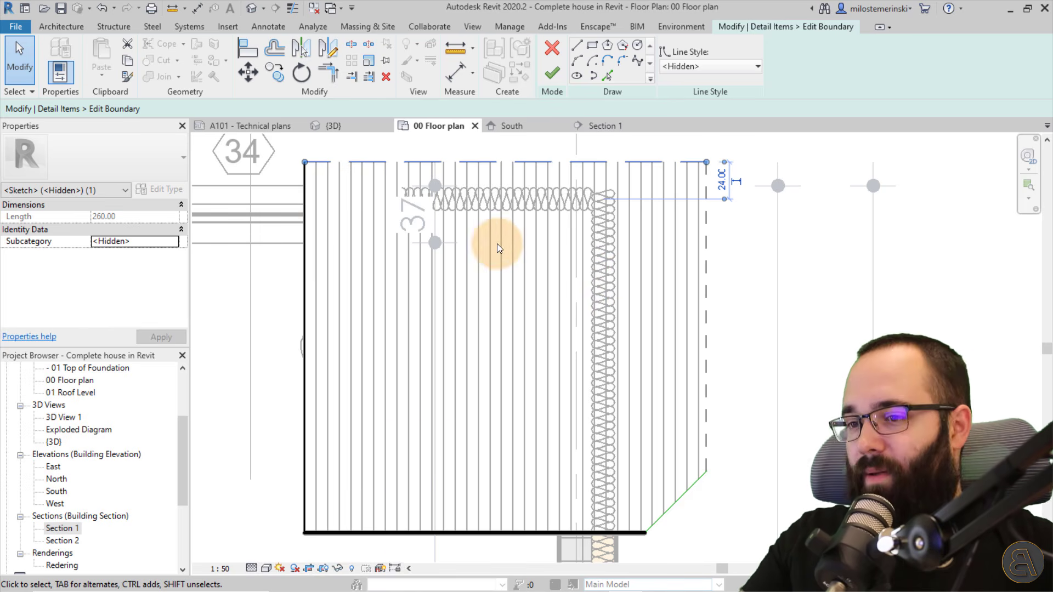
{"action": "left_click", "coordinate": [292, 358]}
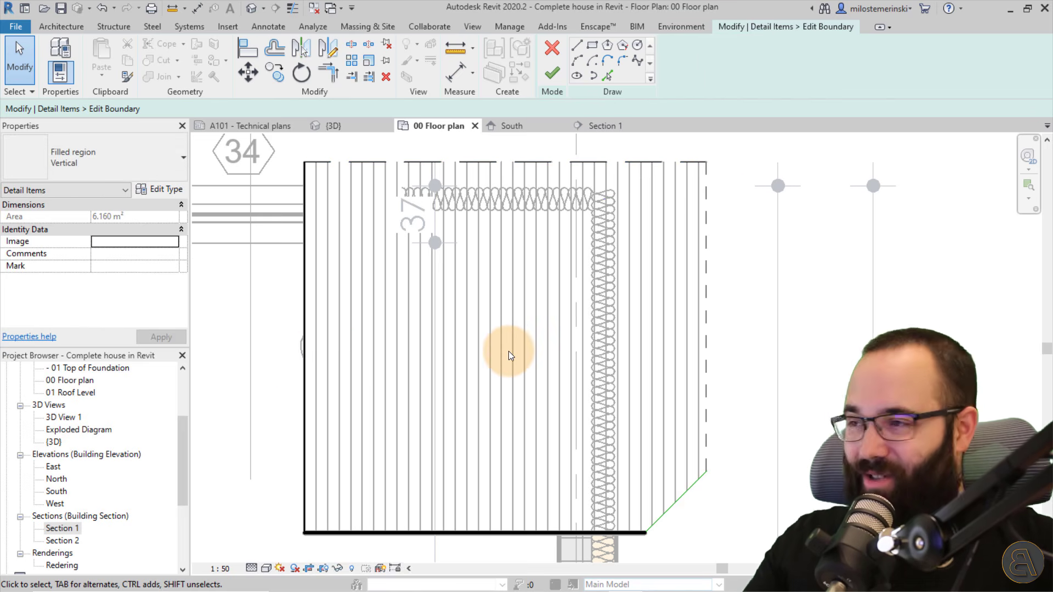
{"action": "left_click", "coordinate": [94, 153]}
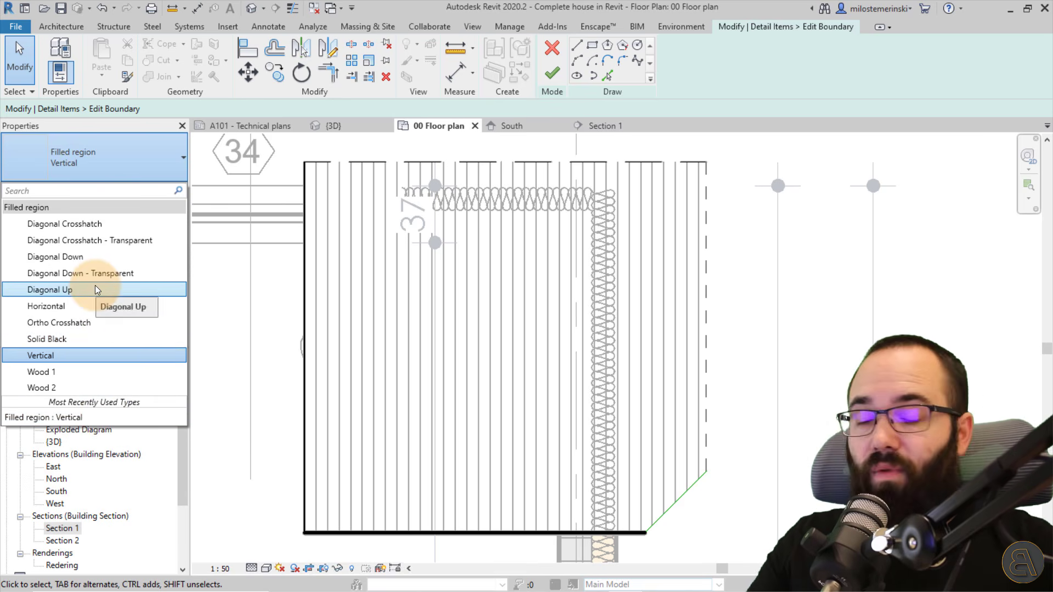
{"action": "left_click", "coordinate": [48, 372]}
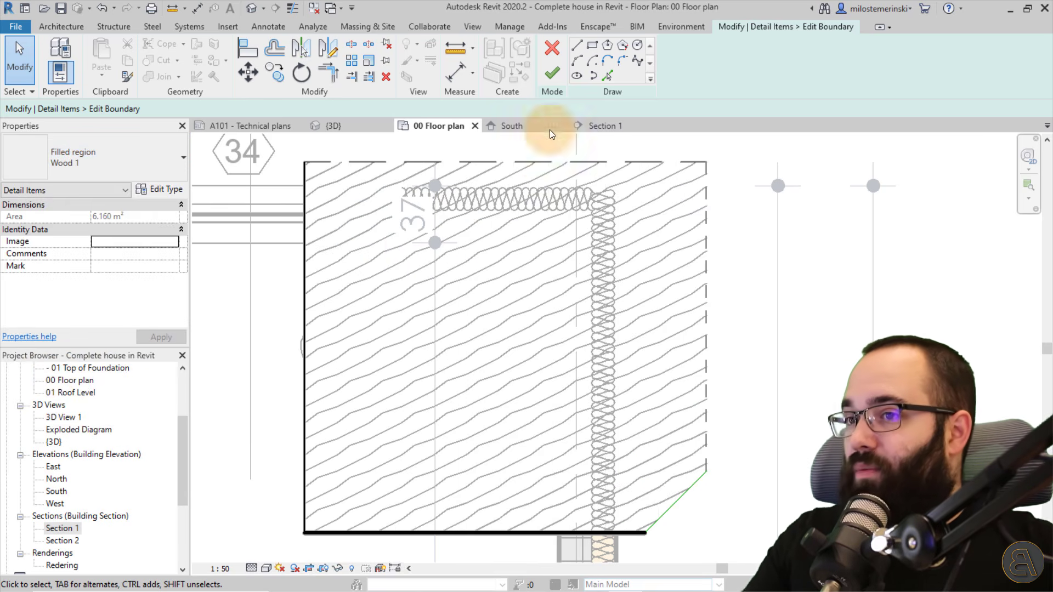
{"action": "left_click", "coordinate": [561, 82]}
{"action": "scroll", "coordinate": [486, 319], "scroll_direction": "down", "scroll_amount": 3}
{"action": "left_click", "coordinate": [708, 324]}
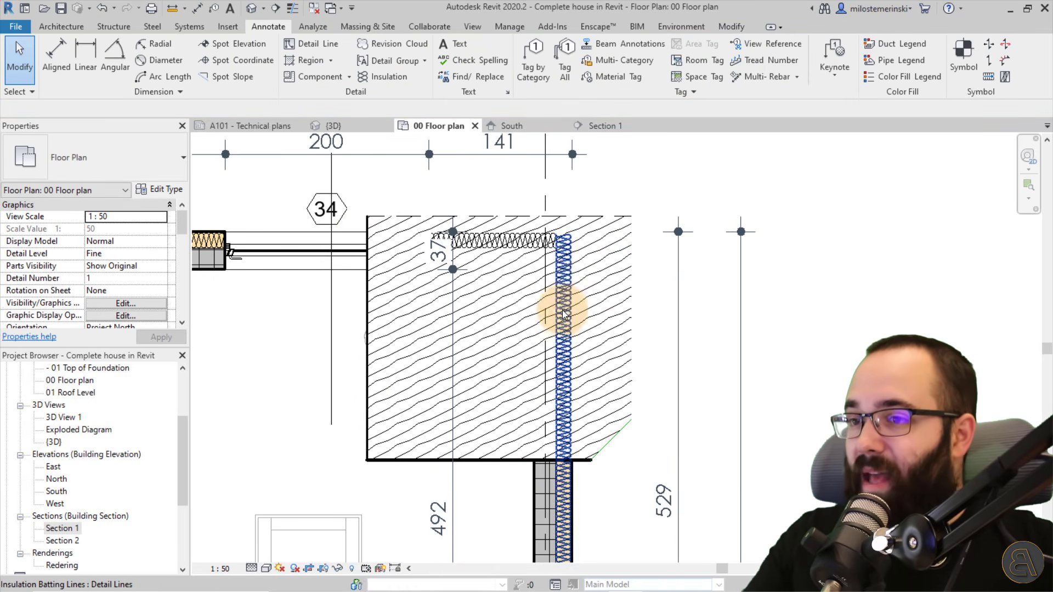
- Bring the wood-patterned filled region to the front, above the insulation batting lines at the wall corner
{"action": "left_click", "coordinate": [562, 281]}
{"action": "left_click", "coordinate": [598, 220]}
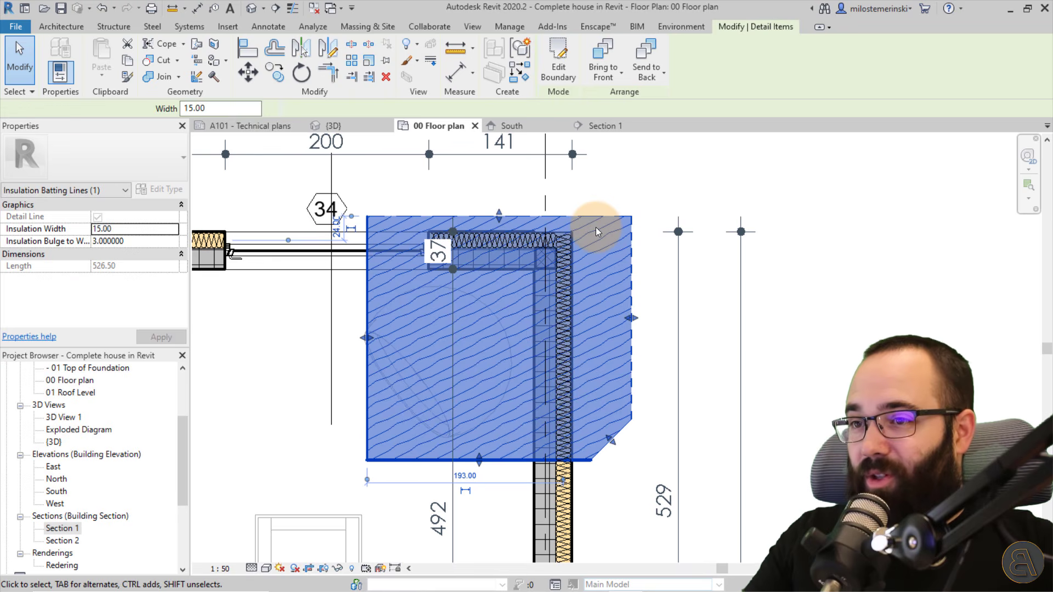
{"action": "left_click", "coordinate": [598, 212]}
{"action": "left_click", "coordinate": [549, 245]}
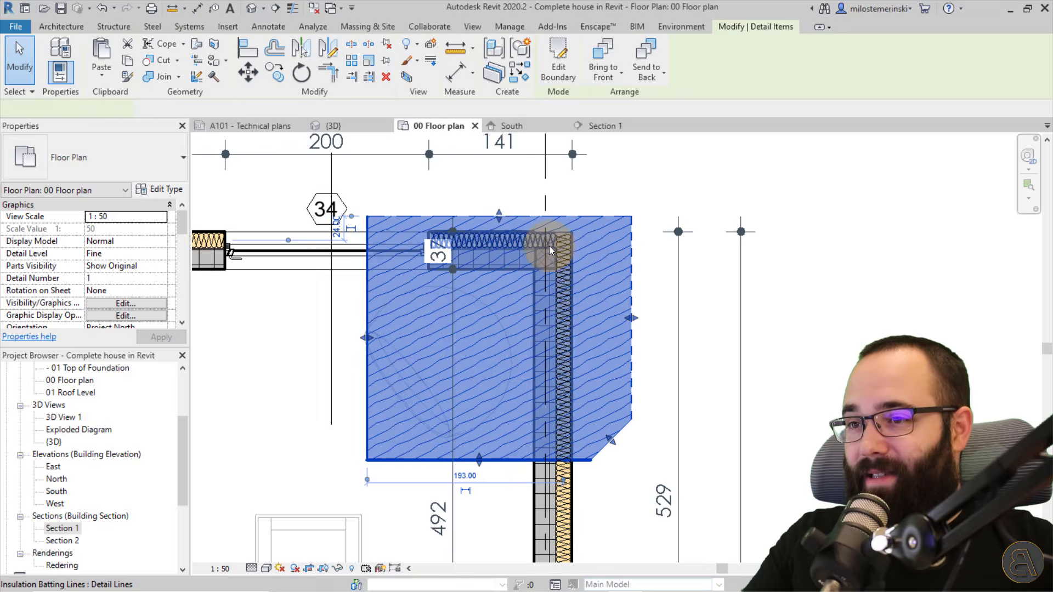
{"action": "left_click", "coordinate": [604, 60]}
{"action": "left_click", "coordinate": [621, 195]}
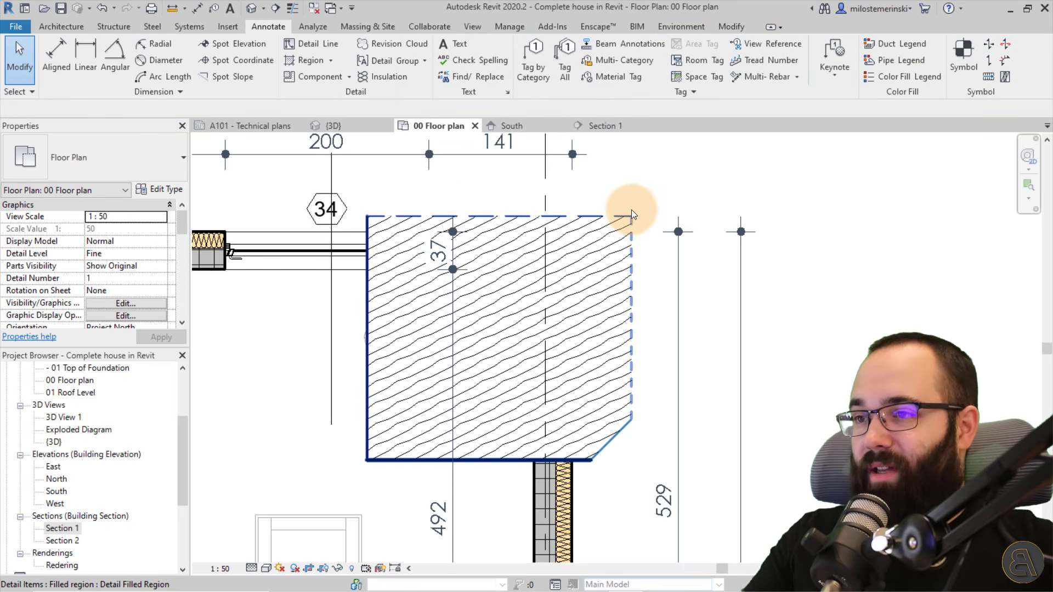
- Move the filled region off the wall corner into the empty area outside the building, beyond the dimension strings
{"action": "left_click_drag", "start_coordinate": [609, 216], "coordinate": [687, 159]}
{"action": "left_click_drag", "start_coordinate": [633, 251], "coordinate": [782, 180]}
{"action": "middle_click_drag", "start_coordinate": [809, 244], "coordinate": [725, 419]}
{"action": "left_click_drag", "start_coordinate": [718, 208], "coordinate": [727, 143]}
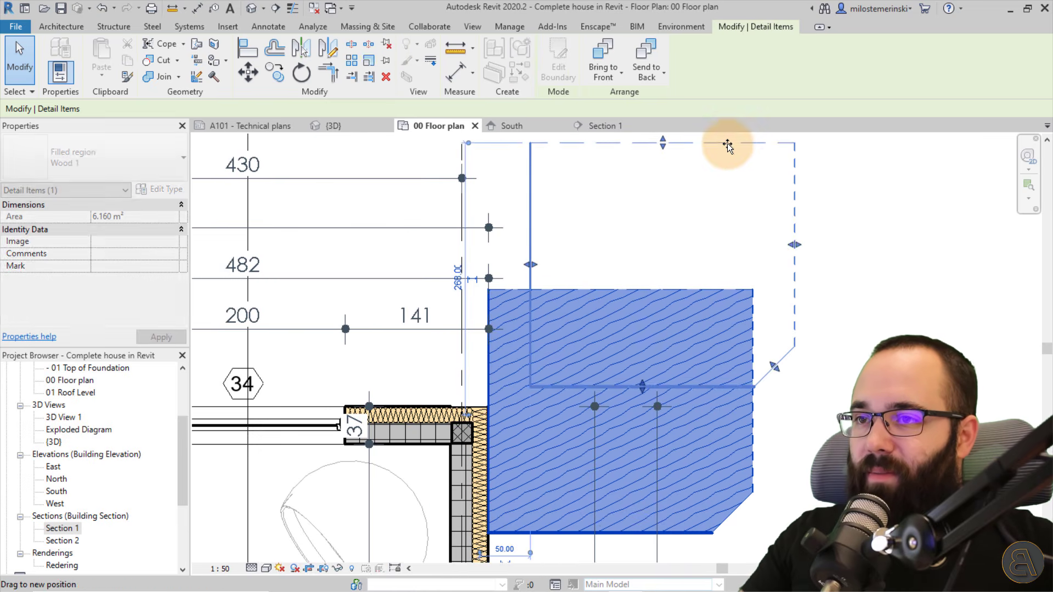
{"action": "left_click", "coordinate": [901, 322]}
{"action": "mouse_move", "coordinate": [875, 298]}
{"action": "middle_mouse_down"}
{"action": "mouse_move", "coordinate": [791, 363]}
{"action": "mouse_move", "coordinate": [725, 327]}
{"action": "middle_mouse_up"}
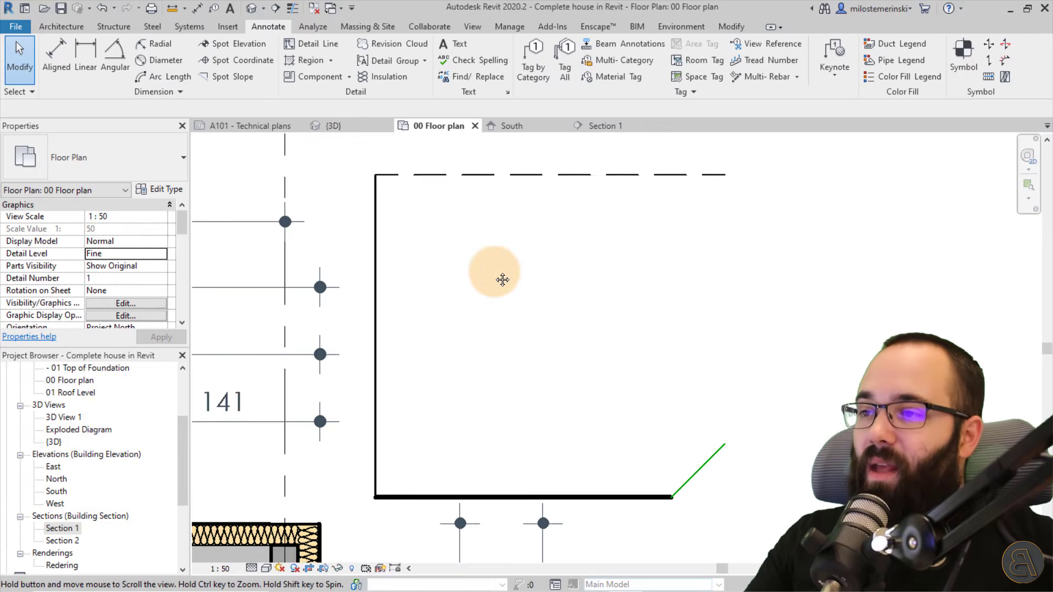
{"action": "middle_click_drag", "start_coordinate": [499, 278], "coordinate": [435, 254]}
- Open the moved region's boundary for editing, try the Diagonal Crosshatch type, and settle on the Diagonal Down type
{"action": "left_click", "coordinate": [313, 235]}
{"action": "middle_click_drag", "start_coordinate": [333, 243], "coordinate": [335, 253]}
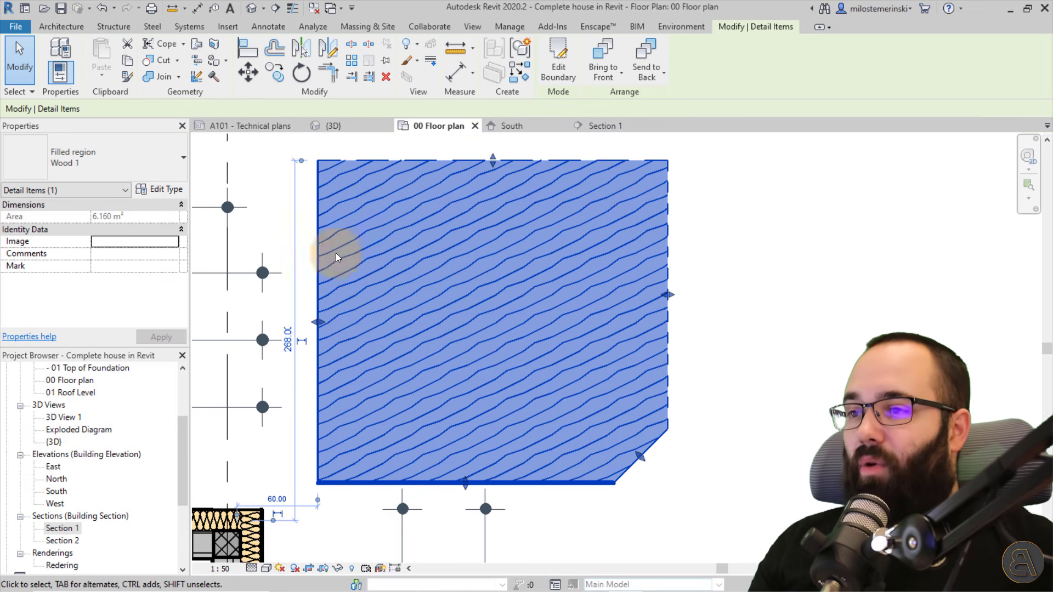
{"action": "left_click", "coordinate": [547, 71]}
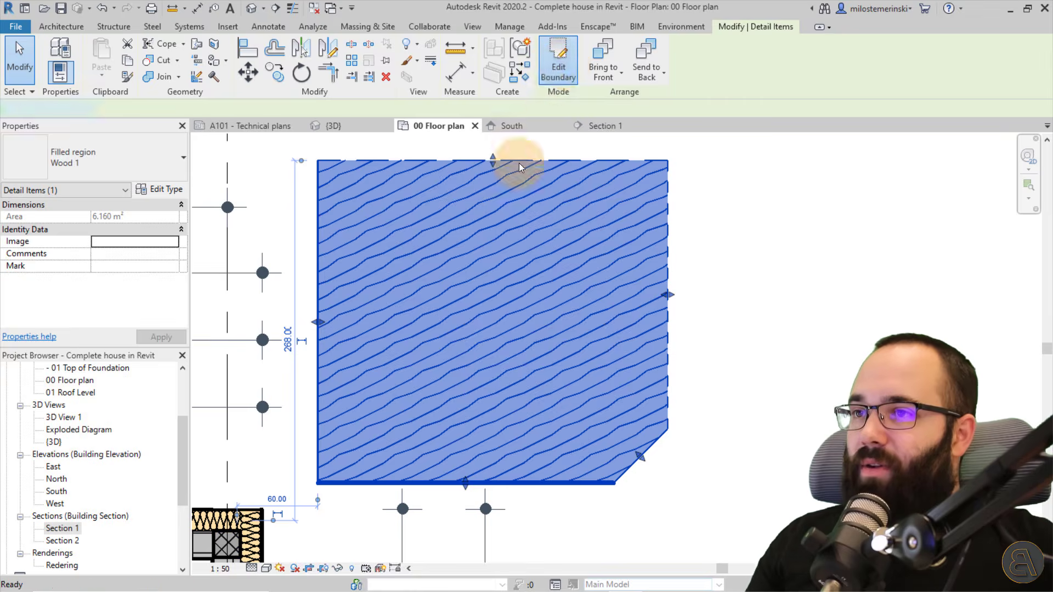
{"action": "left_click", "coordinate": [77, 173]}
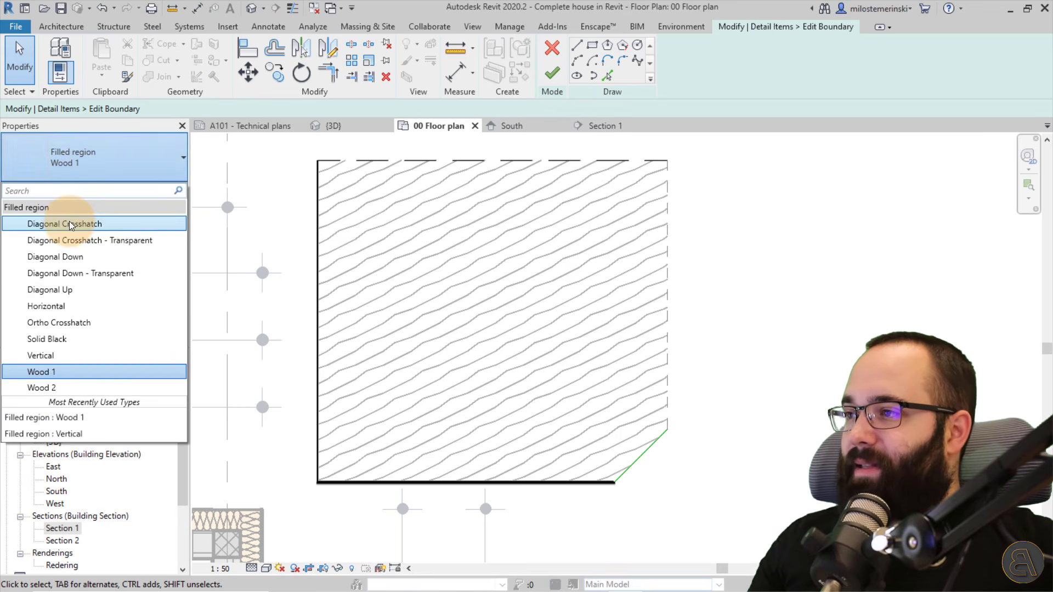
{"action": "left_click", "coordinate": [69, 221]}
{"action": "left_click", "coordinate": [81, 153]}
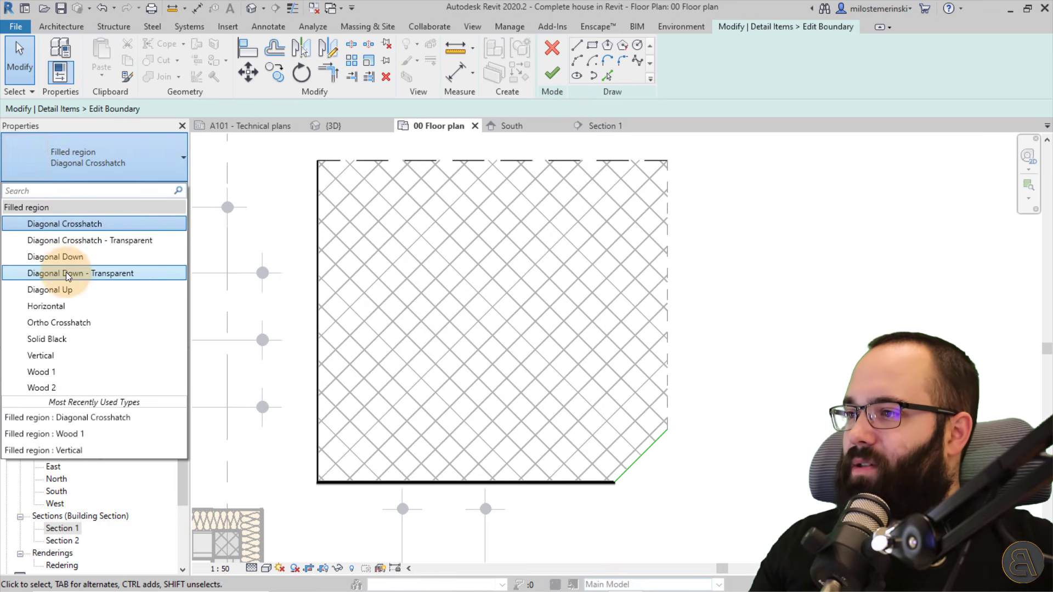
{"action": "key", "text": "Escape"}
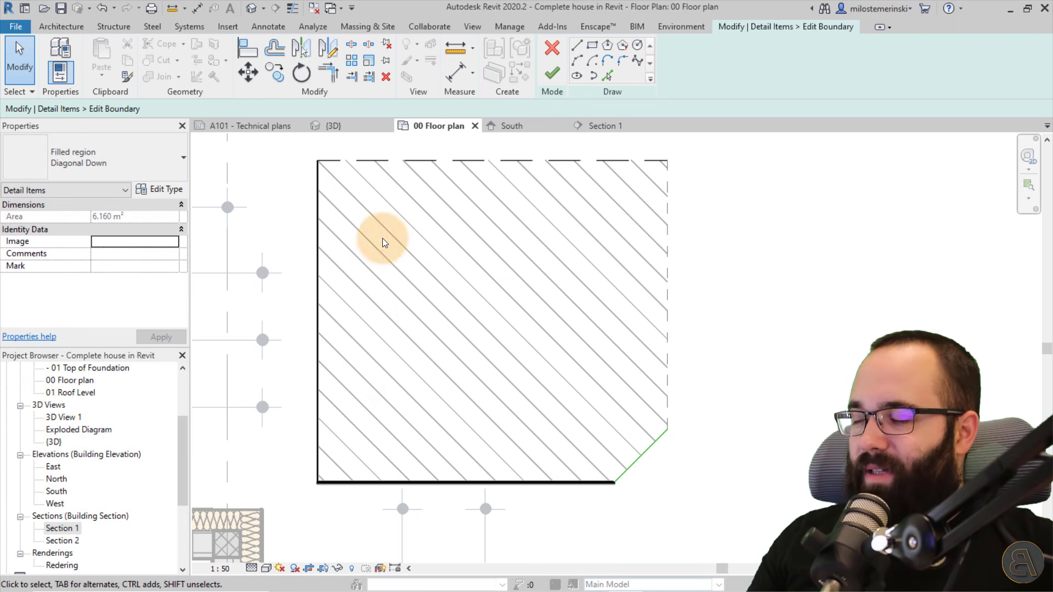
- Open the Diagonal Down type's properties and look at the colour choices for its foreground pattern
{"action": "left_click", "coordinate": [159, 195]}
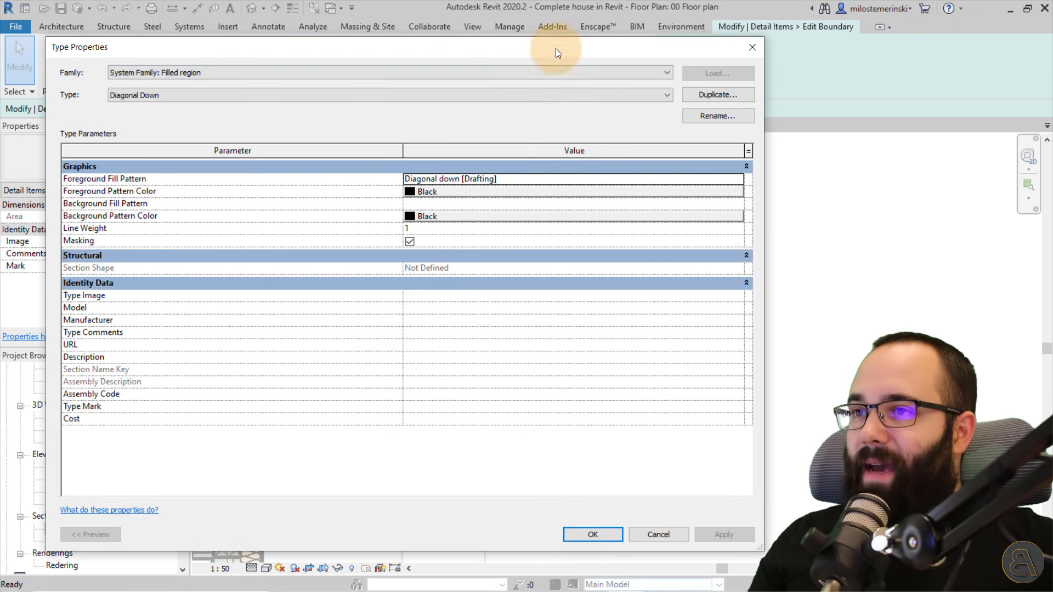
{"action": "left_click_drag", "start_coordinate": [760, 548], "coordinate": [525, 490]}
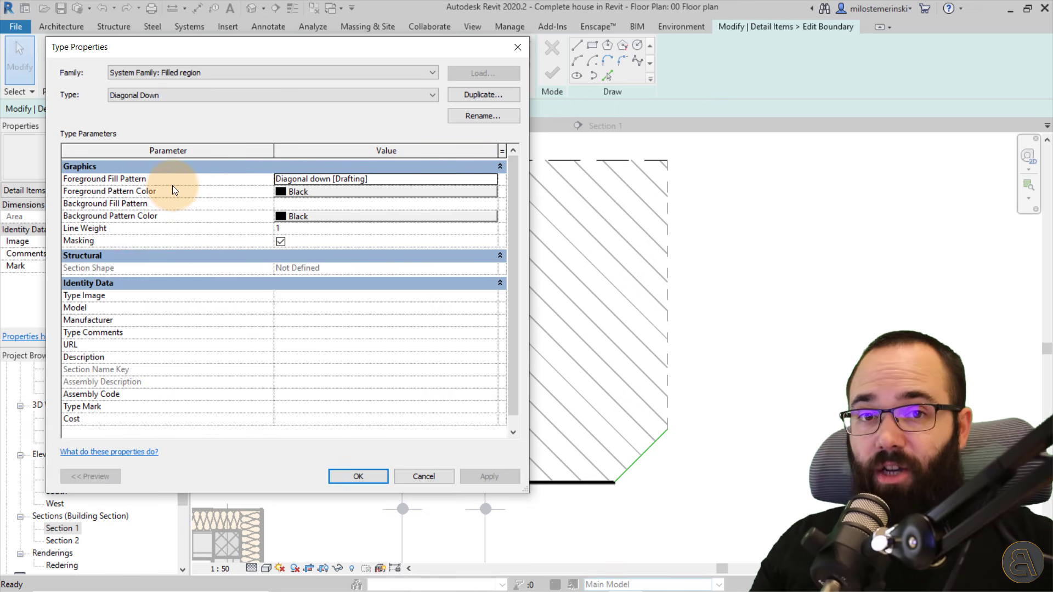
{"action": "left_click", "coordinate": [349, 179]}
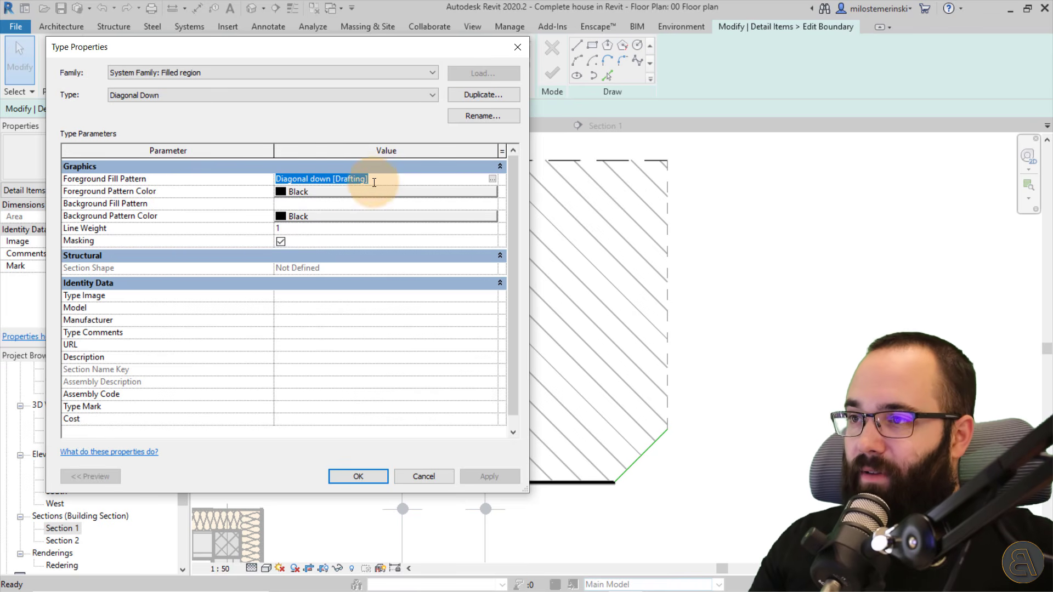
{"action": "left_click", "coordinate": [338, 193]}
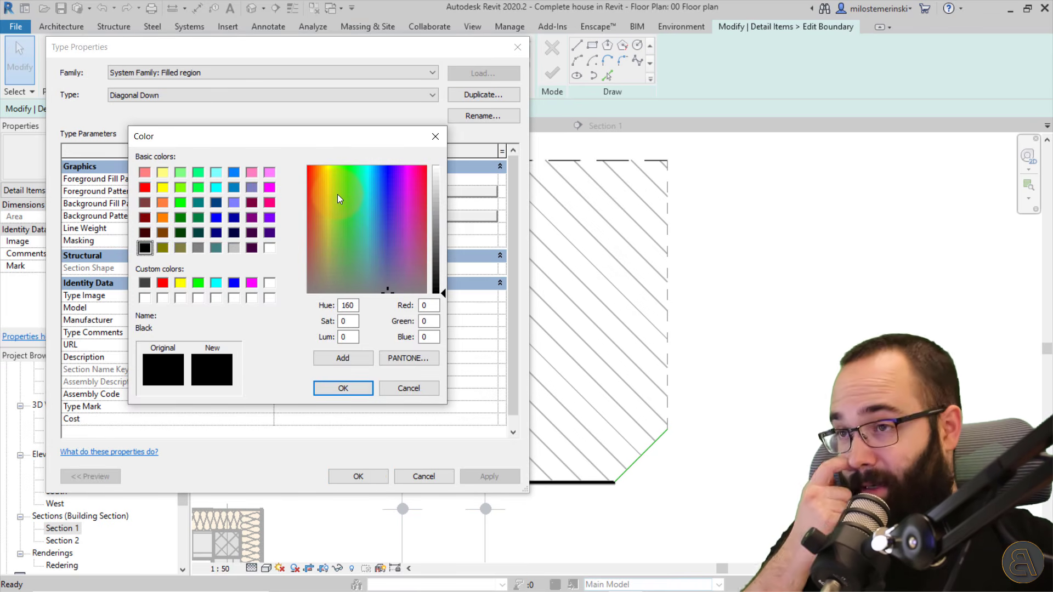
{"action": "left_click", "coordinate": [434, 137]}
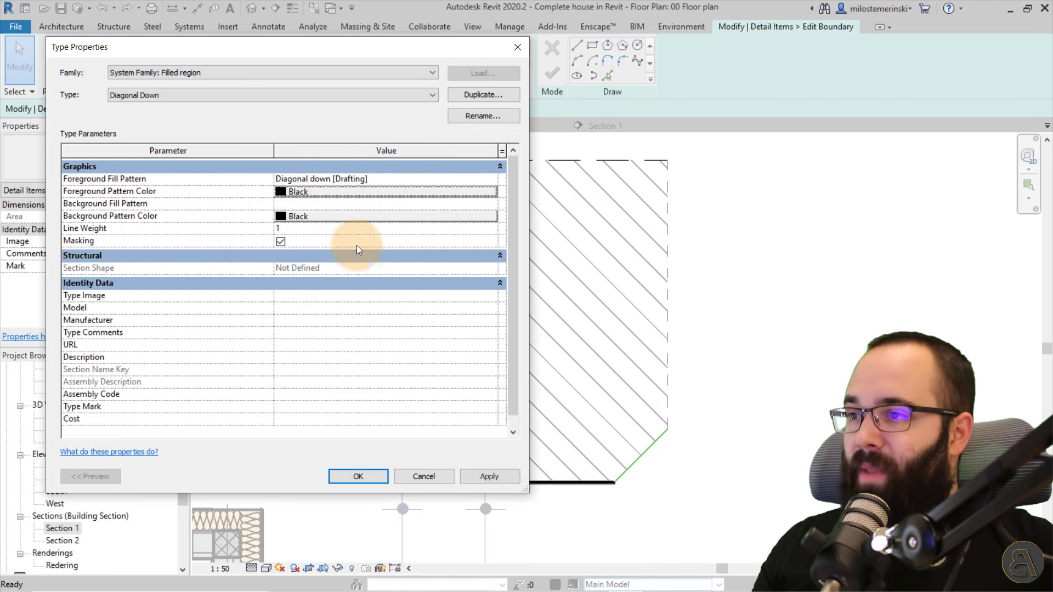
- Browse the drafting fill patterns available for the type's foreground and leave the selection without changing it
{"action": "left_click", "coordinate": [371, 168]}
{"action": "left_click", "coordinate": [377, 167]}
{"action": "left_click", "coordinate": [400, 179]}
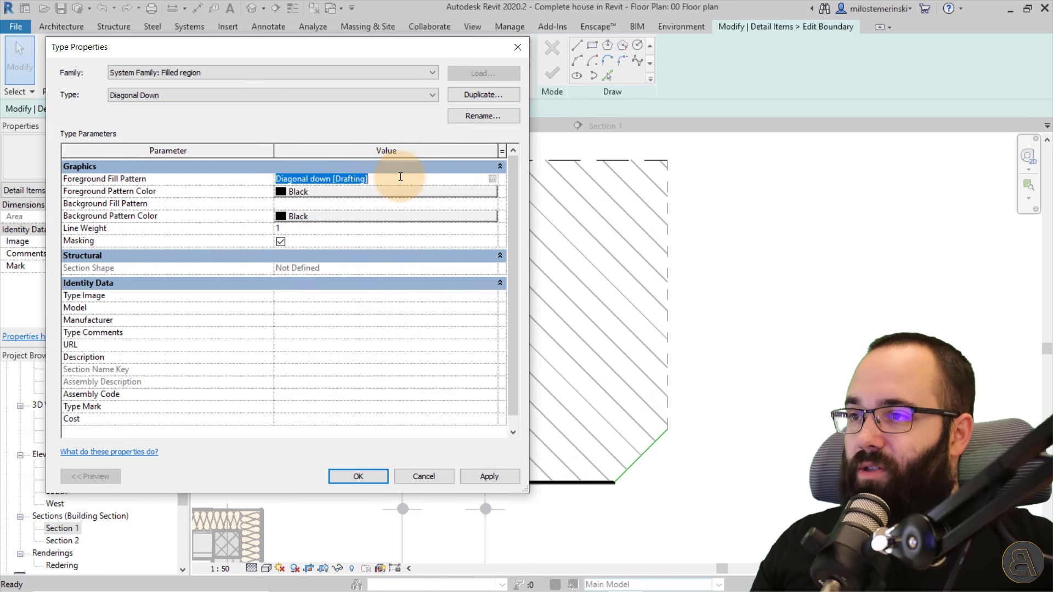
{"action": "left_click", "coordinate": [493, 179]}
{"action": "left_click_drag", "start_coordinate": [604, 146], "coordinate": [399, 151]}
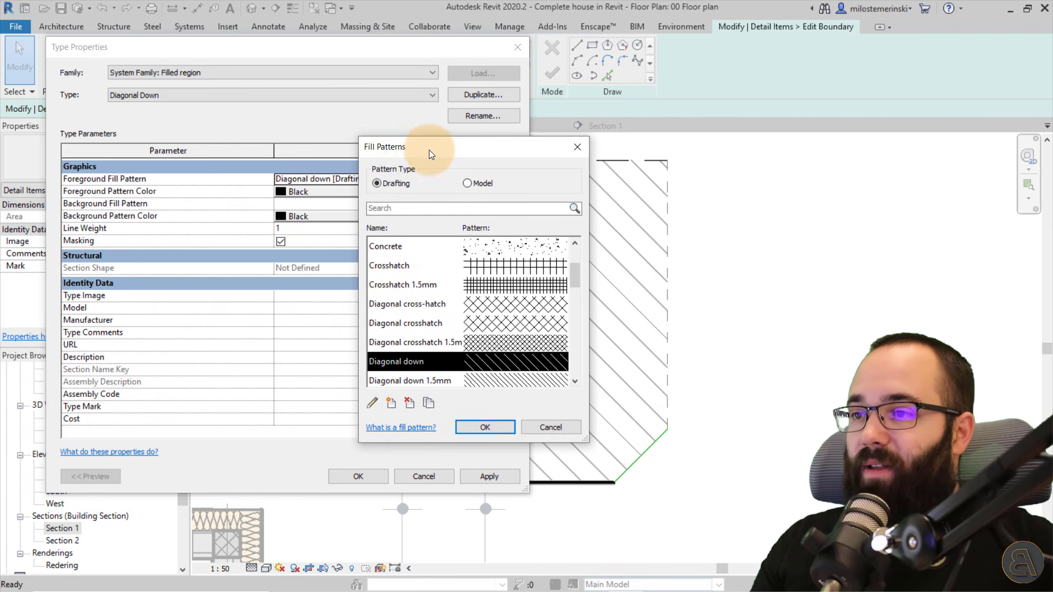
{"action": "scroll", "coordinate": [423, 271], "scroll_direction": "down", "scroll_amount": 6}
{"action": "scroll", "coordinate": [427, 321], "scroll_direction": "up", "scroll_amount": 8}
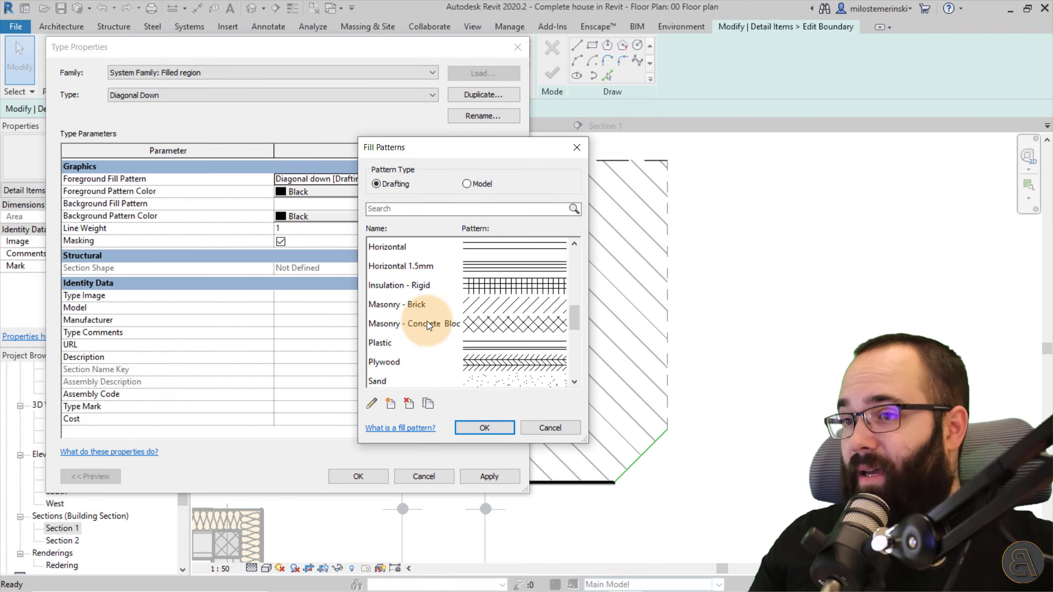
{"action": "scroll", "coordinate": [421, 279], "scroll_direction": "down", "scroll_amount": 2}
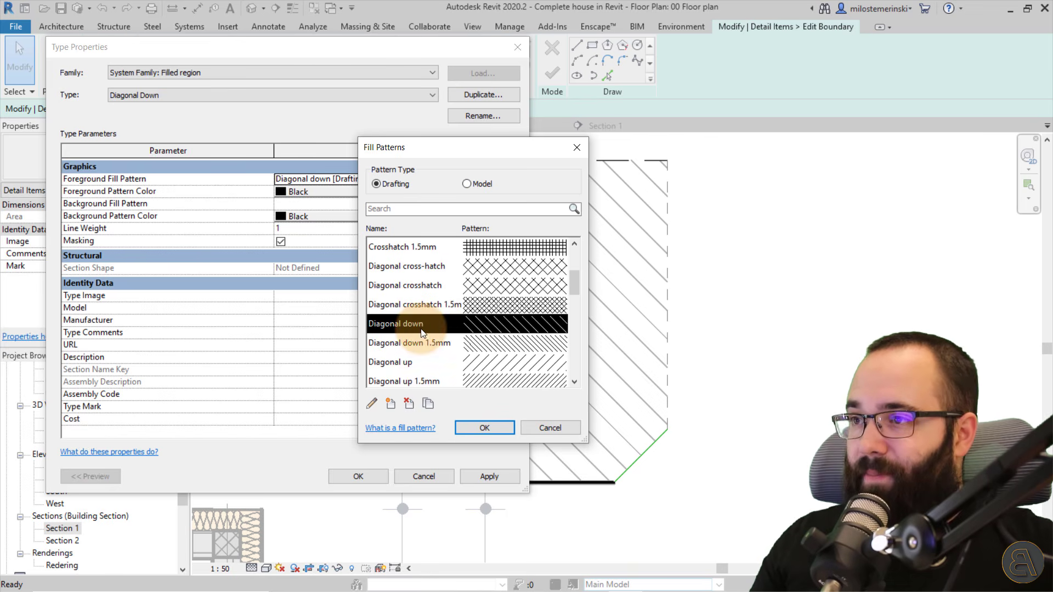
{"action": "left_click", "coordinate": [529, 425]}
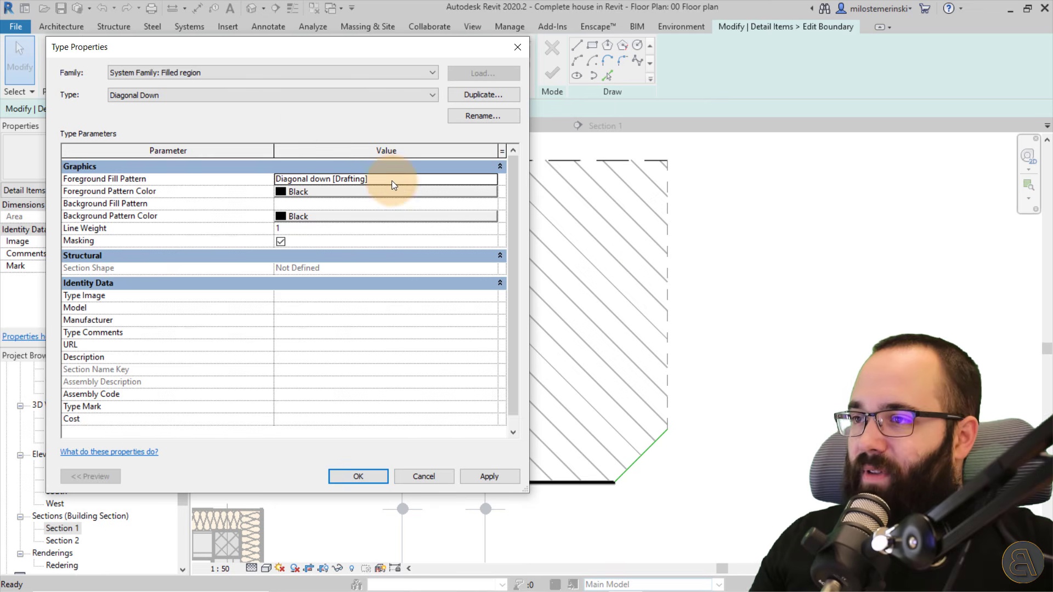
- Duplicate the Diagonal Down region type under the name Test Pattern
{"action": "left_click", "coordinate": [466, 95]}
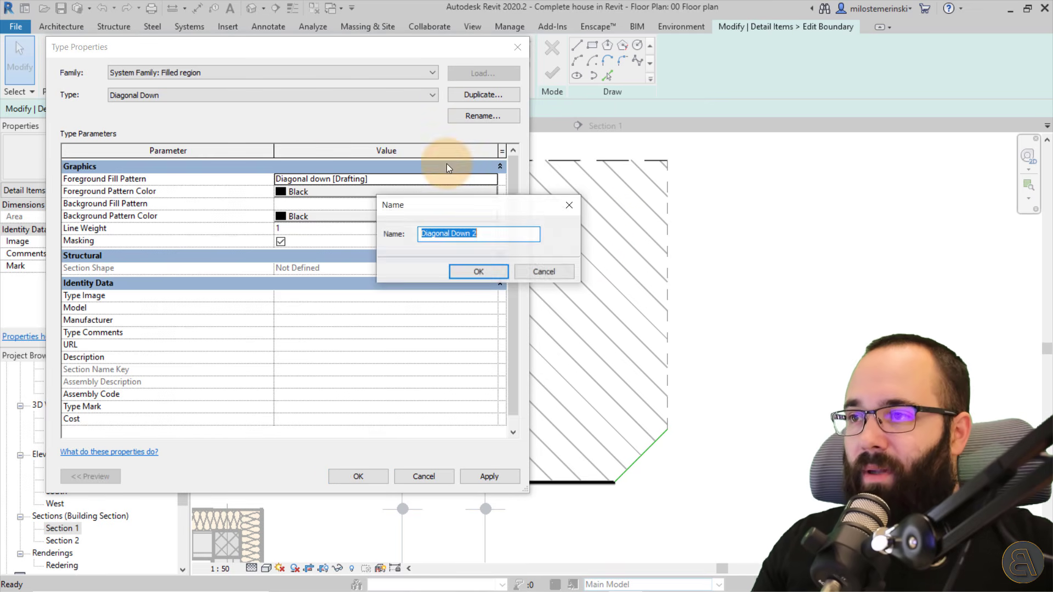
{"action": "type", "text": "Tes"}
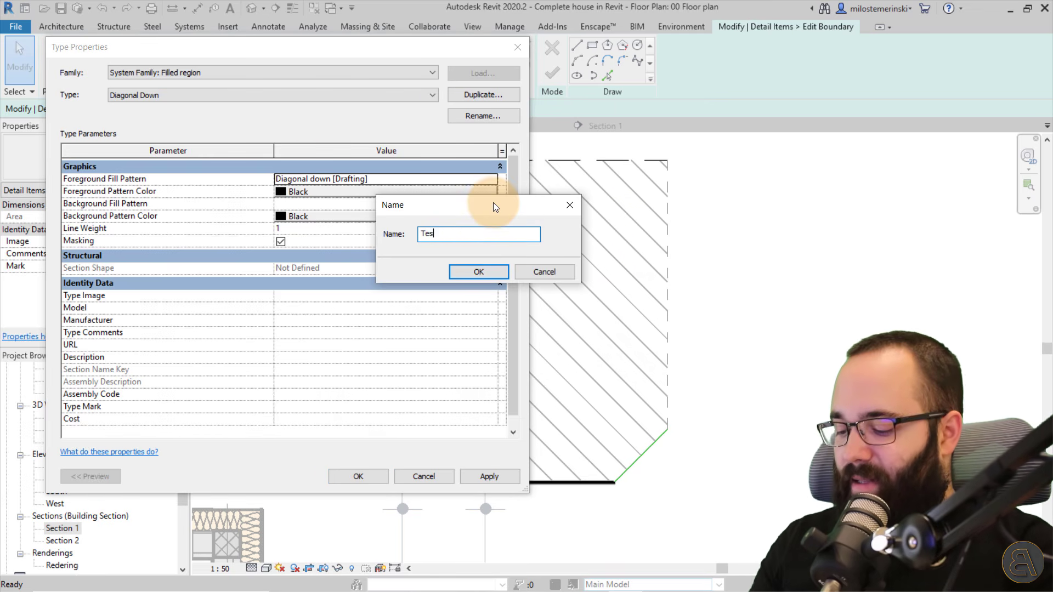
{"action": "type", "text": "t Pattern"}
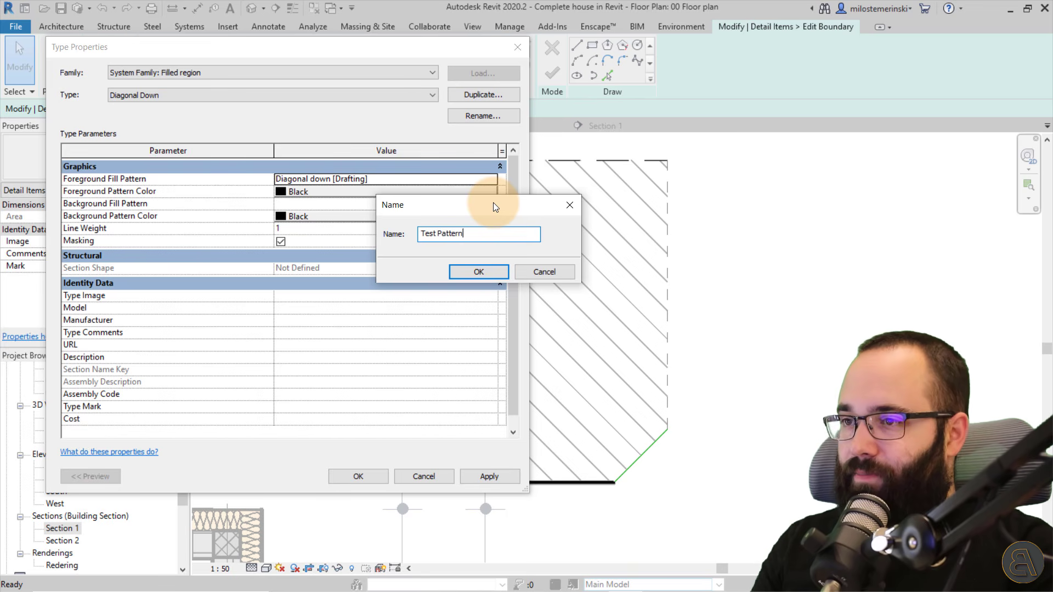
{"action": "left_click", "coordinate": [483, 272]}
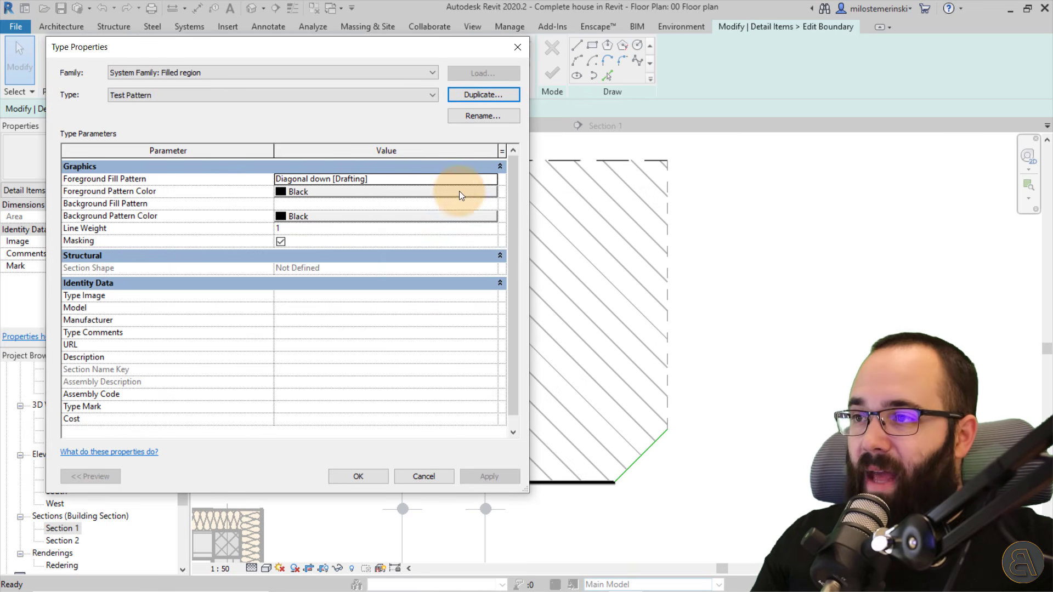
- Set the background fill pattern of the Test Pattern type to Diagonal up
{"action": "left_click", "coordinate": [495, 179]}
{"action": "left_click", "coordinate": [575, 142]}
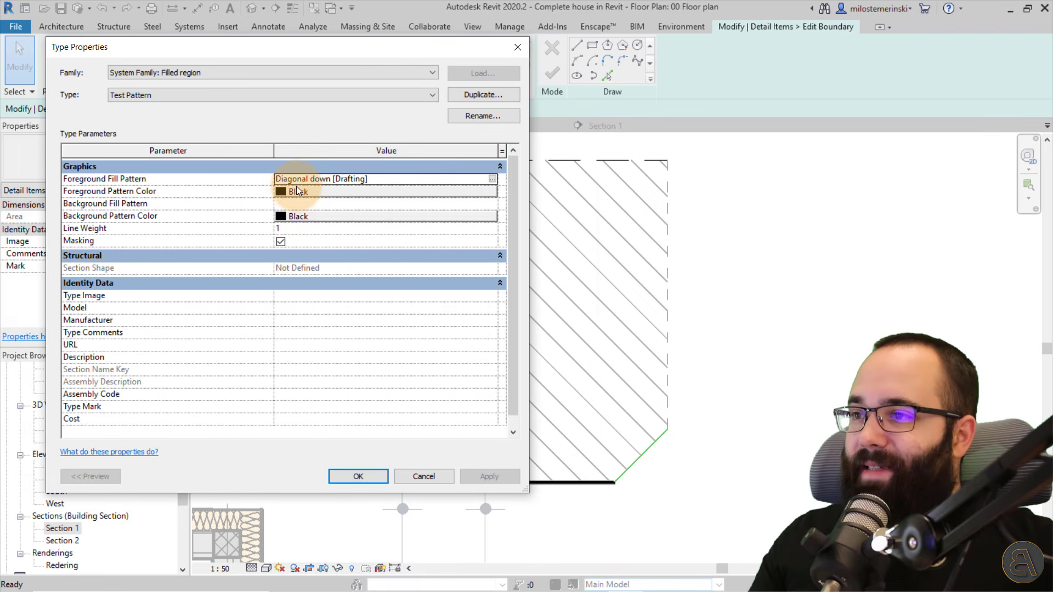
{"action": "left_click", "coordinate": [490, 206]}
{"action": "left_click", "coordinate": [493, 204]}
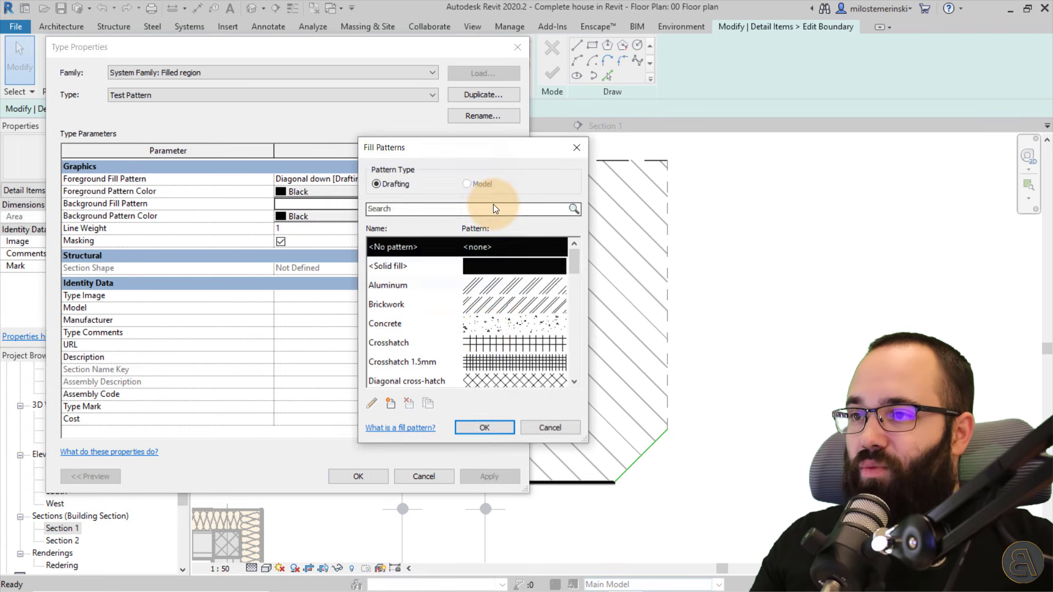
{"action": "scroll", "coordinate": [485, 298], "scroll_direction": "down", "scroll_amount": 2}
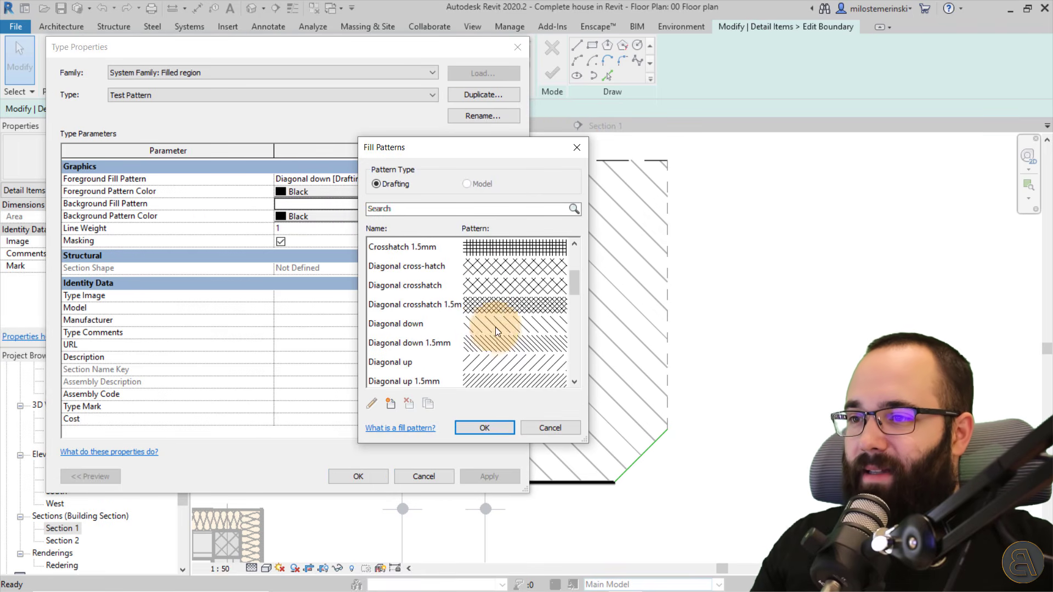
{"action": "left_click", "coordinate": [427, 365]}
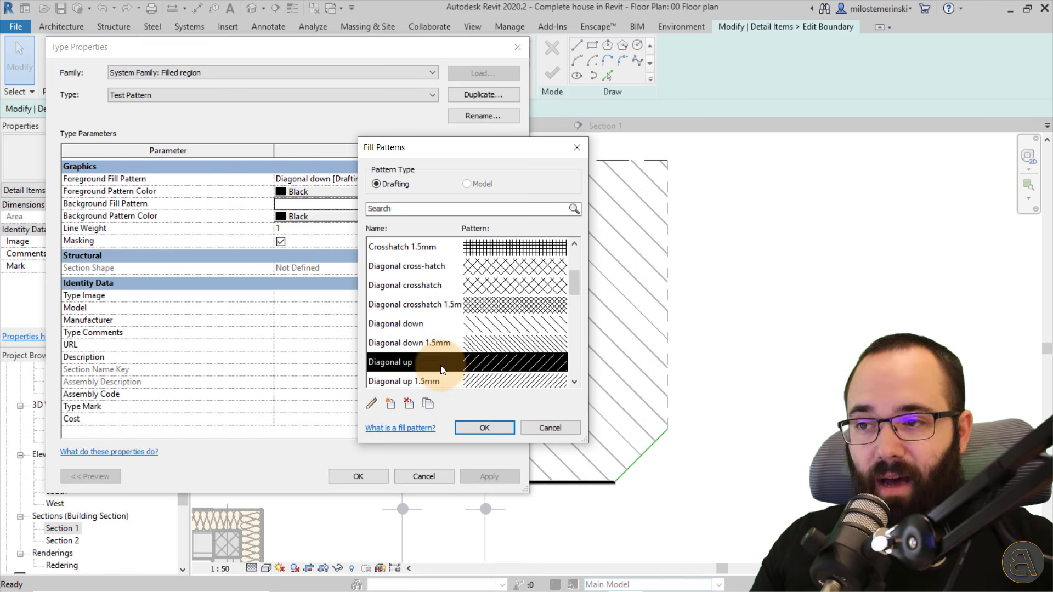
{"action": "left_click", "coordinate": [477, 430]}
- Set the background pattern colour of the Test Pattern type to red
{"action": "left_click", "coordinate": [300, 216]}
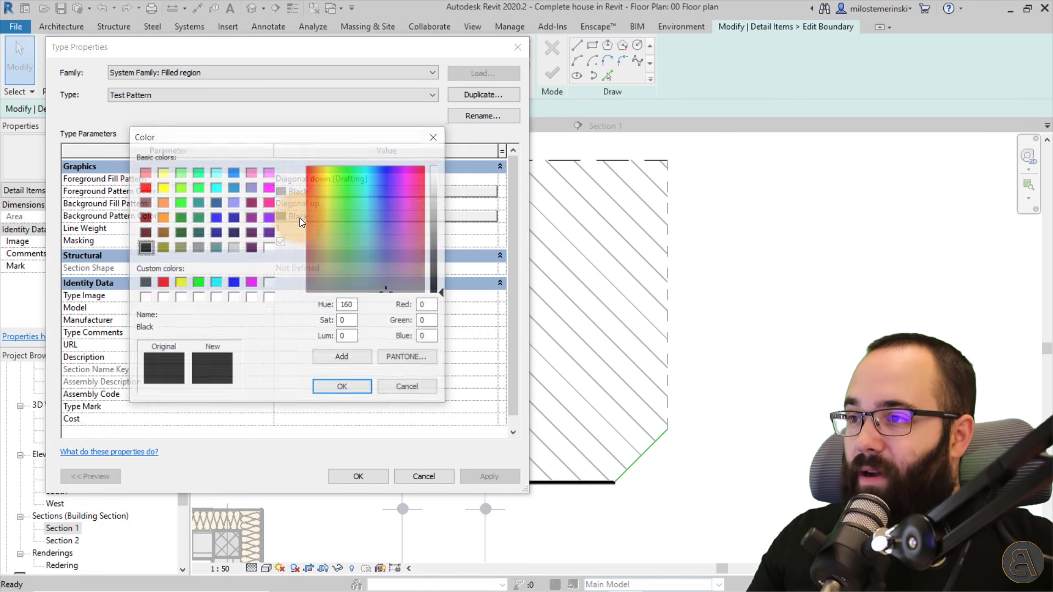
{"action": "left_click", "coordinate": [143, 189]}
{"action": "left_click", "coordinate": [351, 387]}
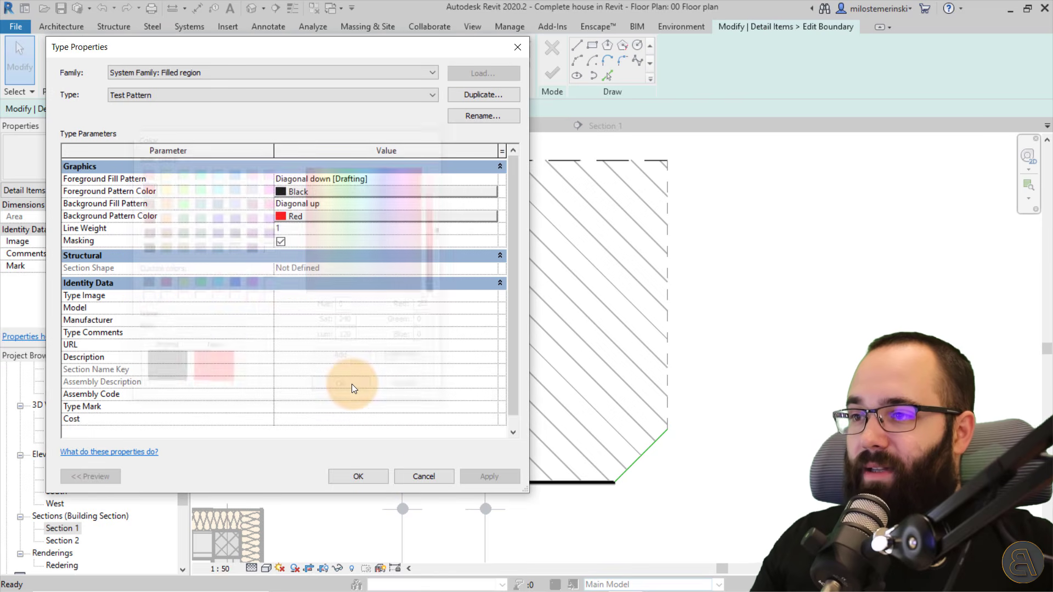
- Apply the Test Pattern type settings and finish editing the filled region's boundary
{"action": "left_click", "coordinate": [358, 476]}
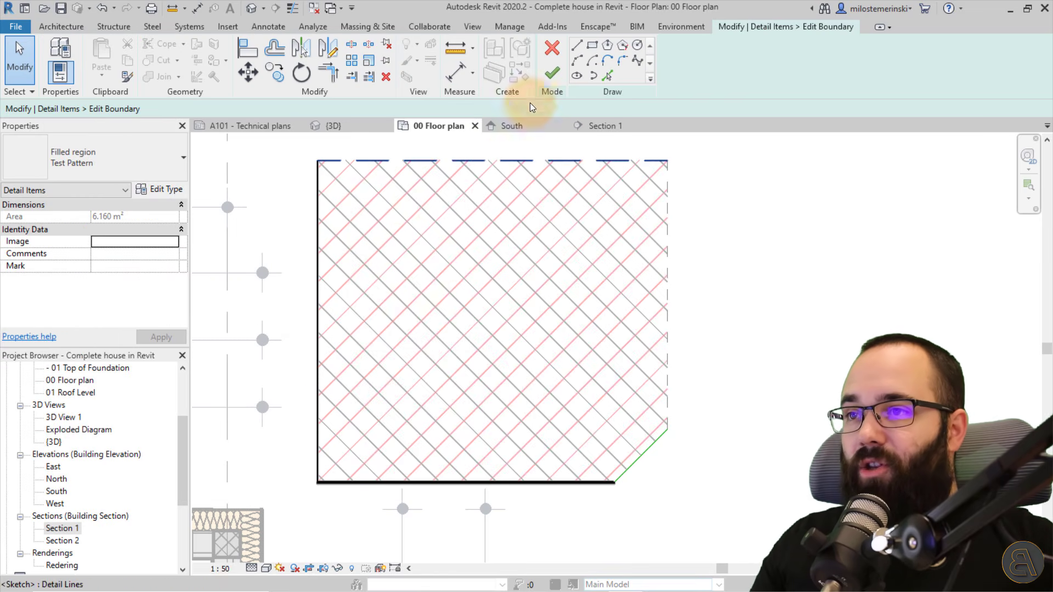
{"action": "left_click", "coordinate": [551, 74]}
{"action": "left_click", "coordinate": [378, 154]}
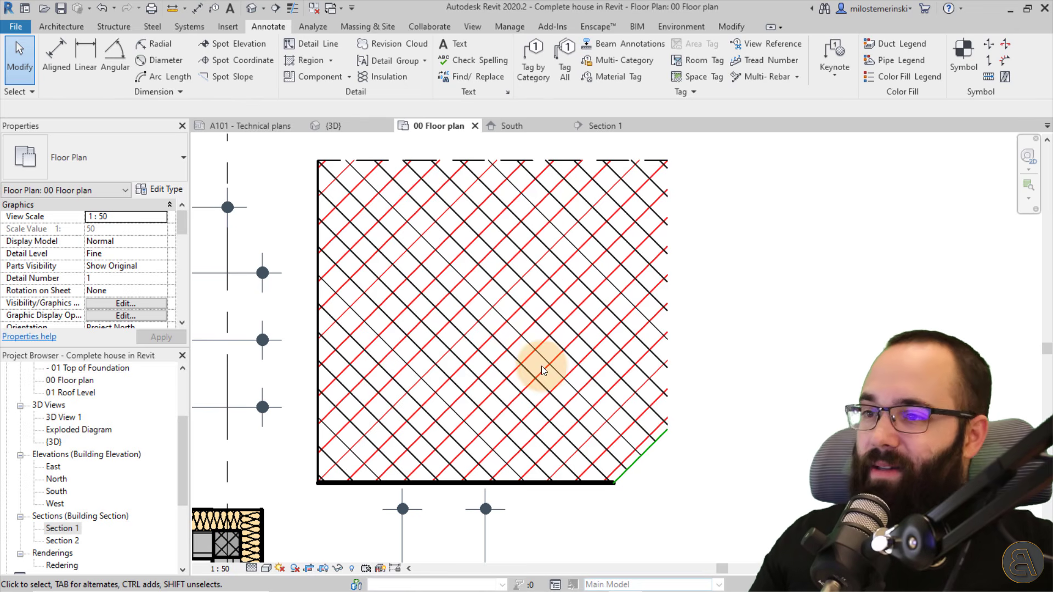
- Set the line weight of the filled region's Test Pattern type to 3 and apply it
{"action": "left_click", "coordinate": [482, 160]}
{"action": "left_click", "coordinate": [165, 193]}
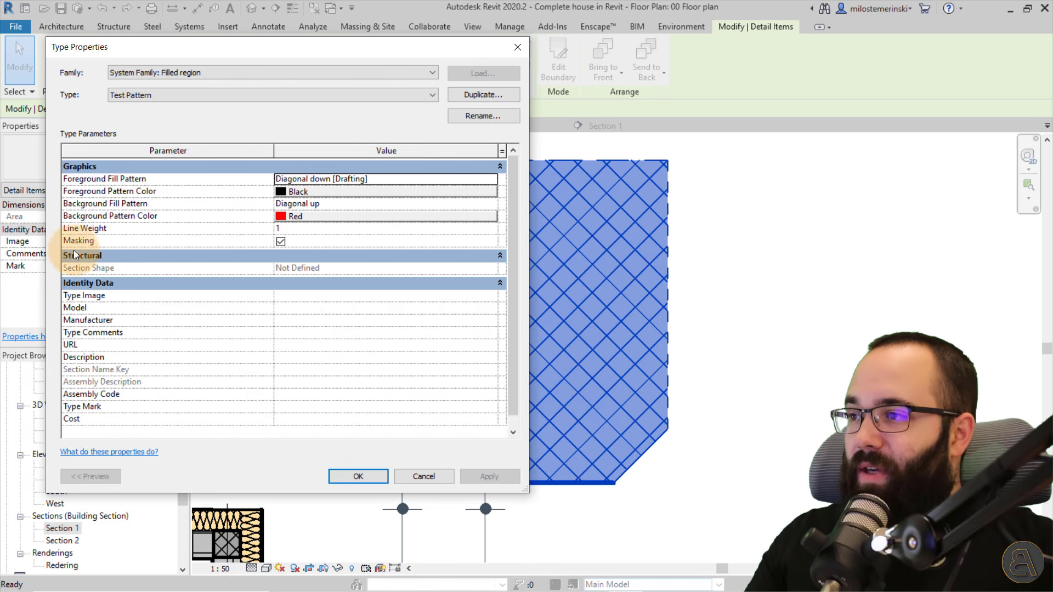
{"action": "left_click", "coordinate": [344, 233]}
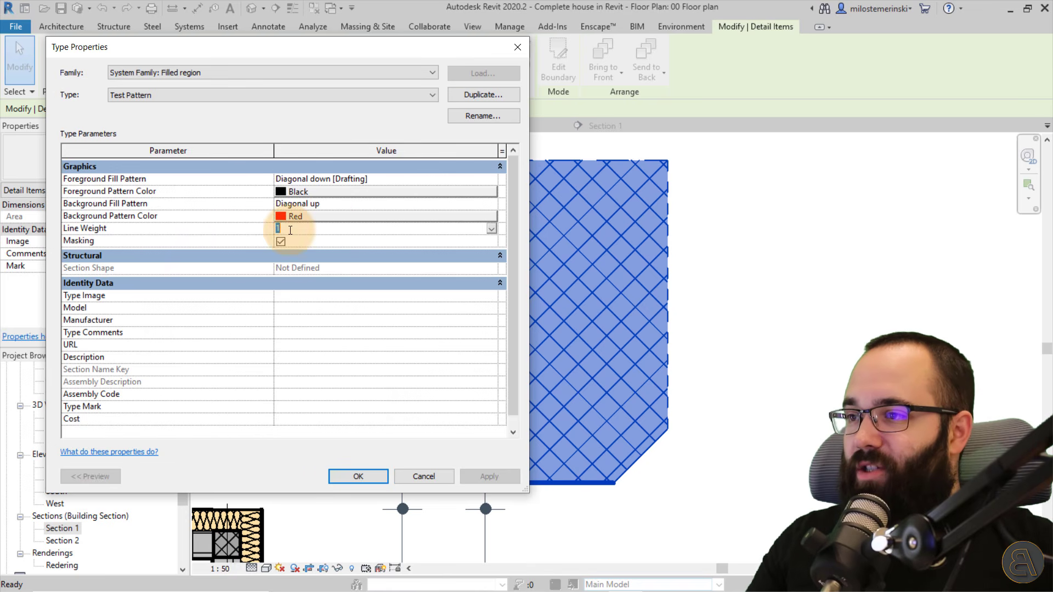
{"action": "left_click", "coordinate": [491, 229]}
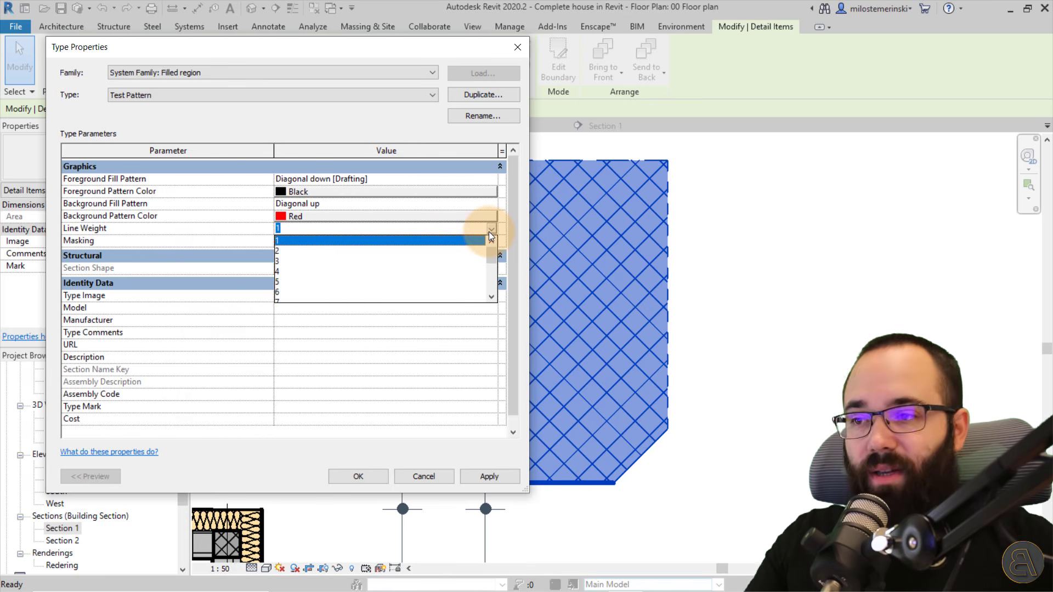
{"action": "left_click", "coordinate": [278, 261]}
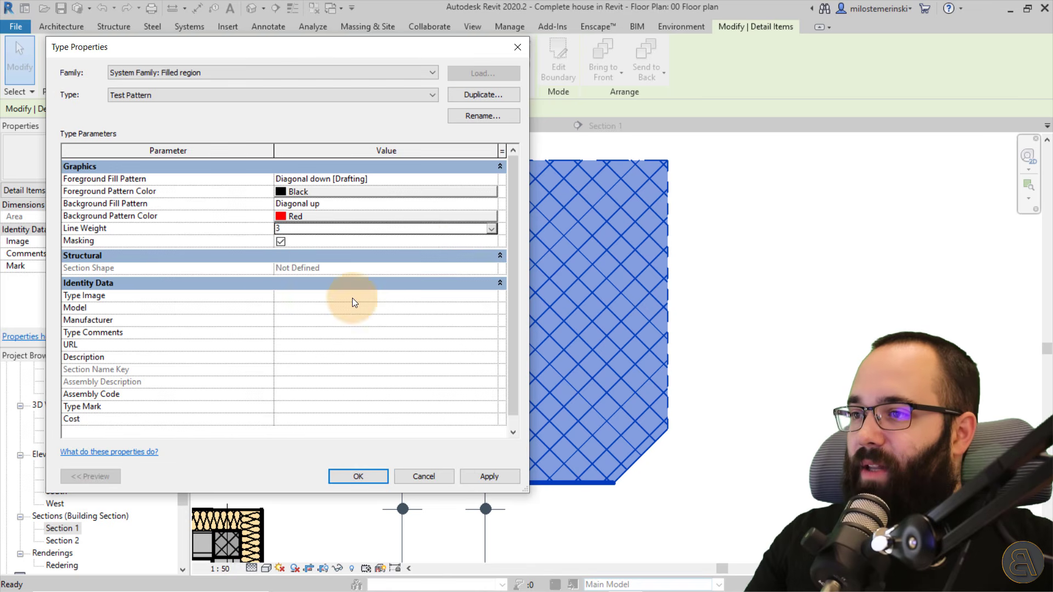
{"action": "left_click", "coordinate": [476, 473]}
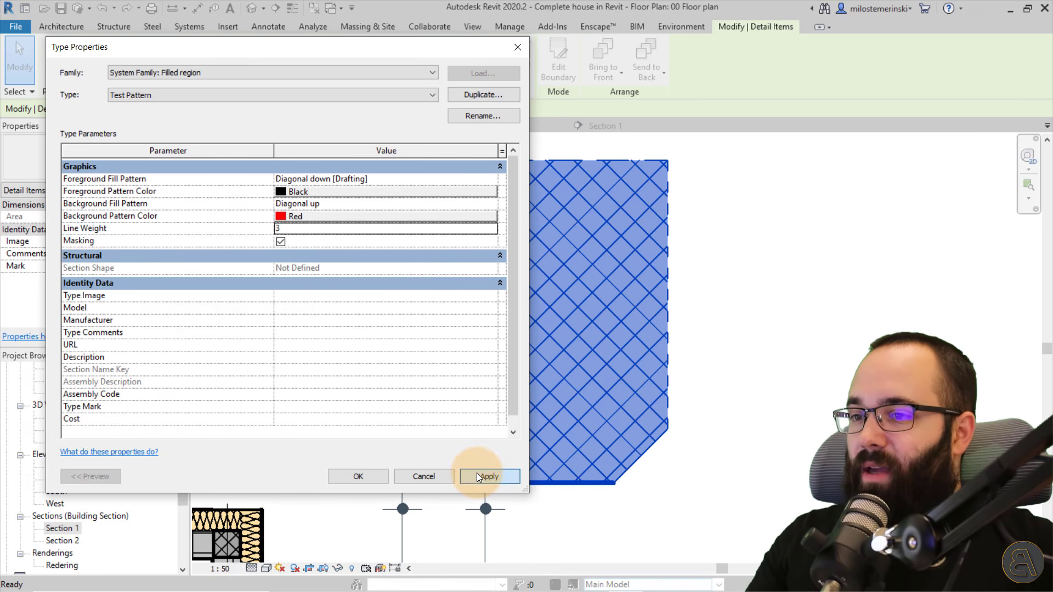
- Raise the Test Pattern type's line weight to 6, accept it and deselect the region
{"action": "left_click", "coordinate": [492, 228]}
{"action": "left_click", "coordinate": [292, 297]}
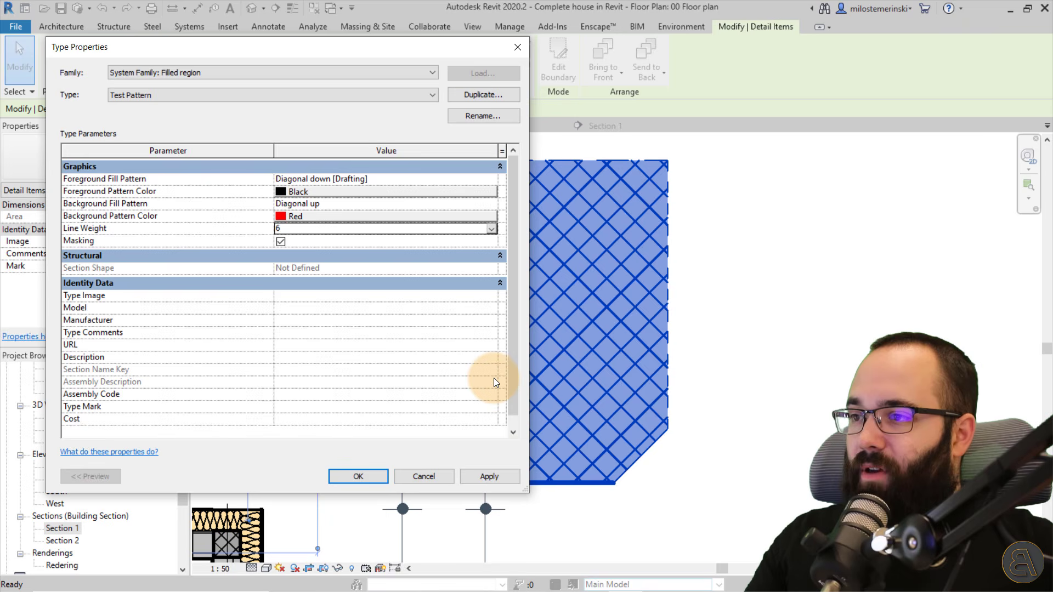
{"action": "left_click", "coordinate": [499, 476]}
{"action": "left_click", "coordinate": [360, 476]}
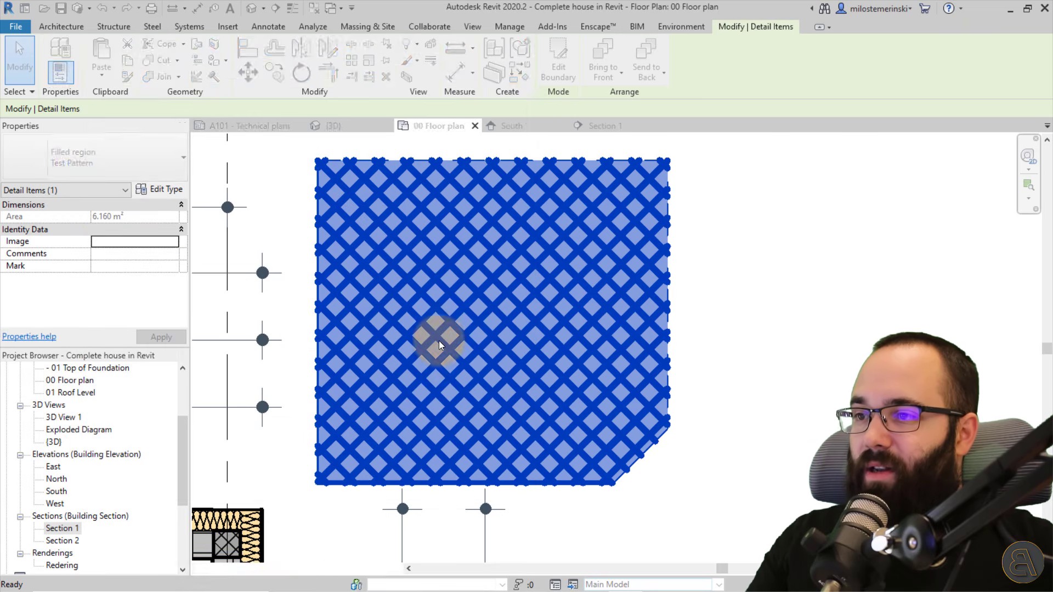
{"action": "left_click", "coordinate": [304, 182]}
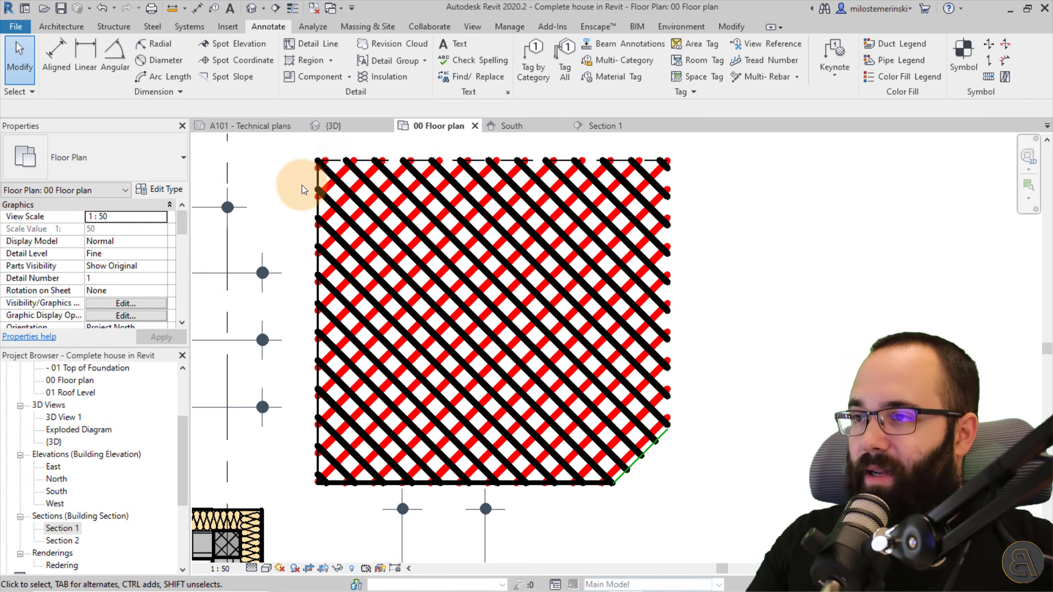
- Set the Test Pattern type's line weight to 1 and apply it
{"action": "left_click", "coordinate": [590, 165]}
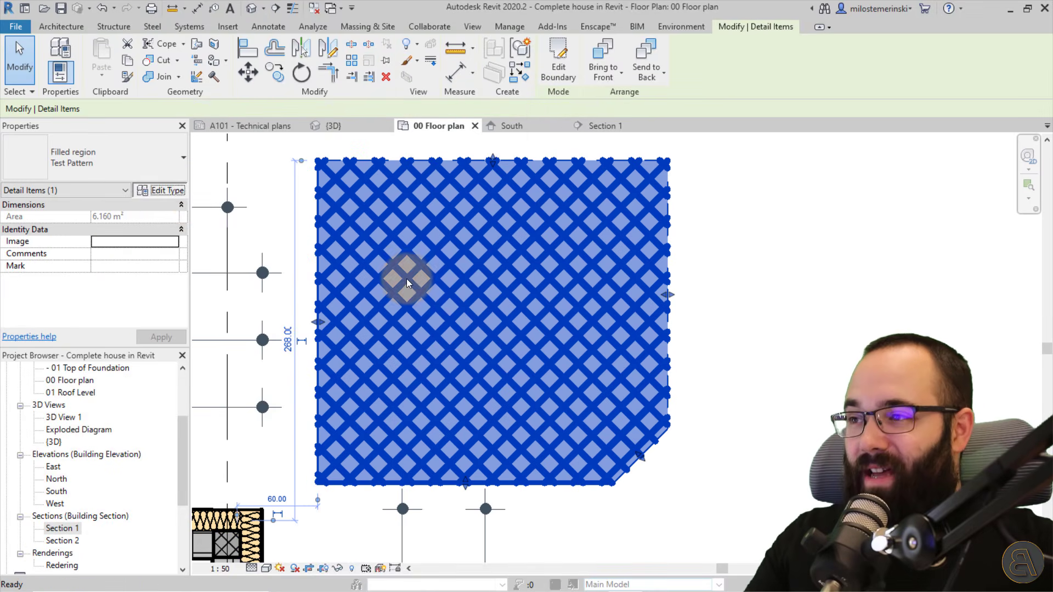
{"action": "left_click", "coordinate": [167, 191]}
{"action": "left_click", "coordinate": [372, 228]}
{"action": "type", "text": "1"}
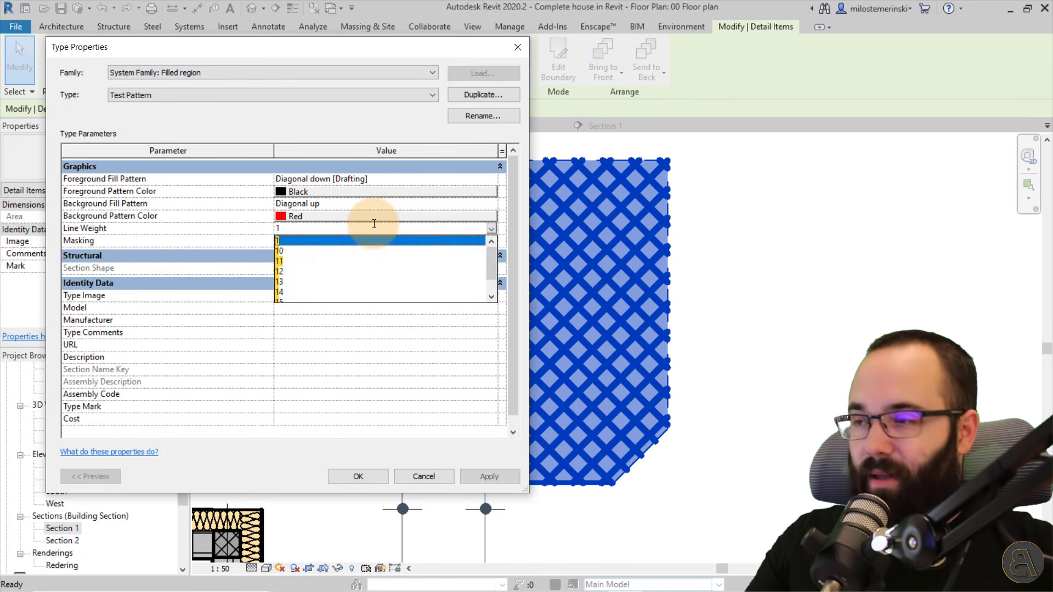
{"action": "key", "text": "Return"}
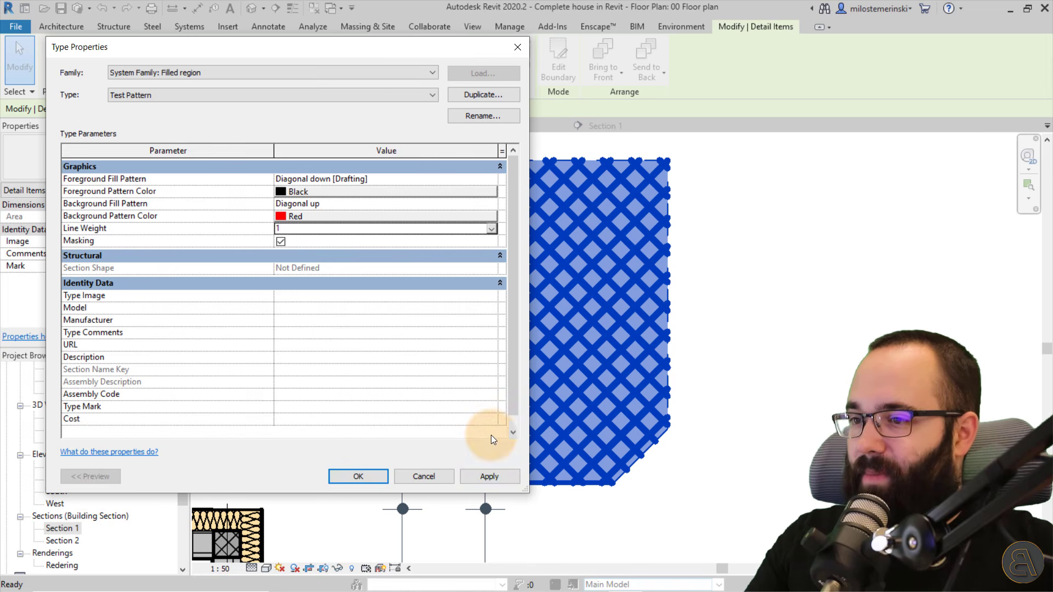
{"action": "left_click", "coordinate": [482, 472]}
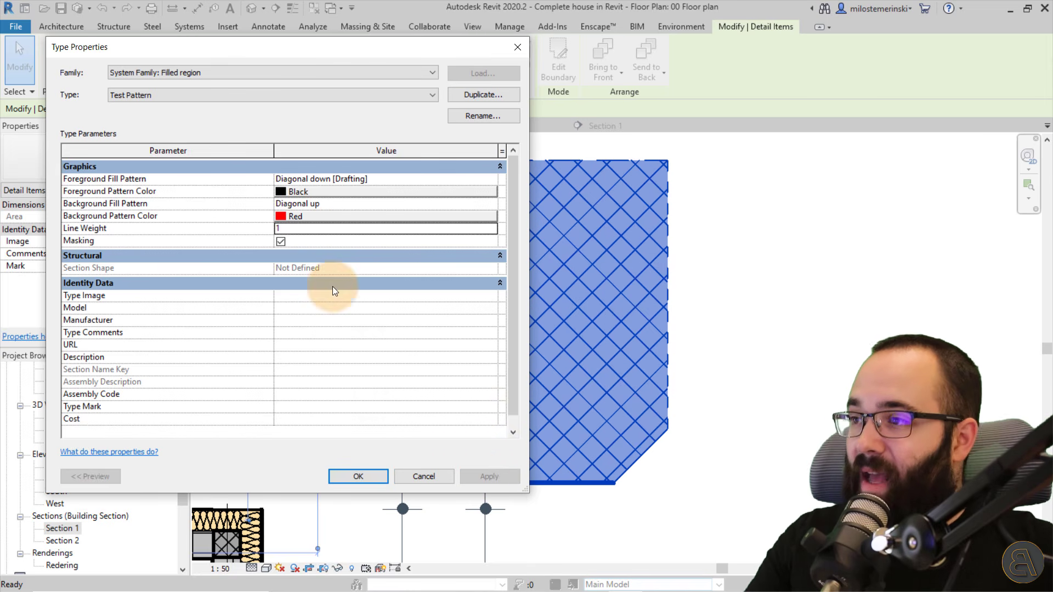
- Turn off masking for the Test Pattern type and deselect the region
{"action": "left_click", "coordinate": [281, 242]}
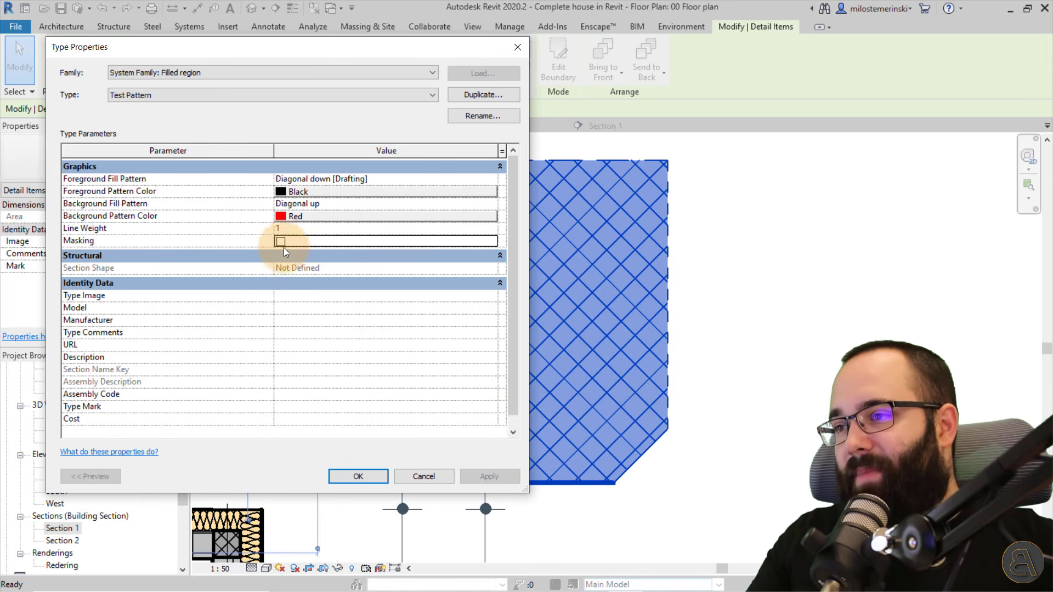
{"action": "left_click", "coordinate": [362, 477]}
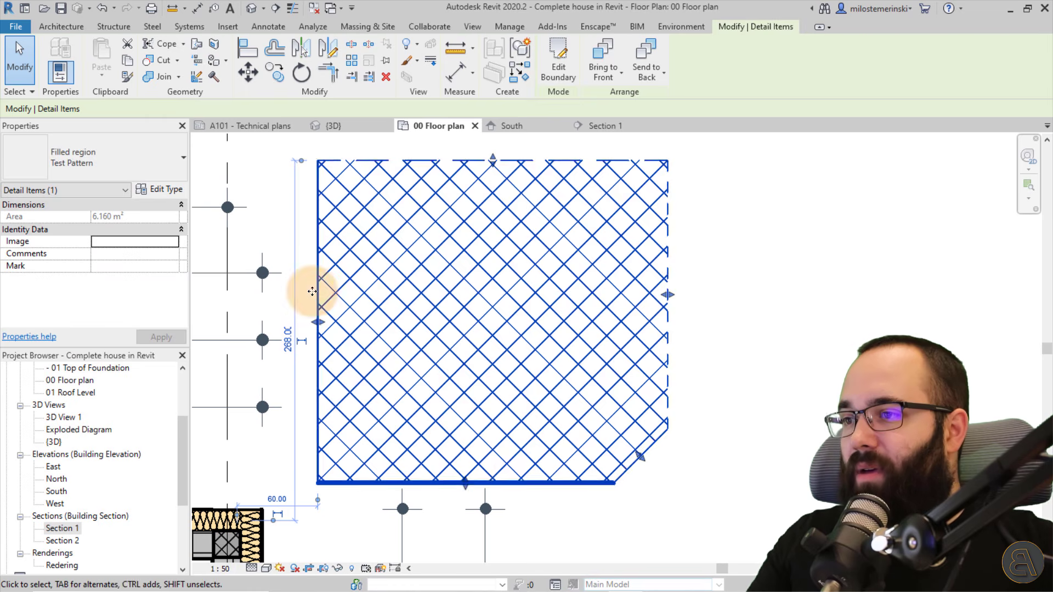
{"action": "left_click", "coordinate": [310, 291]}
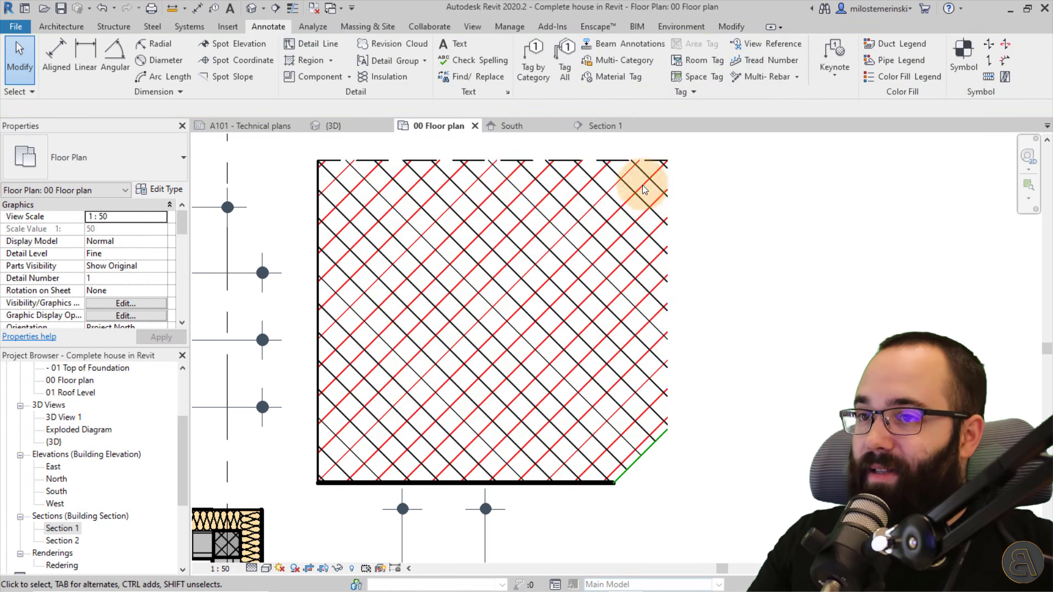
- Move the filled region over the exterior wall and the opening tagged 34, and inspect the overlap up close
{"action": "scroll", "coordinate": [740, 159], "scroll_direction": "down", "scroll_amount": 2}
{"action": "left_click_drag", "start_coordinate": [682, 157], "coordinate": [359, 300]}
{"action": "scroll", "coordinate": [657, 255], "scroll_direction": "up", "scroll_amount": 2}
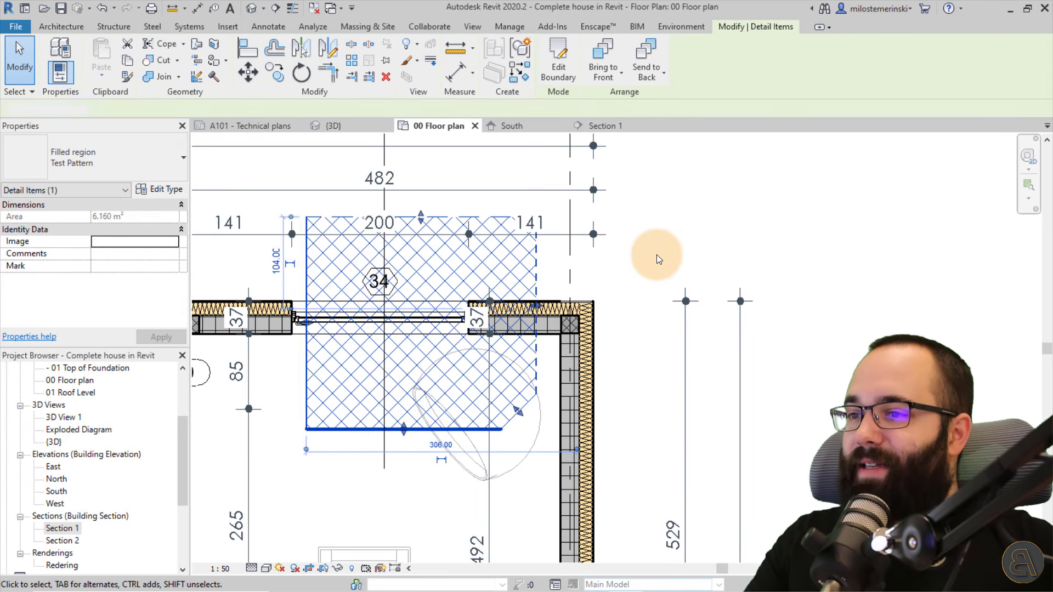
{"action": "left_click", "coordinate": [656, 255]}
{"action": "scroll", "coordinate": [424, 273], "scroll_direction": "up", "scroll_amount": 2}
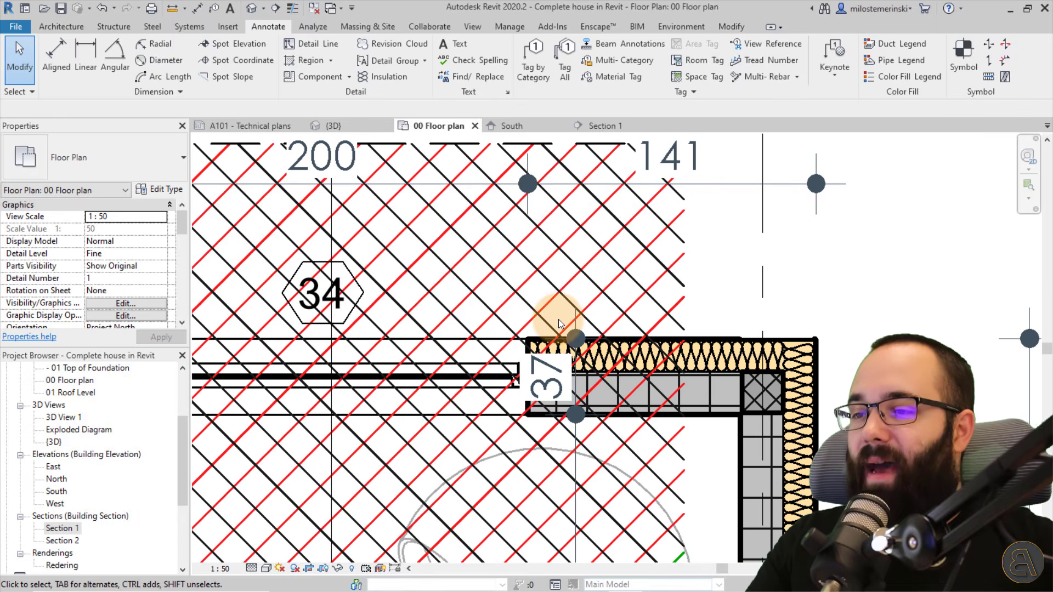
{"action": "scroll", "coordinate": [499, 280], "scroll_direction": "down", "scroll_amount": 2}
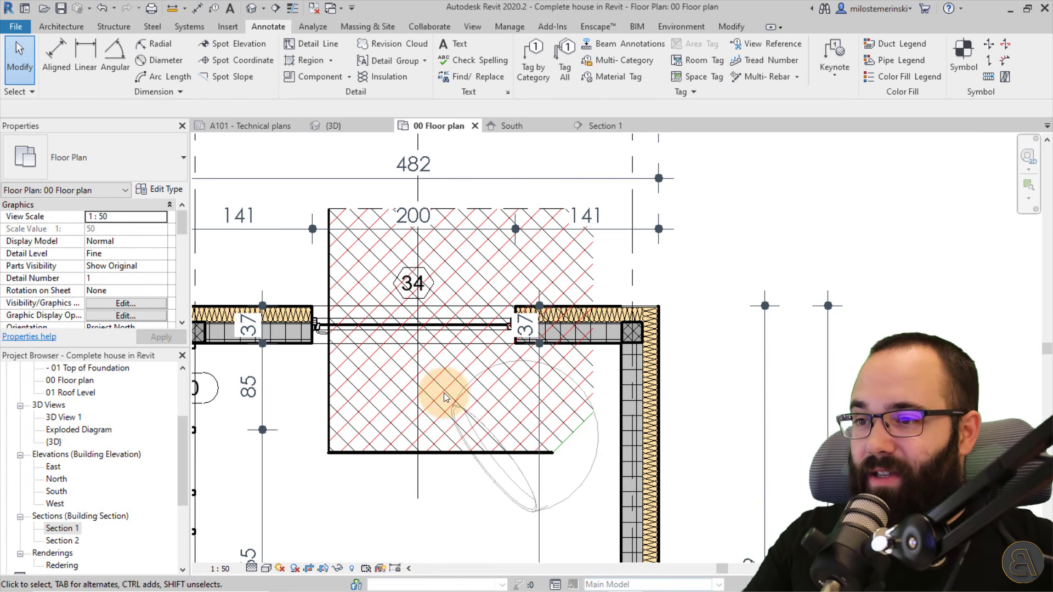
- Turn on masking for the filled region's Test Pattern type, apply it and deselect the region
{"action": "left_click", "coordinate": [462, 213]}
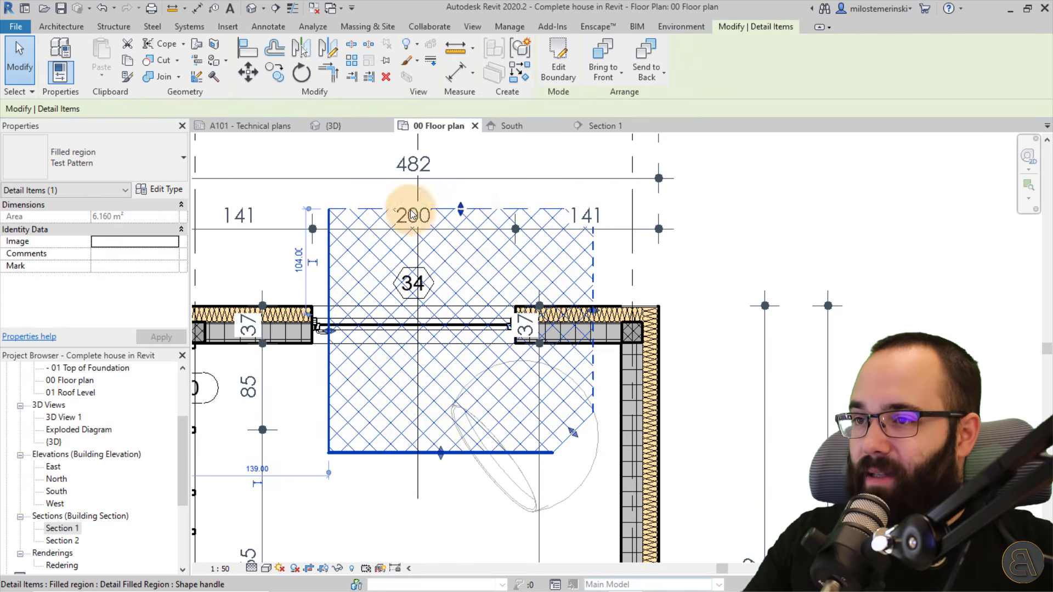
{"action": "left_click", "coordinate": [168, 191]}
{"action": "left_click", "coordinate": [281, 242]}
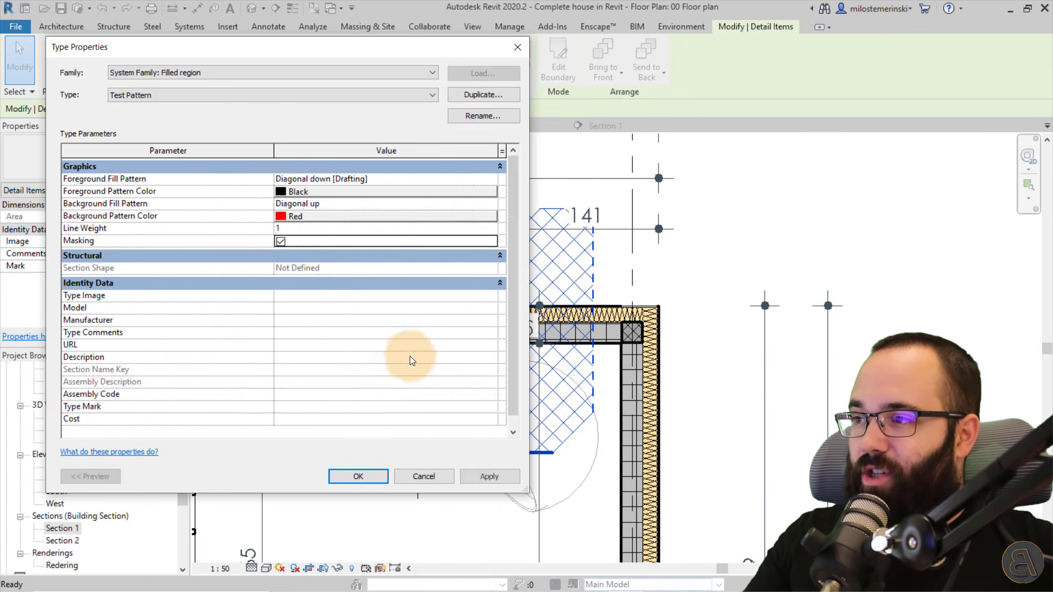
{"action": "left_click", "coordinate": [474, 475]}
{"action": "left_click", "coordinate": [360, 475]}
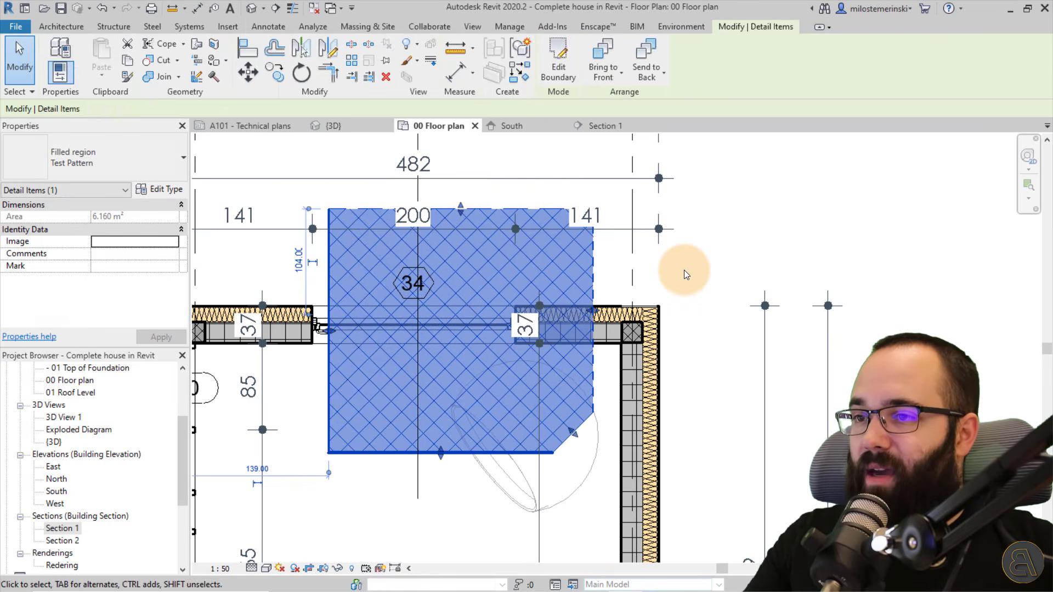
{"action": "left_click", "coordinate": [683, 270]}
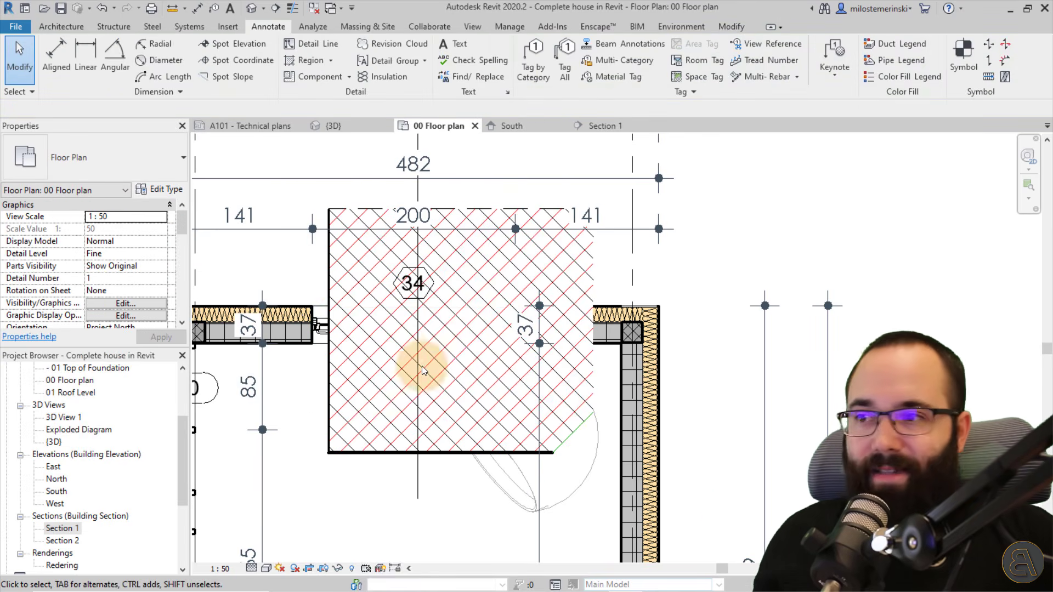
- Move the filled region off the wall into the empty area outside the building, clear of the dimension lines
{"action": "left_click", "coordinate": [231, 229]}
{"action": "left_click_drag", "start_coordinate": [348, 206], "coordinate": [737, 143]}
{"action": "scroll", "coordinate": [703, 233], "scroll_direction": "down", "scroll_amount": 1}
{"action": "middle_click_drag", "start_coordinate": [703, 232], "coordinate": [599, 445]}
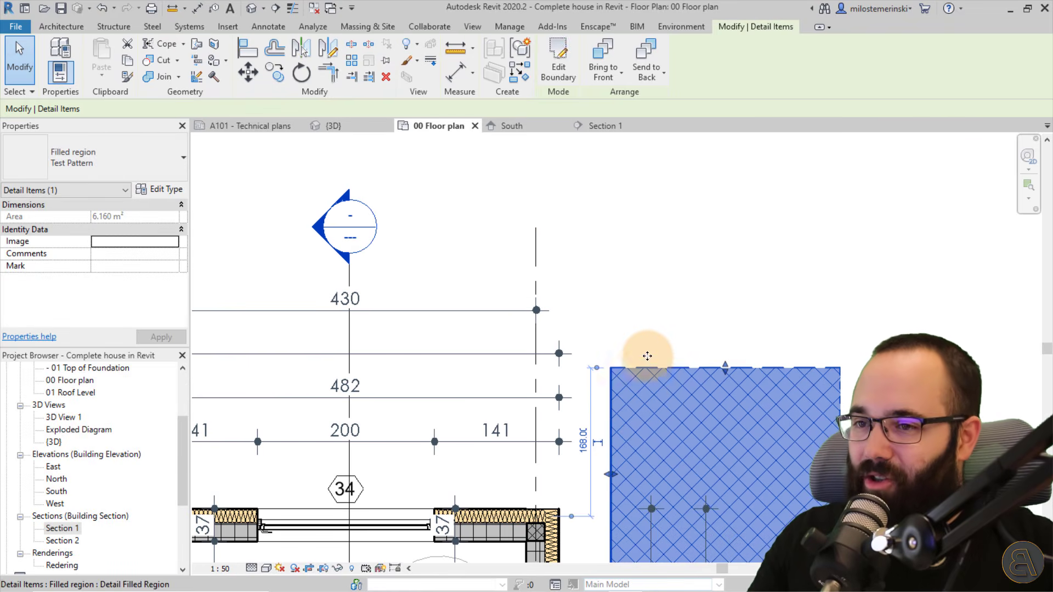
{"action": "left_click_drag", "start_coordinate": [646, 367], "coordinate": [635, 254]}
{"action": "scroll", "coordinate": [735, 348], "scroll_direction": "up", "scroll_amount": 3}
{"action": "mouse_move", "coordinate": [736, 348]}
{"action": "middle_mouse_down"}
{"action": "mouse_move", "coordinate": [658, 318]}
{"action": "mouse_move", "coordinate": [581, 339]}
{"action": "middle_mouse_up"}
- Open the foreground fill pattern choices of the Test Pattern type and compare the Drafting and Model pattern types
{"action": "left_click", "coordinate": [161, 189]}
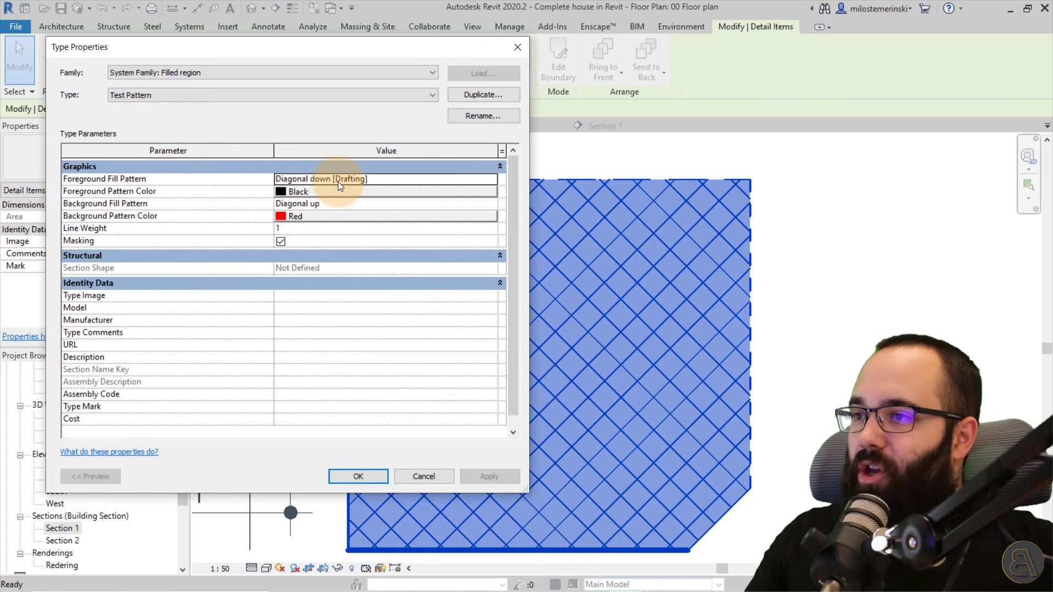
{"action": "left_click", "coordinate": [430, 183]}
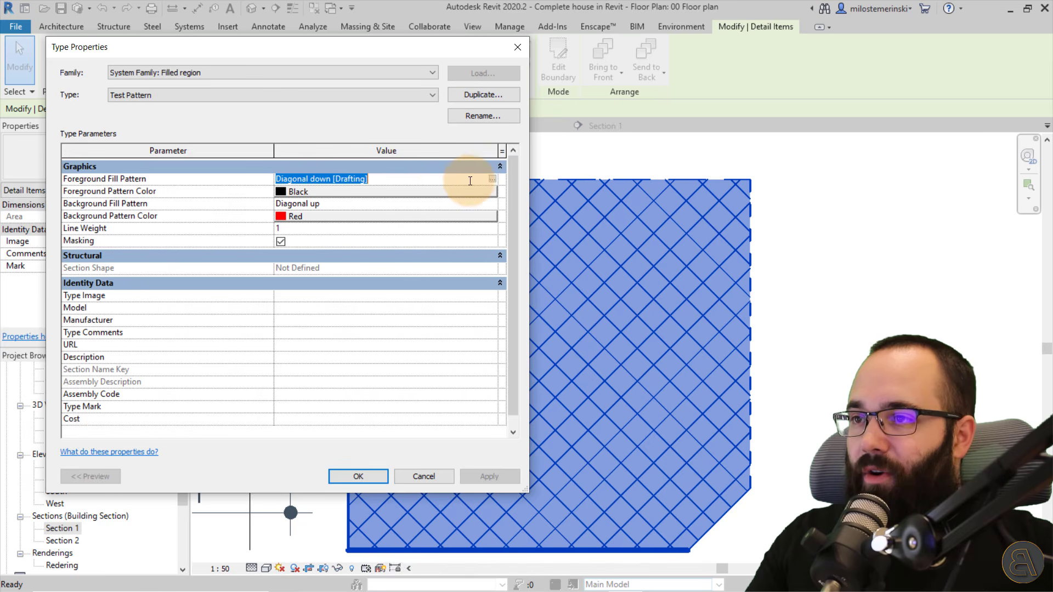
{"action": "left_click", "coordinate": [490, 178]}
{"action": "left_click_drag", "start_coordinate": [453, 147], "coordinate": [420, 141]}
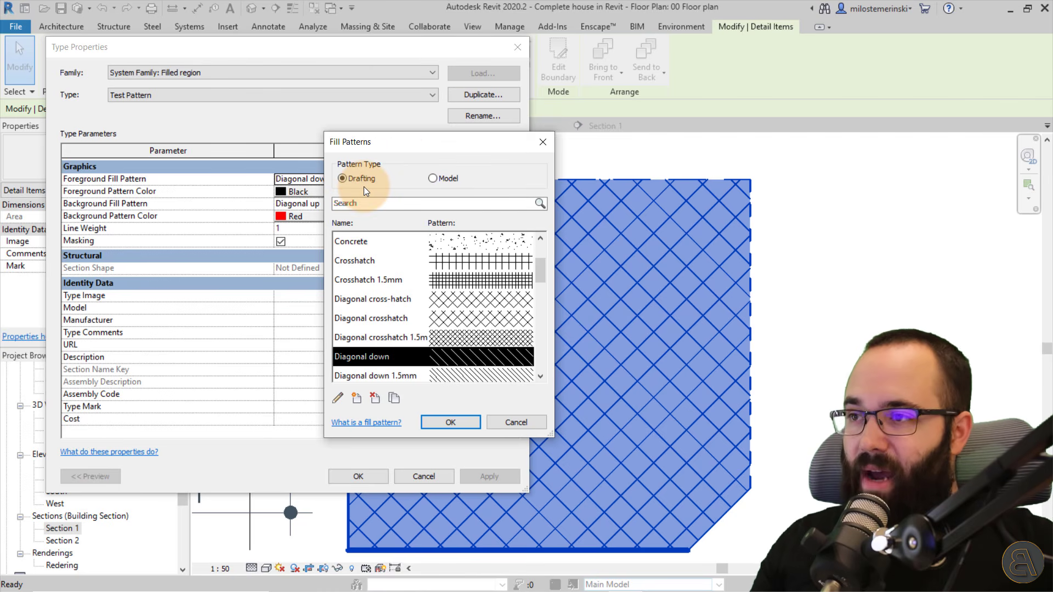
{"action": "left_click", "coordinate": [433, 178]}
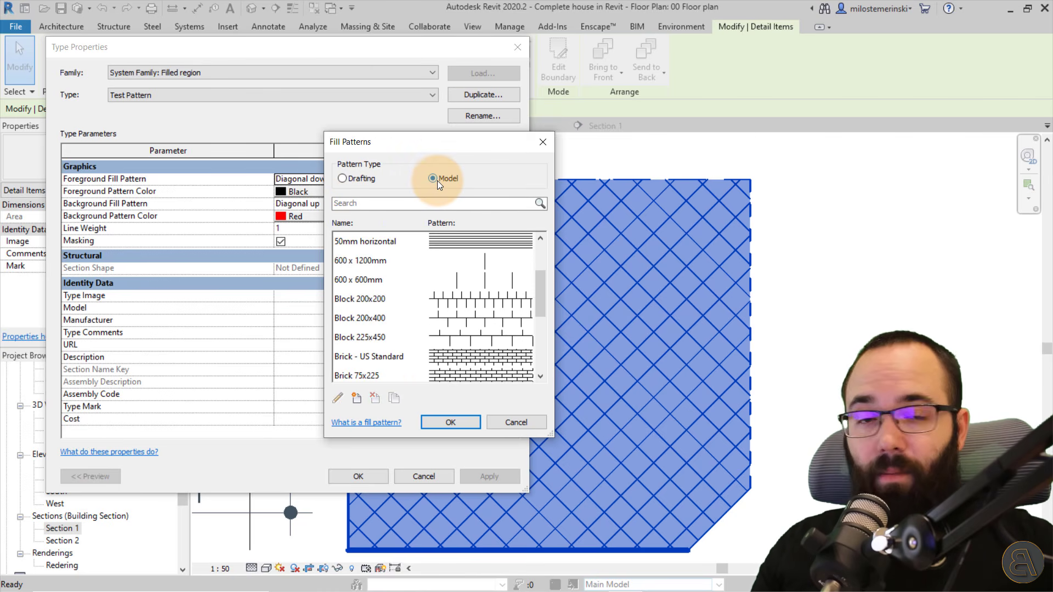
{"action": "left_click", "coordinate": [358, 179]}
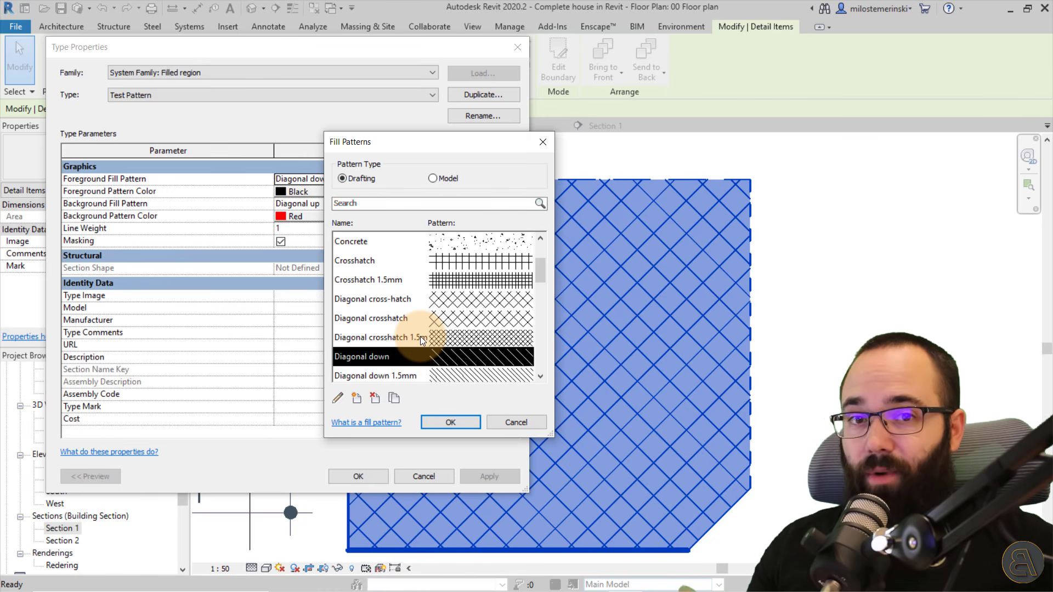
- Look through the full list of Drafting fill patterns for the Test Pattern type's foreground
{"action": "scroll", "coordinate": [438, 328], "scroll_direction": "down", "scroll_amount": 2}
{"action": "scroll", "coordinate": [438, 328], "scroll_direction": "down", "scroll_amount": 5}
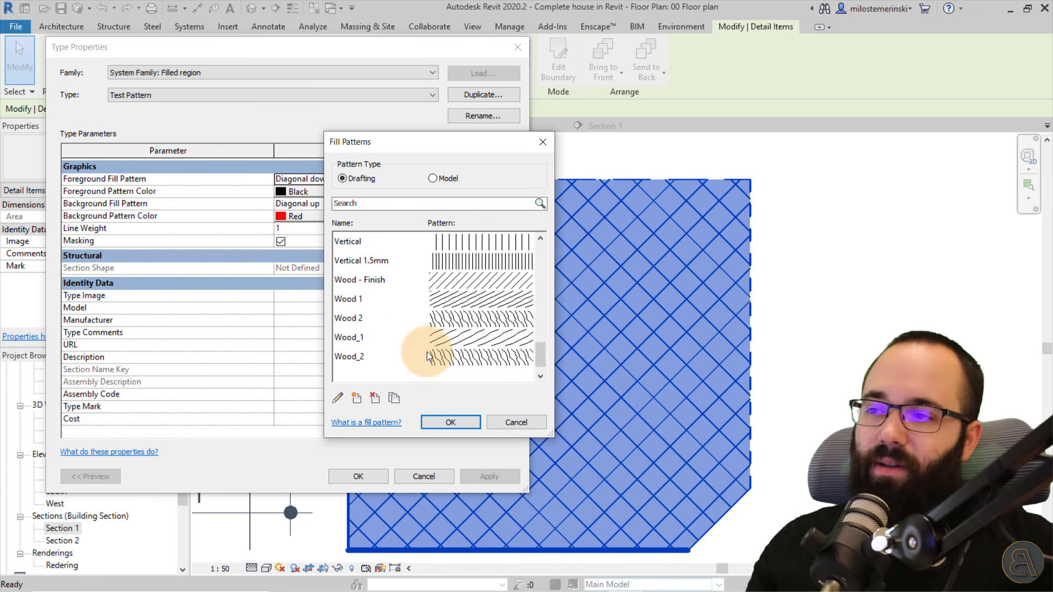
{"action": "scroll", "coordinate": [417, 321], "scroll_direction": "up", "scroll_amount": 4}
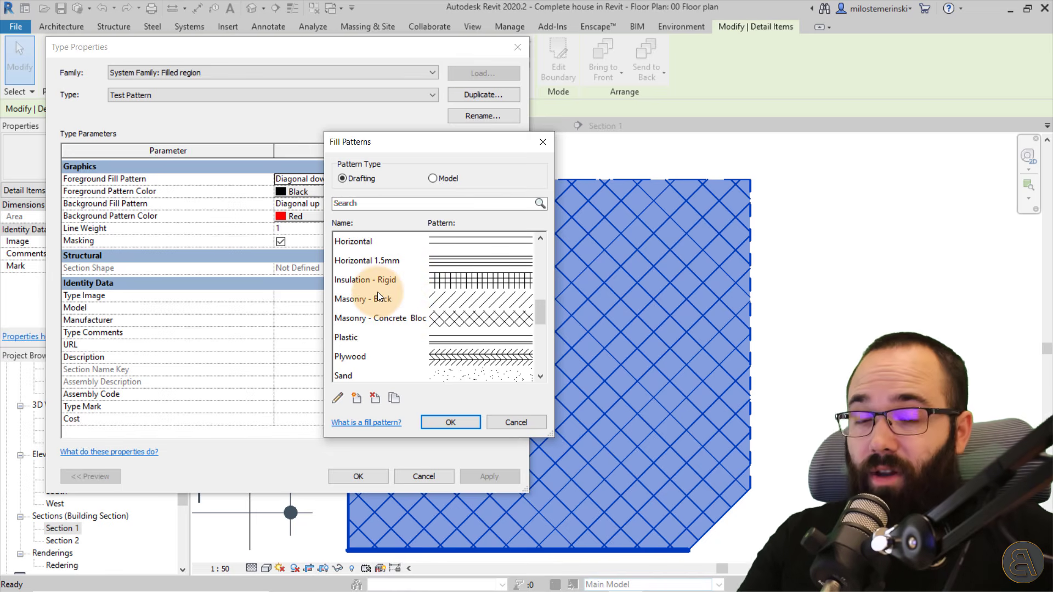
{"action": "scroll", "coordinate": [377, 292], "scroll_direction": "up", "scroll_amount": 5}
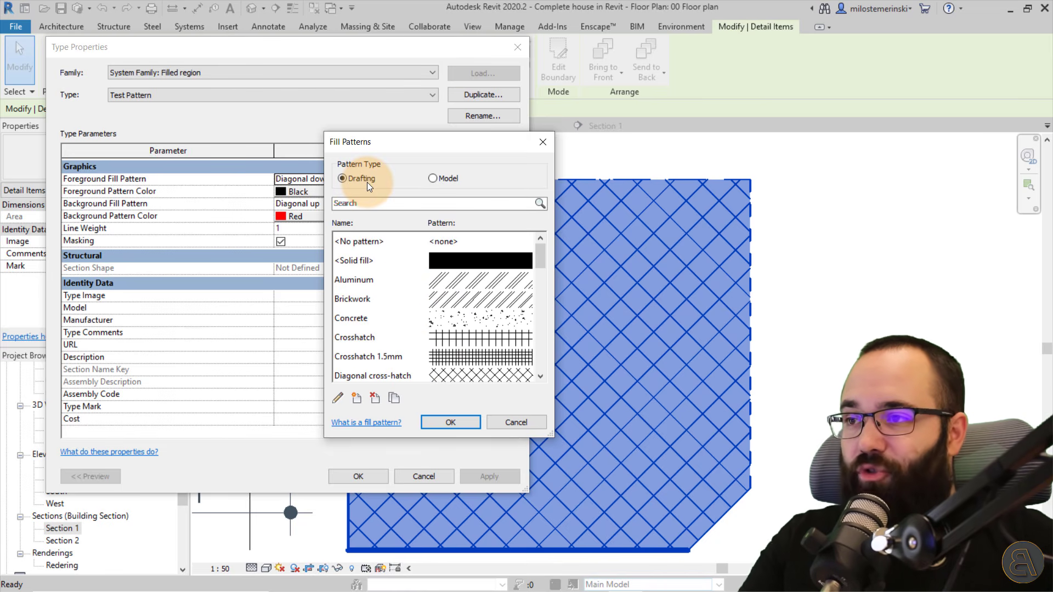
- Look through the Model fill patterns, such as the block, brick and wood ones, and compare them with the Drafting patterns
{"action": "left_click", "coordinate": [433, 180]}
{"action": "scroll", "coordinate": [474, 301], "scroll_direction": "down", "scroll_amount": 2}
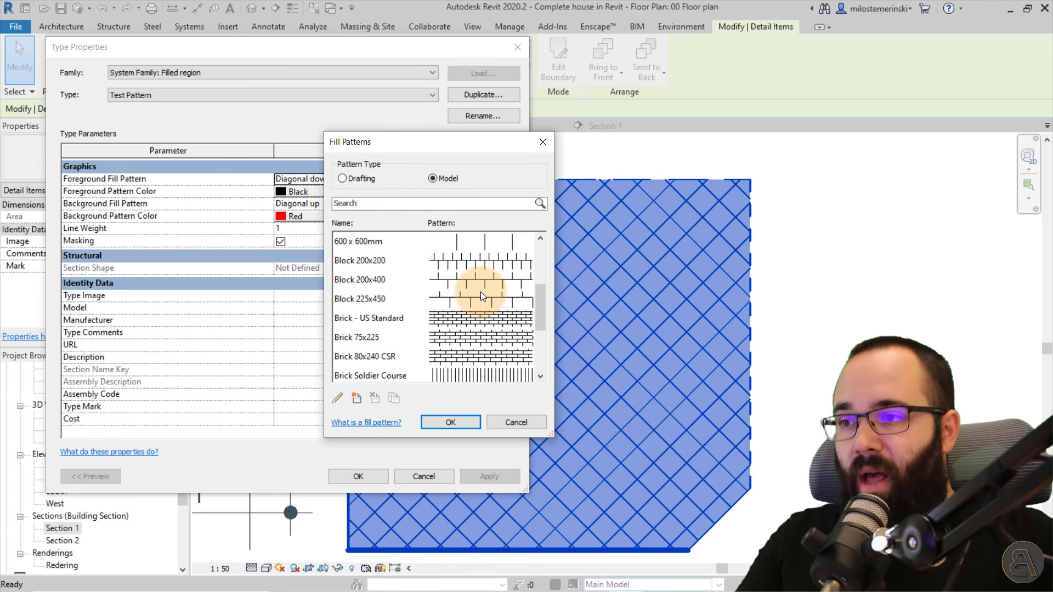
{"action": "scroll", "coordinate": [446, 319], "scroll_direction": "up", "scroll_amount": 1}
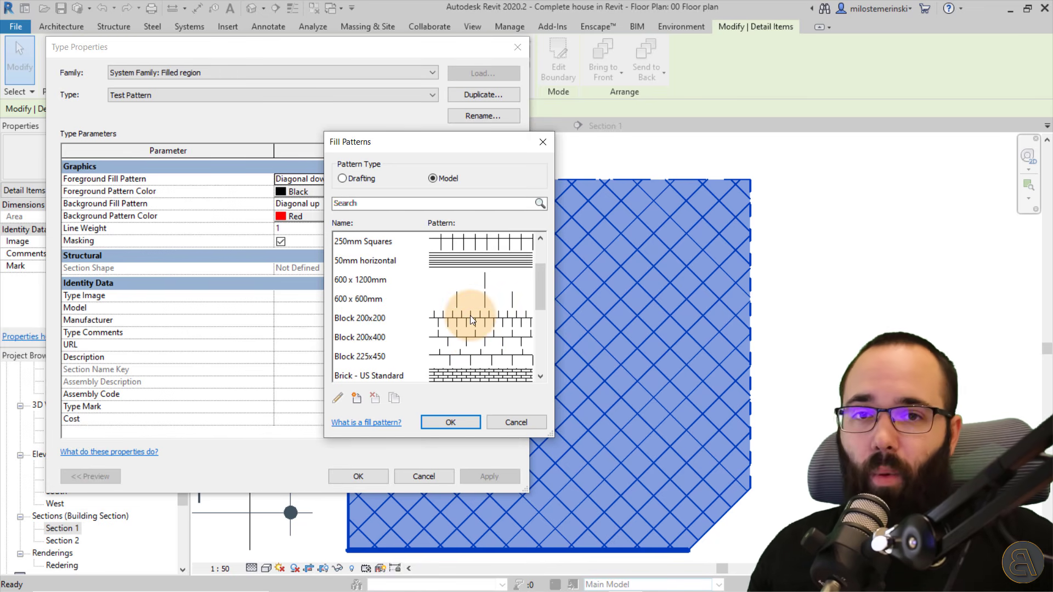
{"action": "scroll", "coordinate": [469, 315], "scroll_direction": "down", "scroll_amount": 2}
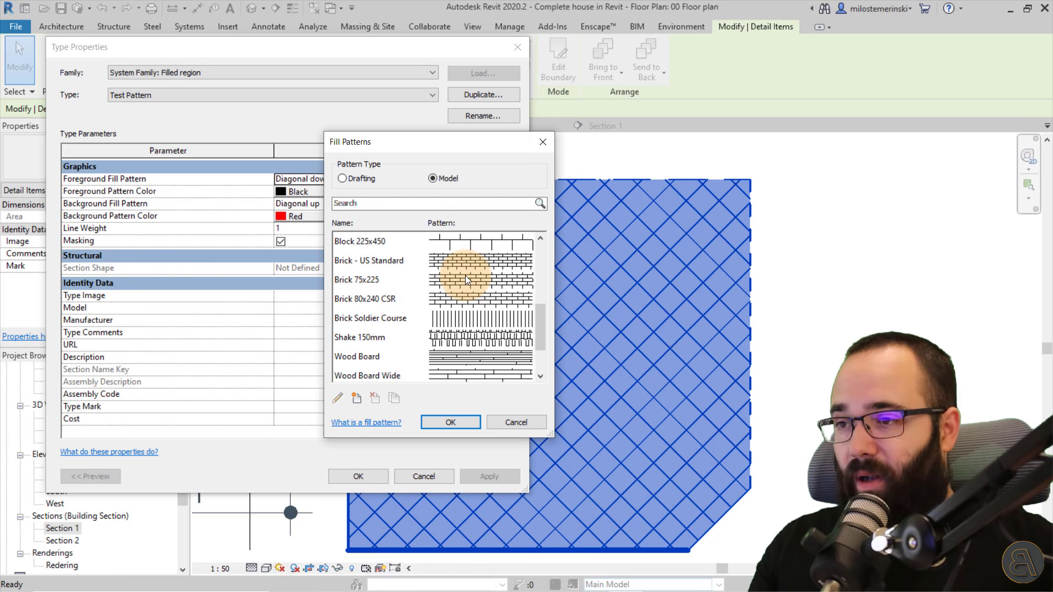
{"action": "scroll", "coordinate": [403, 313], "scroll_direction": "down", "scroll_amount": 1}
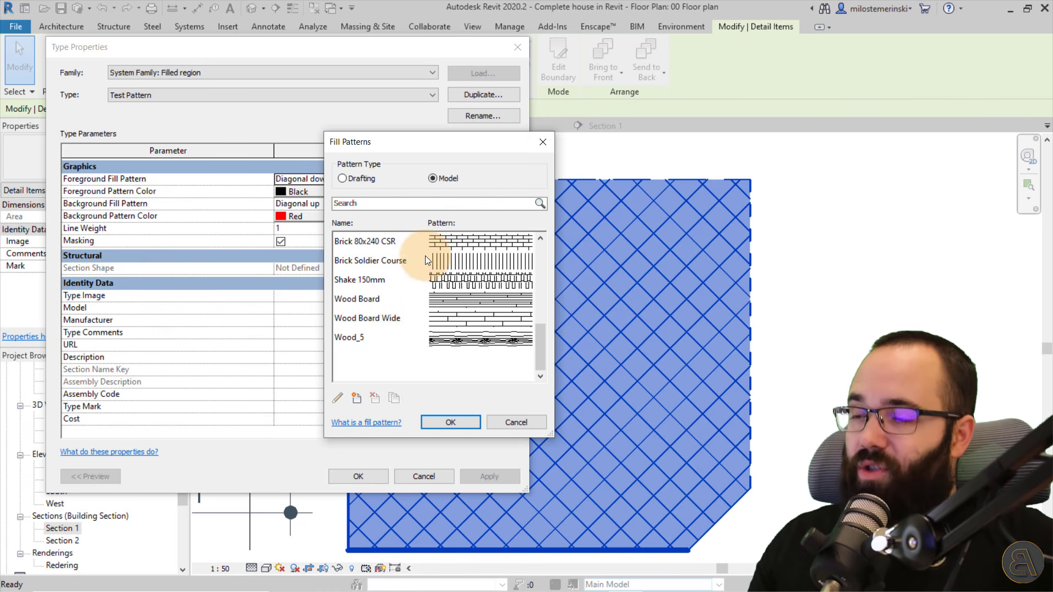
{"action": "left_click", "coordinate": [364, 180]}
{"action": "left_click", "coordinate": [446, 179]}
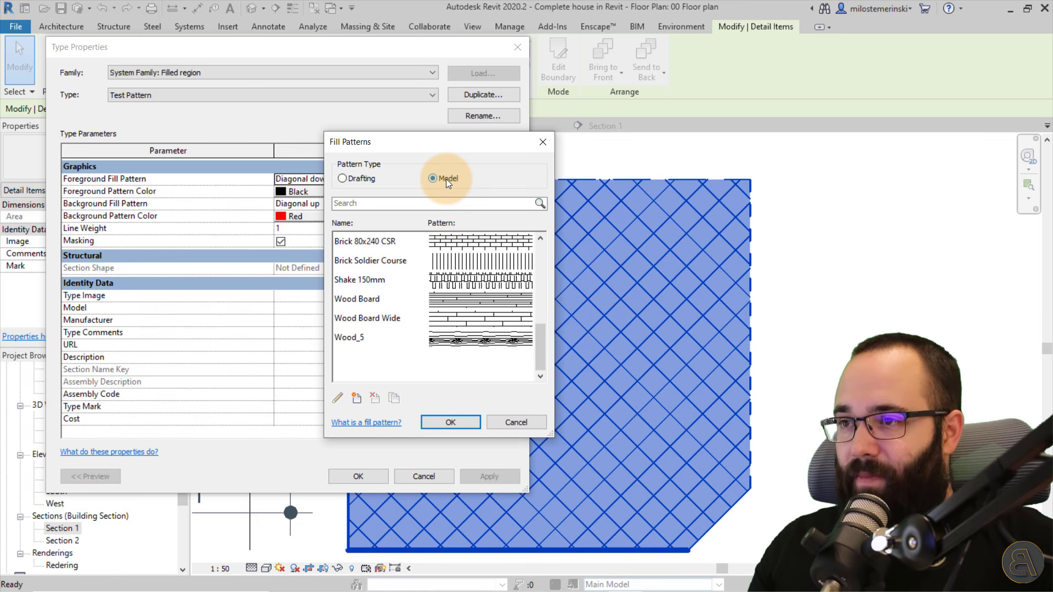
{"action": "left_click", "coordinate": [373, 179]}
{"action": "left_click", "coordinate": [445, 180]}
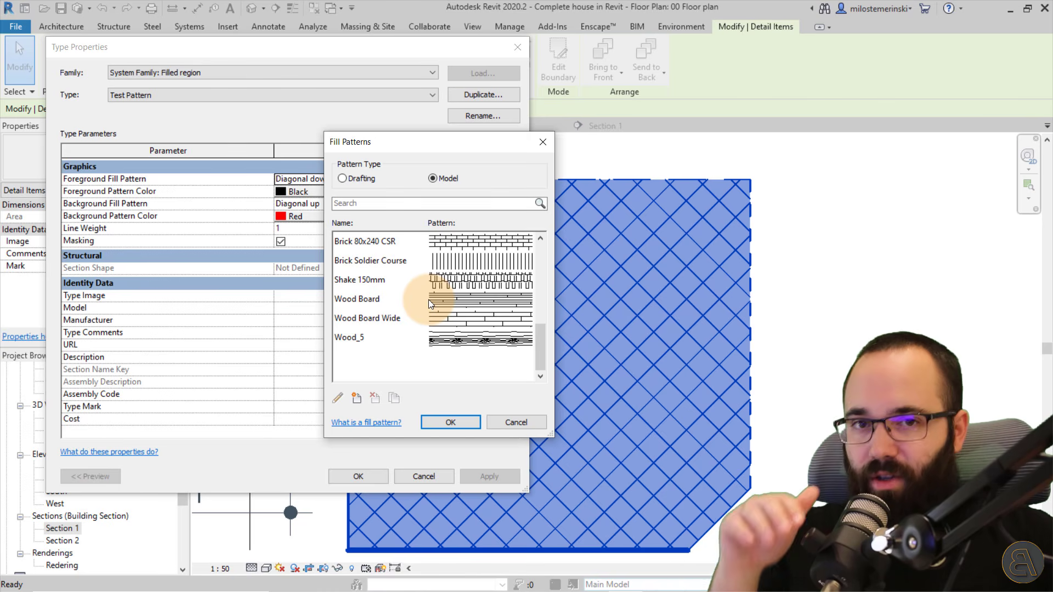
{"action": "scroll", "coordinate": [450, 288], "scroll_direction": "up", "scroll_amount": 1}
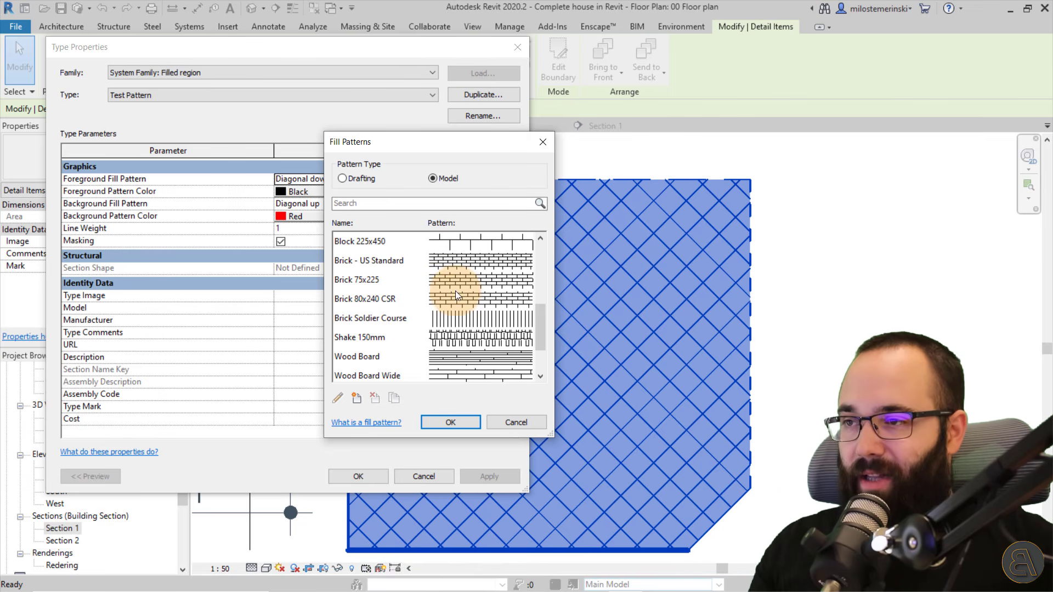
{"action": "left_click", "coordinate": [343, 178]}
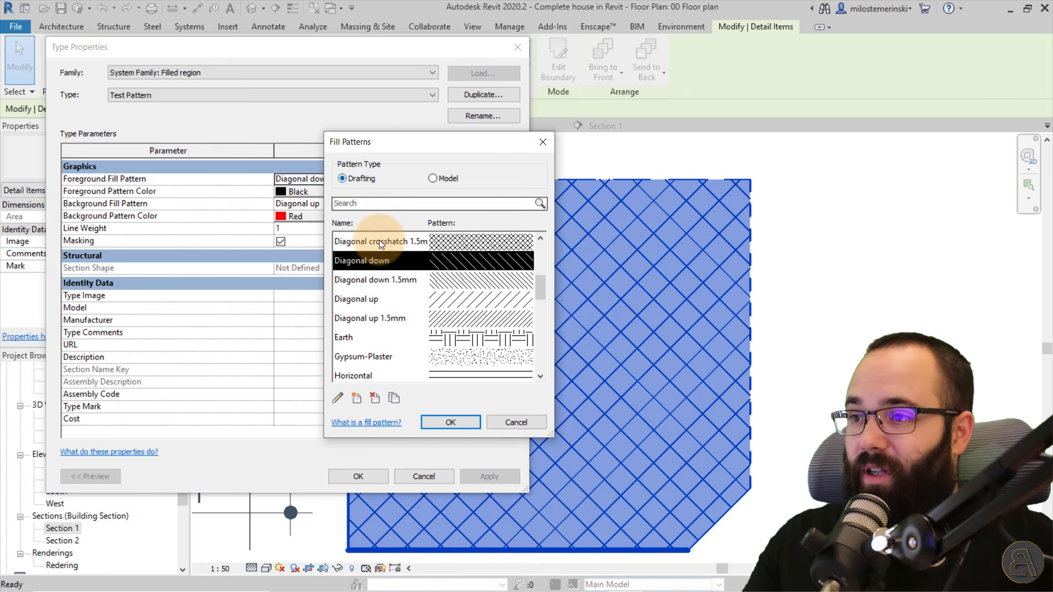
- Set the Test Pattern type's foreground fill pattern to the Model pattern 100mm horizontal, apply it and deselect the region
{"action": "left_click", "coordinate": [433, 178]}
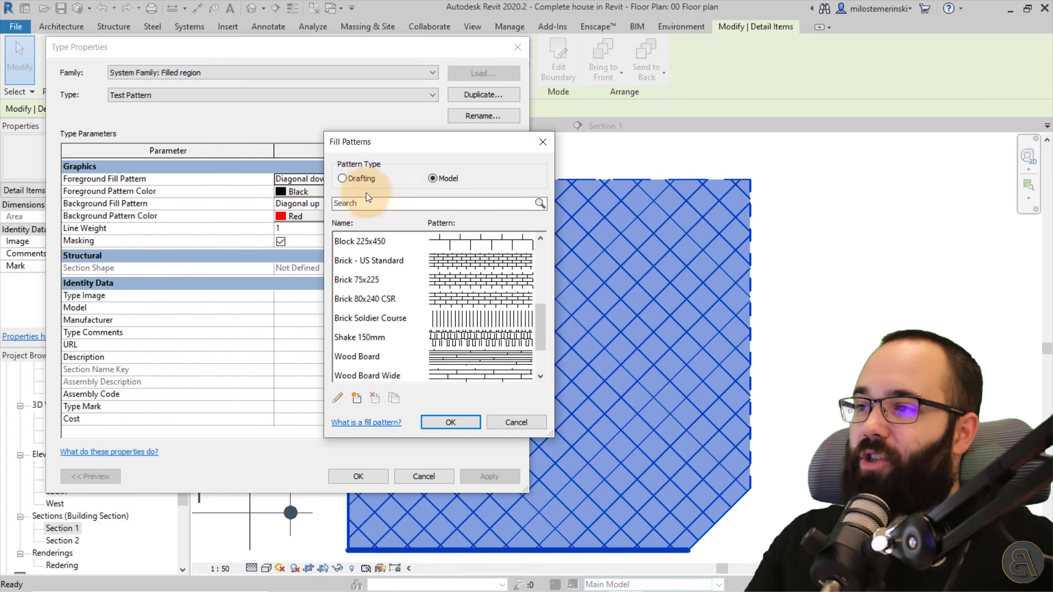
{"action": "scroll", "coordinate": [463, 275], "scroll_direction": "up", "scroll_amount": 1}
{"action": "scroll", "coordinate": [466, 285], "scroll_direction": "up", "scroll_amount": 2}
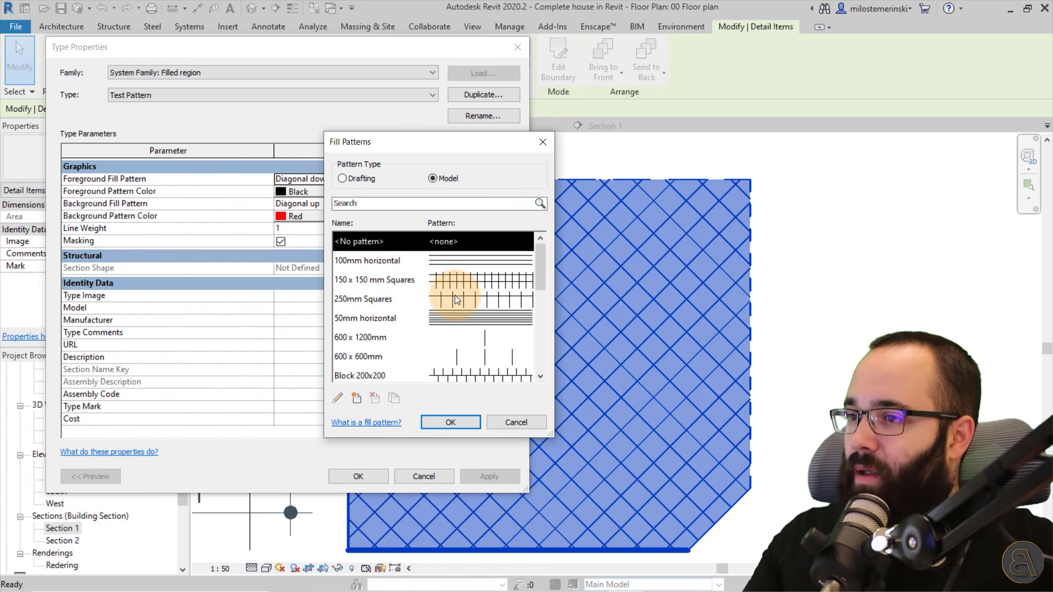
{"action": "left_click", "coordinate": [413, 264]}
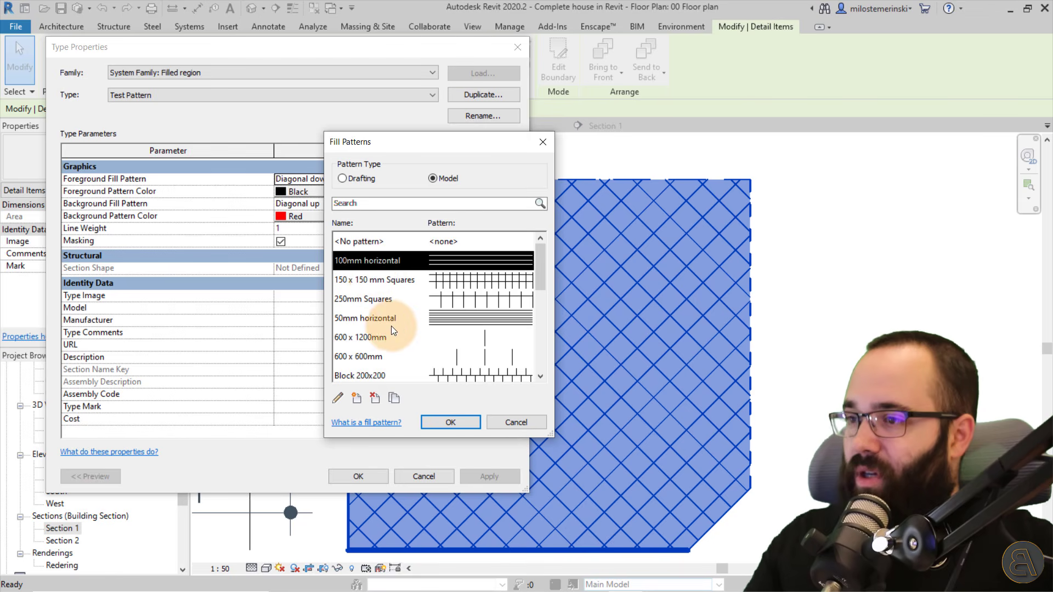
{"action": "scroll", "coordinate": [391, 318], "scroll_direction": "down", "scroll_amount": 5}
{"action": "scroll", "coordinate": [390, 313], "scroll_direction": "up", "scroll_amount": 5}
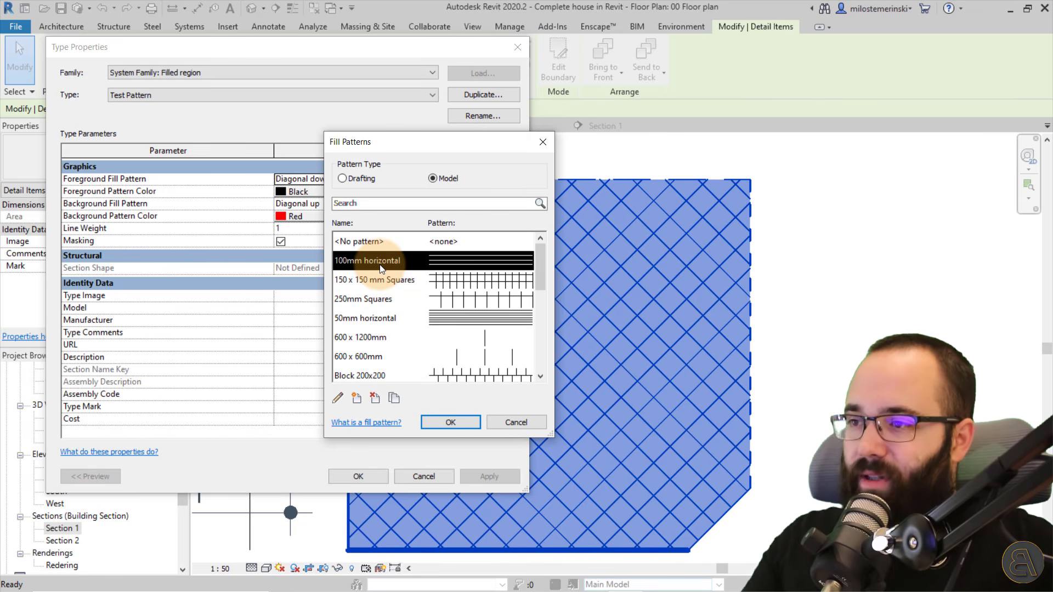
{"action": "left_click", "coordinate": [437, 423]}
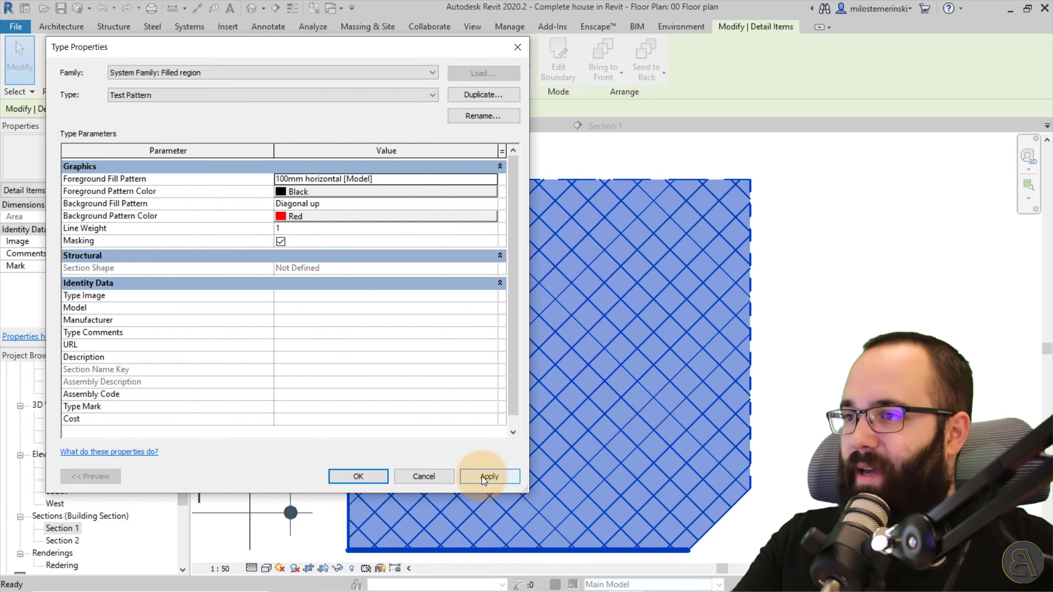
{"action": "left_click", "coordinate": [483, 476]}
{"action": "left_click", "coordinate": [361, 474]}
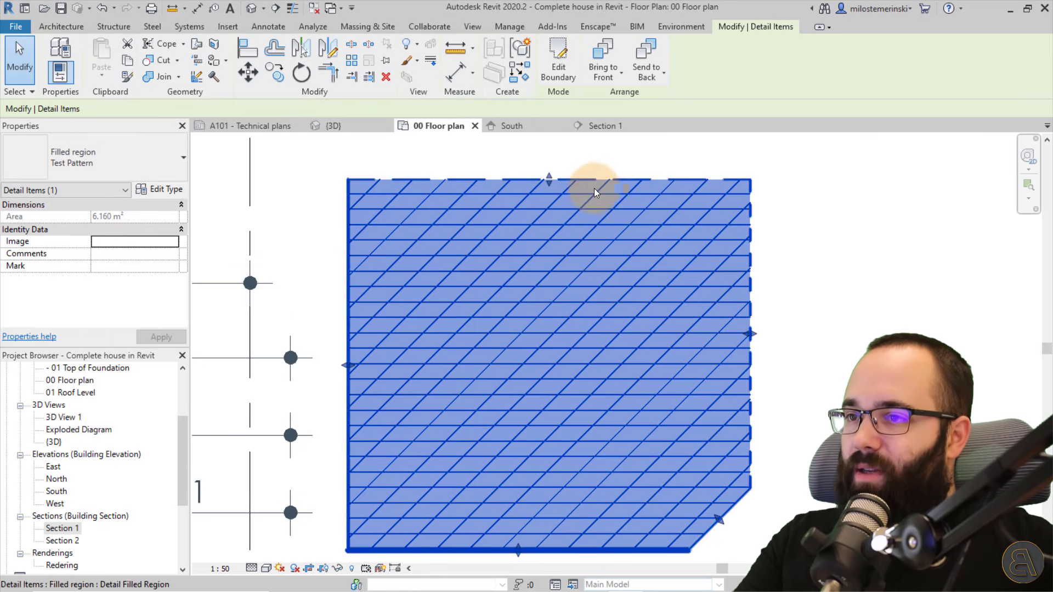
{"action": "left_click", "coordinate": [477, 162]}
{"action": "middle_click_drag", "start_coordinate": [513, 267], "coordinate": [483, 262]}
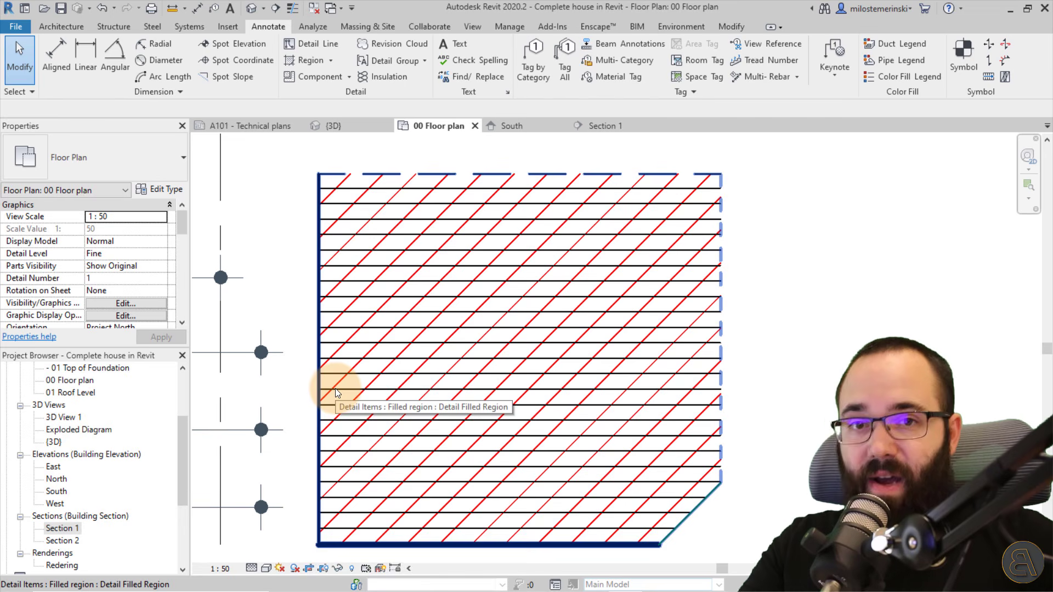
- Compare the region's two fill patterns at view scales 1:20 and 1:100, leaving the floor plan at 1:100
{"action": "key", "text": "Escape"}
{"action": "left_click", "coordinate": [219, 569]}
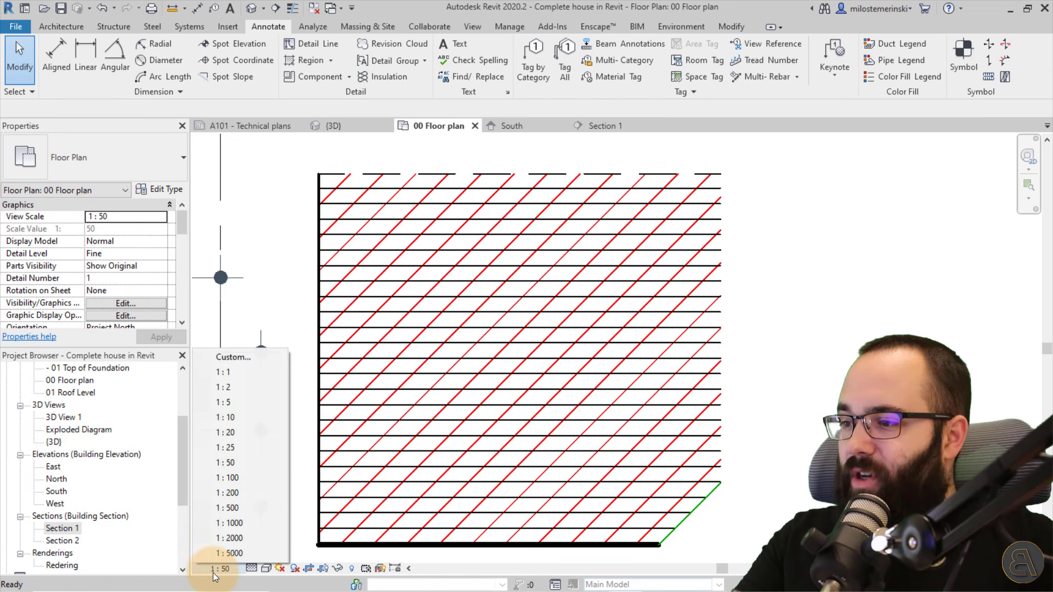
{"action": "left_click", "coordinate": [238, 432]}
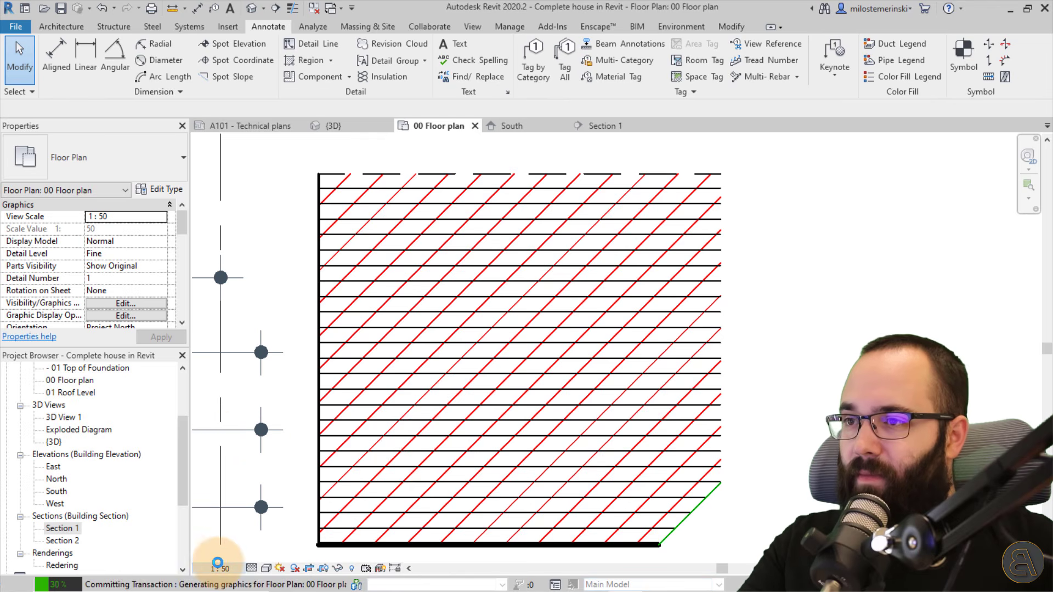
{"action": "left_click", "coordinate": [497, 197]}
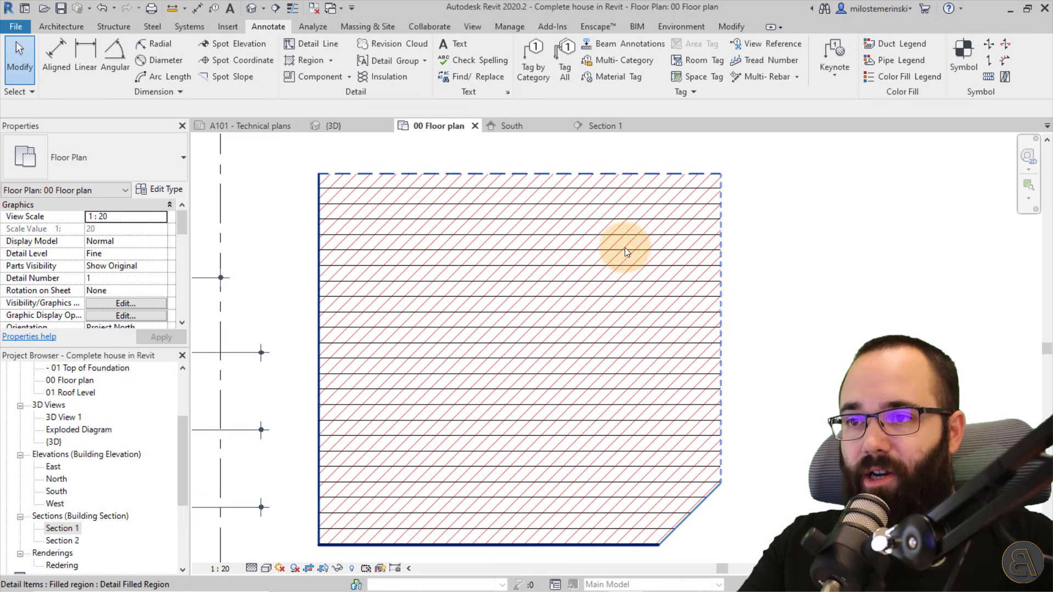
{"action": "key", "text": "Escape"}
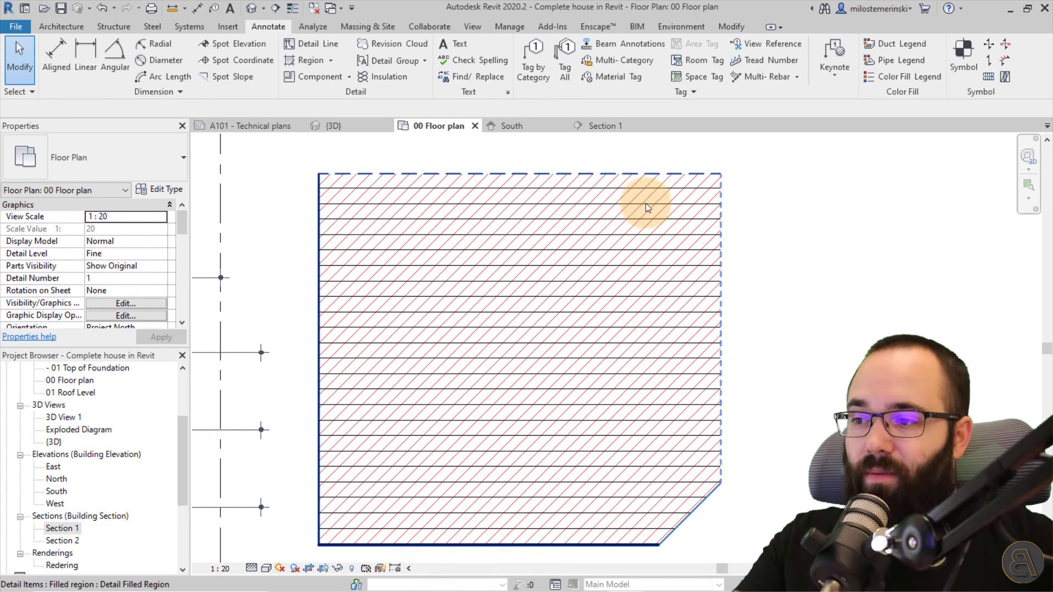
{"action": "left_click", "coordinate": [220, 569]}
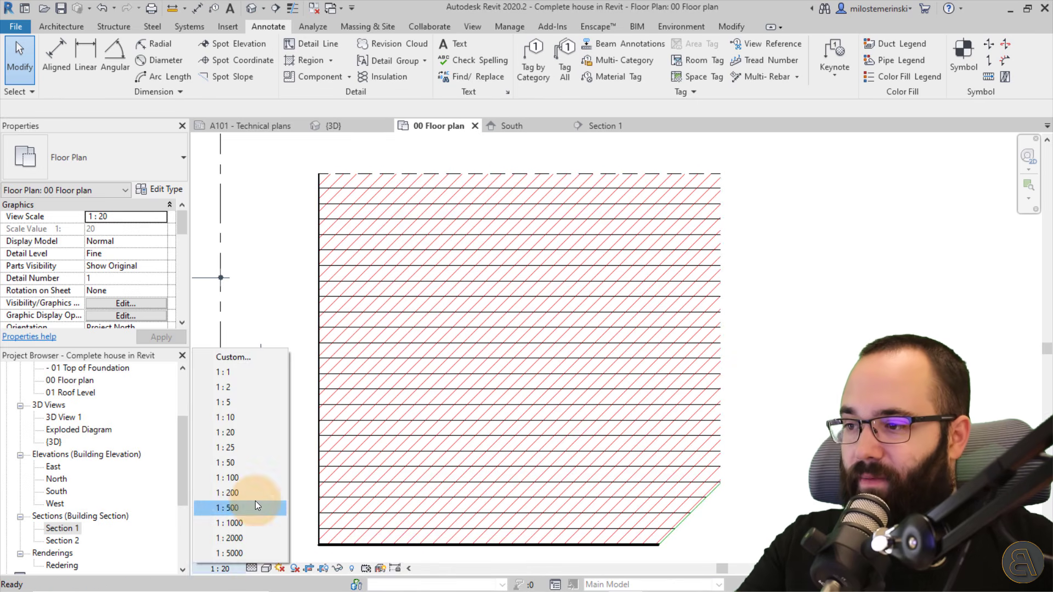
{"action": "left_click", "coordinate": [245, 480]}
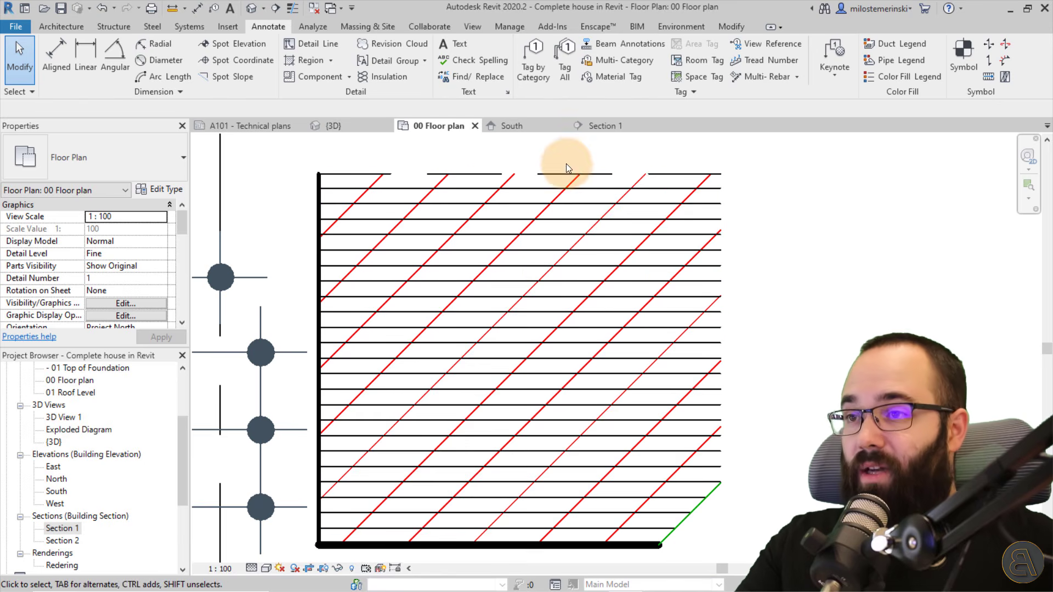
- Review the filled region's Test Pattern type properties, including the masking option, and keep the region selected
{"action": "left_click", "coordinate": [529, 179]}
{"action": "left_click", "coordinate": [158, 187]}
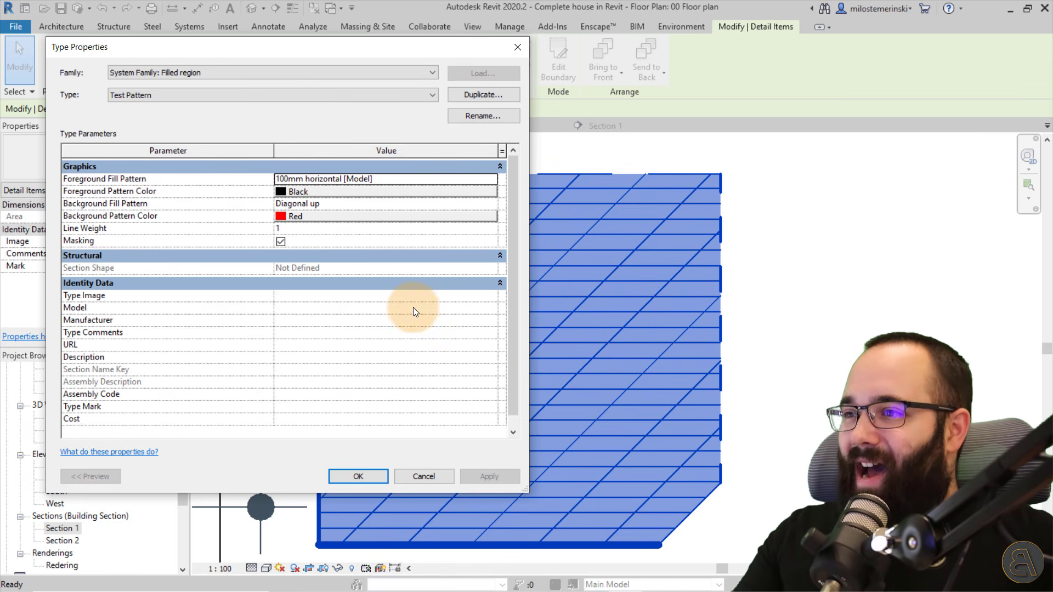
{"action": "key", "text": "Return"}
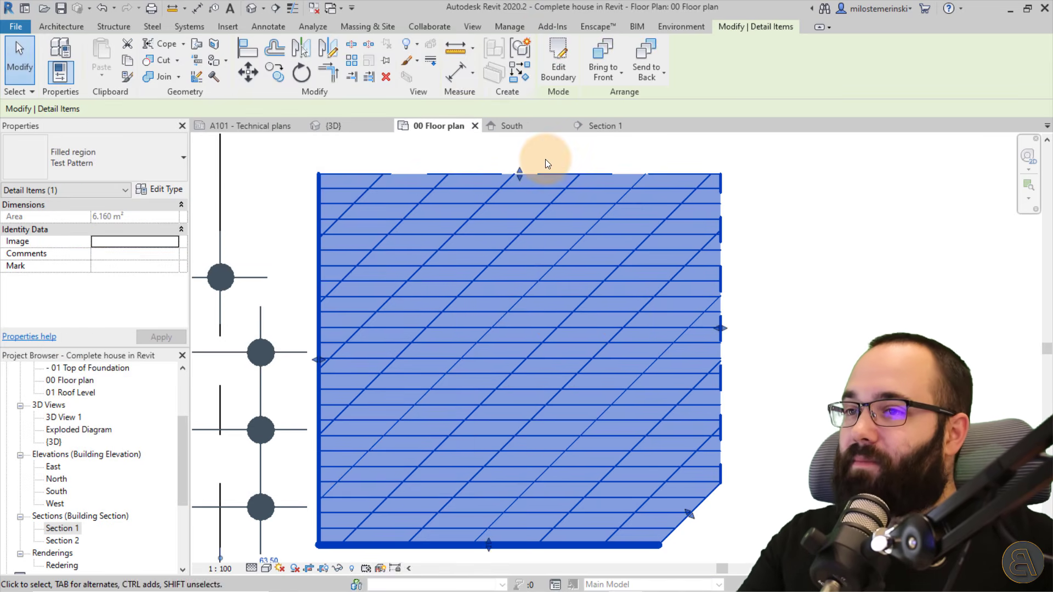
{"action": "left_click", "coordinate": [545, 159]}
{"action": "scroll", "coordinate": [710, 162], "scroll_direction": "down", "scroll_amount": 2}
{"action": "scroll", "coordinate": [748, 175], "scroll_direction": "down", "scroll_amount": 1}
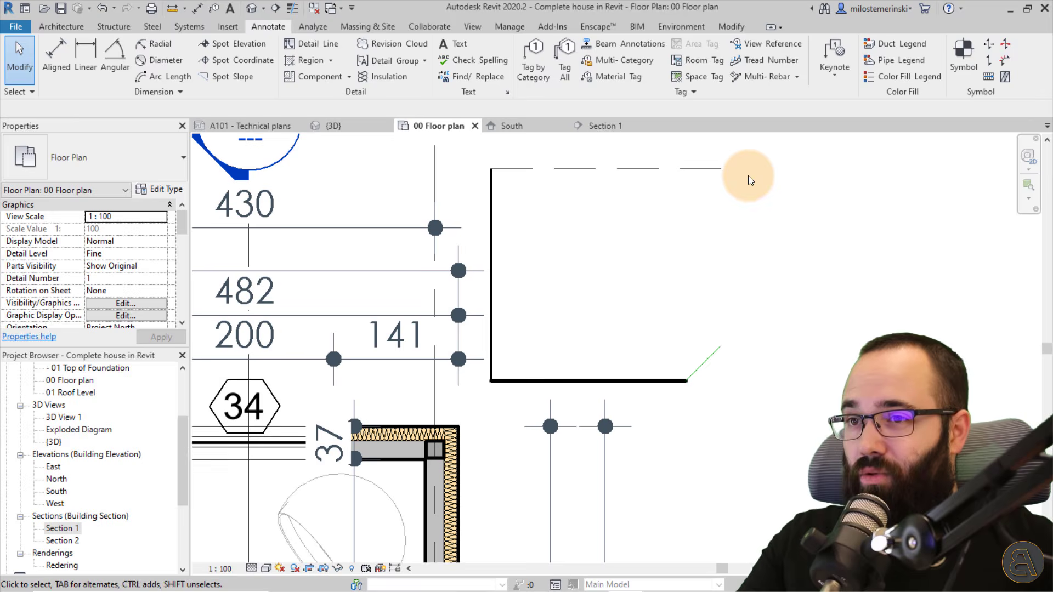
{"action": "left_click", "coordinate": [663, 168]}
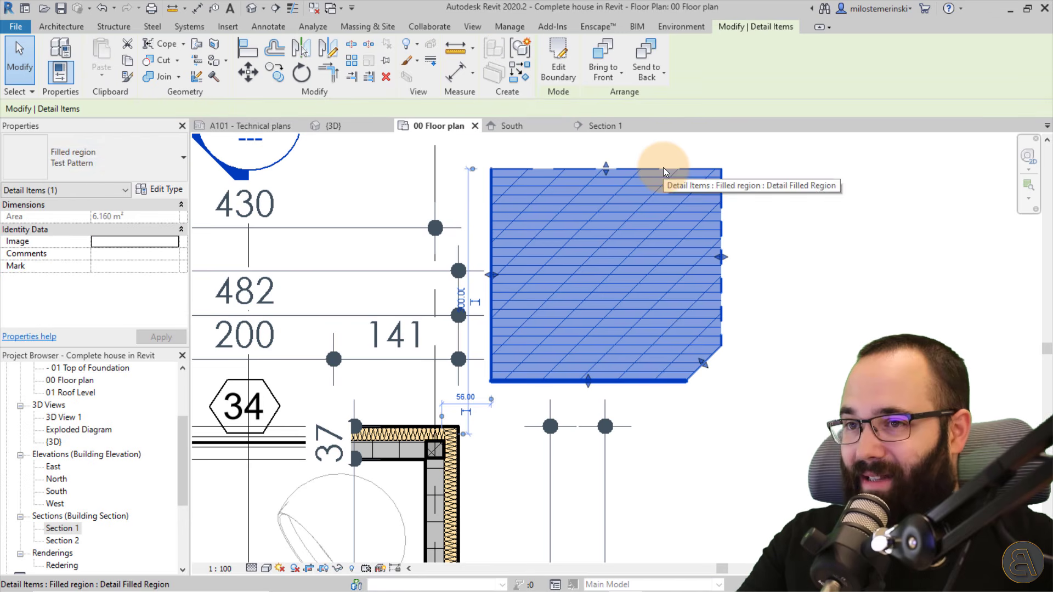
{"action": "left_click", "coordinate": [160, 189]}
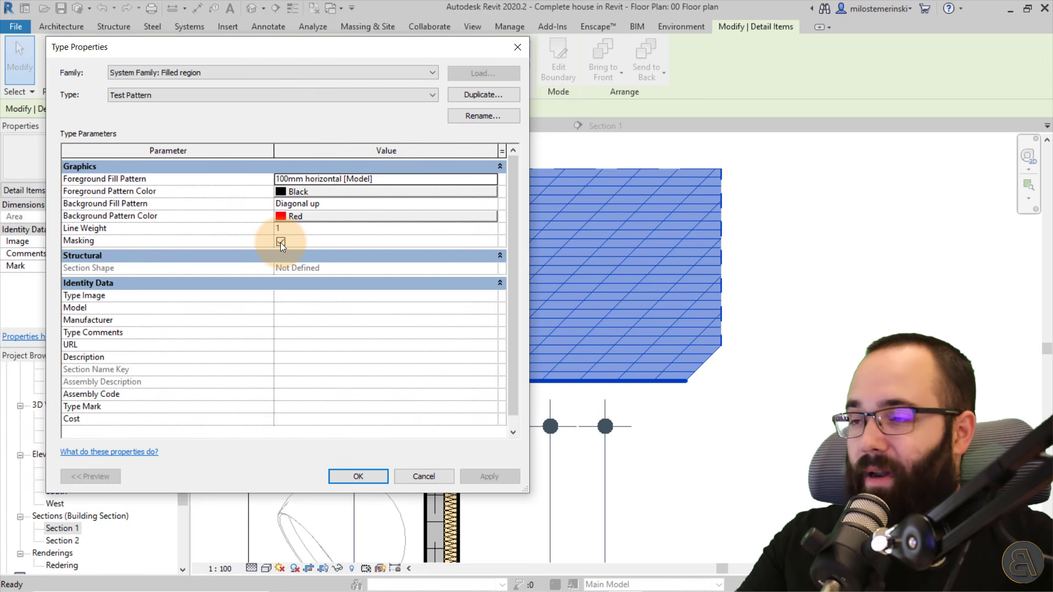
{"action": "left_click", "coordinate": [407, 475]}
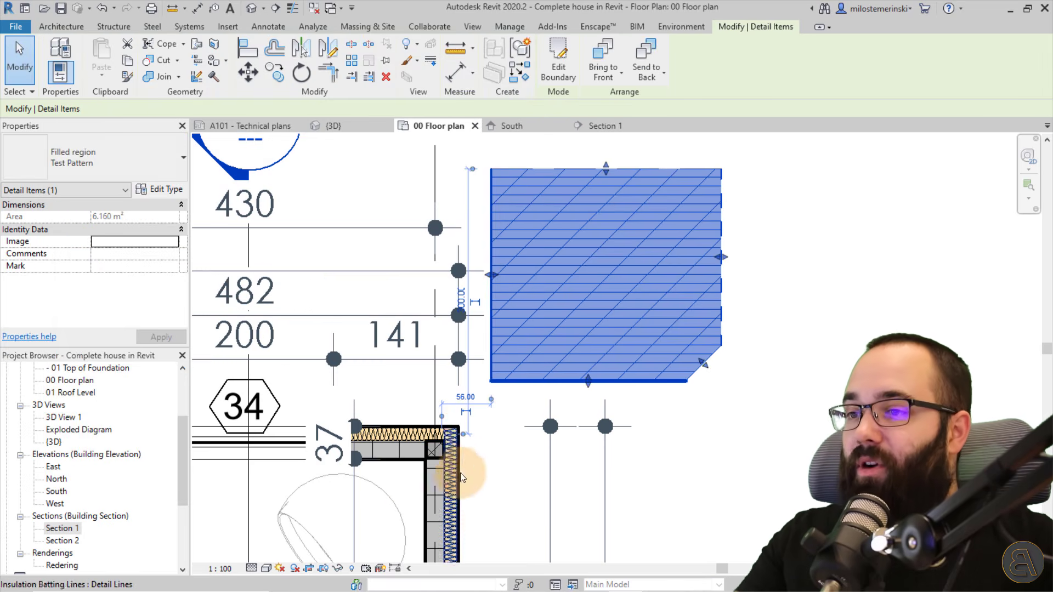
- Override the selected filled region's graphics in this view by element, with a surface transparency of 40
{"action": "right_click", "coordinate": [514, 291]}
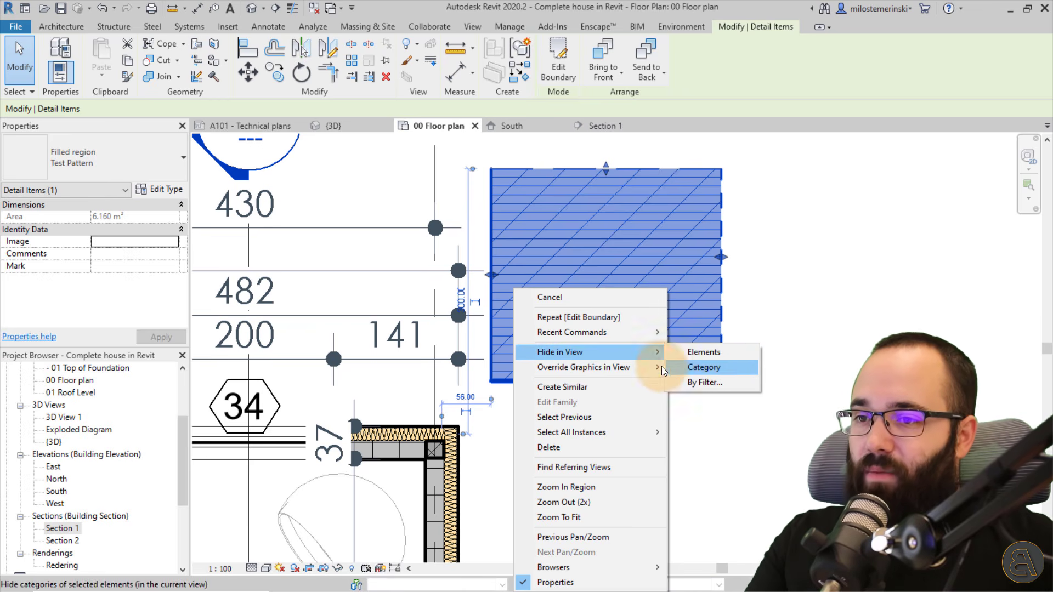
{"action": "mouse_move", "coordinate": [655, 368]}
{"action": "left_click", "coordinate": [710, 368]}
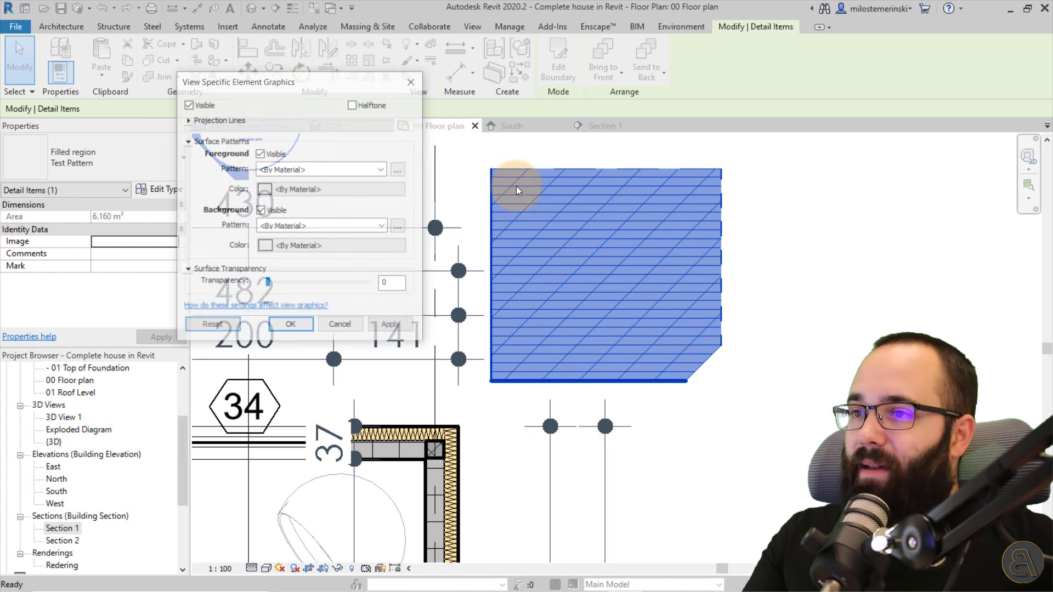
{"action": "left_click_drag", "start_coordinate": [283, 77], "coordinate": [276, 87]}
{"action": "left_click", "coordinate": [302, 298]}
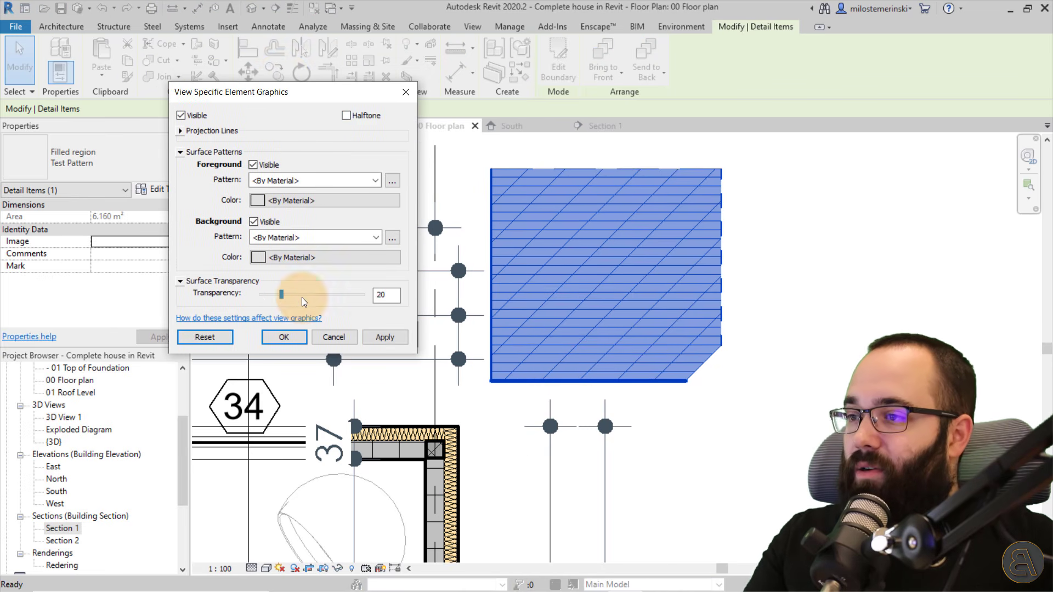
{"action": "left_click", "coordinate": [378, 337]}
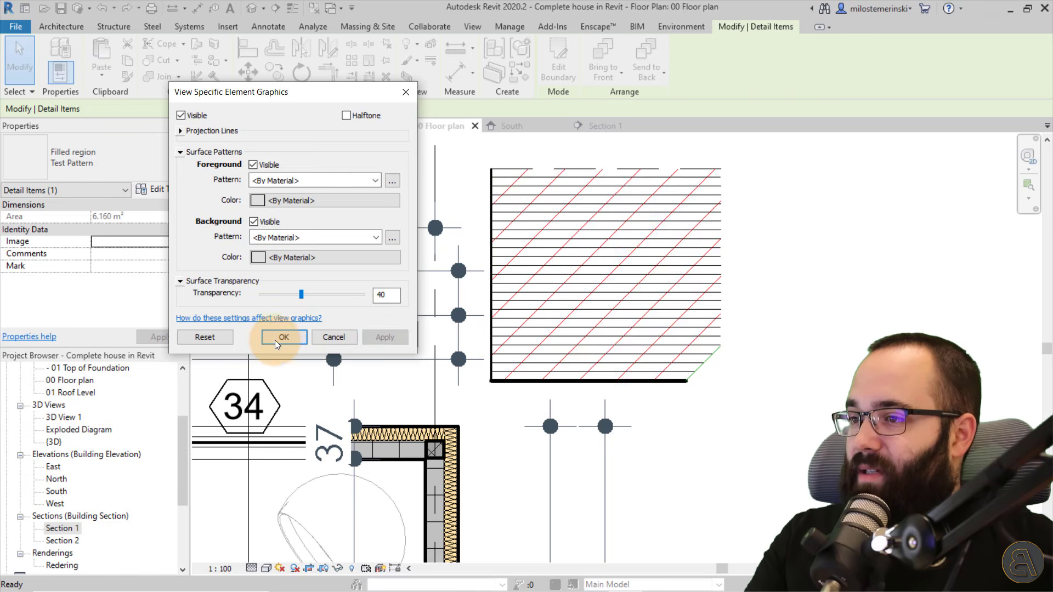
{"action": "left_click", "coordinate": [280, 337]}
- Move the filled region over the exterior wall corner near the opening tagged 34 and deselect it
{"action": "left_click", "coordinate": [519, 163]}
{"action": "mouse_move", "coordinate": [520, 169]}
{"action": "left_mouse_down"}
{"action": "mouse_move", "coordinate": [413, 324]}
{"action": "mouse_move", "coordinate": [420, 304]}
{"action": "mouse_move", "coordinate": [430, 307]}
{"action": "left_mouse_up"}
{"action": "left_click", "coordinate": [542, 260]}
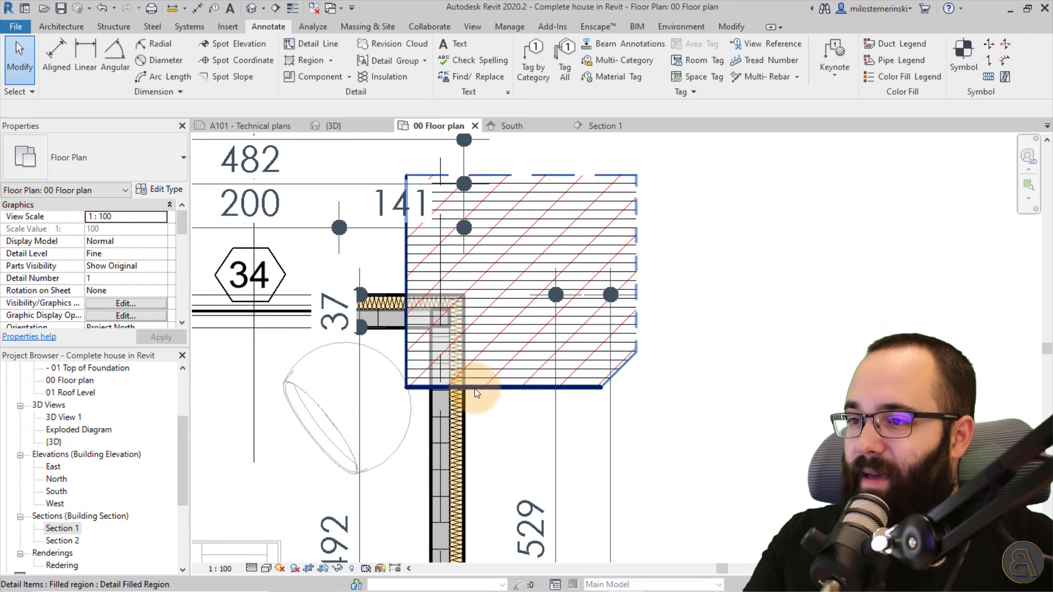
- Move the filled region off the exterior wall corner into the empty space beside the 430 and 482 dimension strings
{"action": "scroll", "coordinate": [493, 430], "scroll_direction": "up", "scroll_amount": 3}
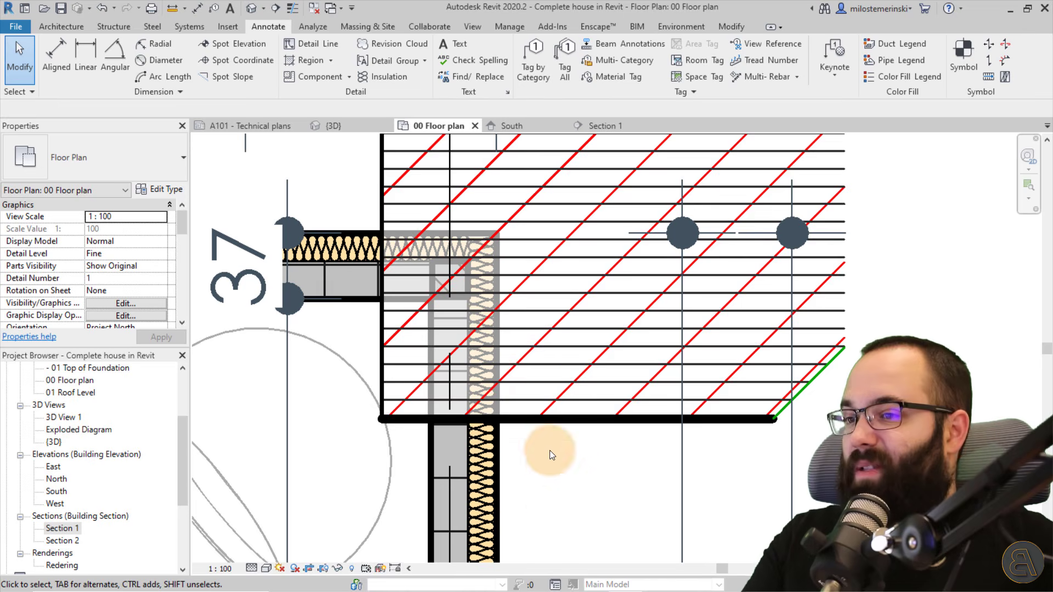
{"action": "scroll", "coordinate": [551, 505], "scroll_direction": "down", "scroll_amount": 3}
{"action": "left_click_drag", "start_coordinate": [549, 465], "coordinate": [649, 315]}
{"action": "left_click", "coordinate": [706, 336]}
{"action": "scroll", "coordinate": [706, 334], "scroll_direction": "down", "scroll_amount": 2}
{"action": "middle_click_drag", "start_coordinate": [706, 334], "coordinate": [692, 351]}
{"action": "left_click", "coordinate": [677, 325]}
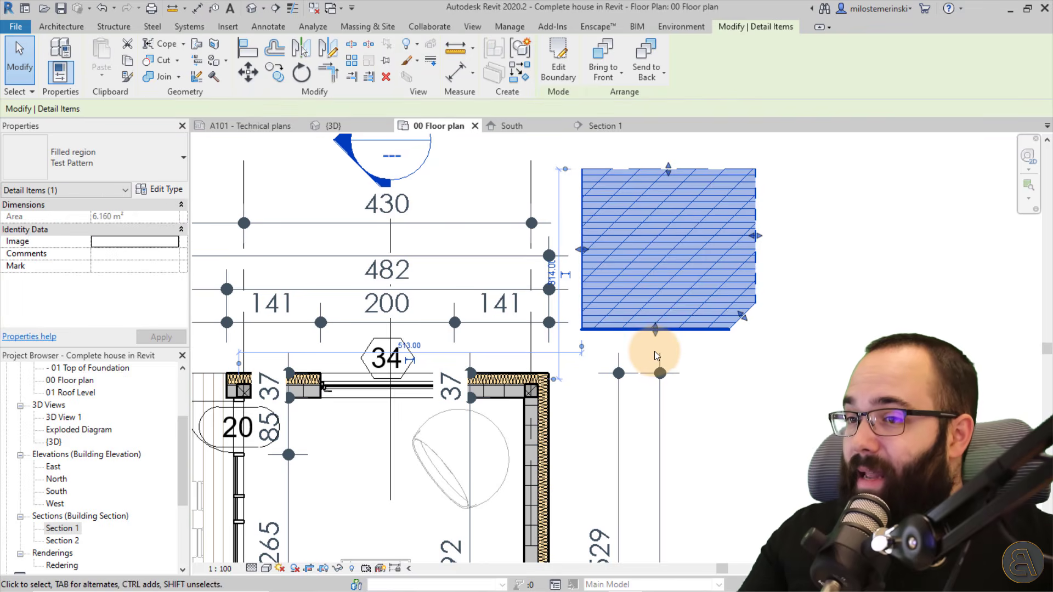
{"action": "left_click", "coordinate": [629, 347]}
{"action": "mouse_move", "coordinate": [628, 335]}
{"action": "left_mouse_down"}
{"action": "mouse_move", "coordinate": [612, 354]}
{"action": "mouse_move", "coordinate": [620, 341]}
{"action": "left_mouse_up"}
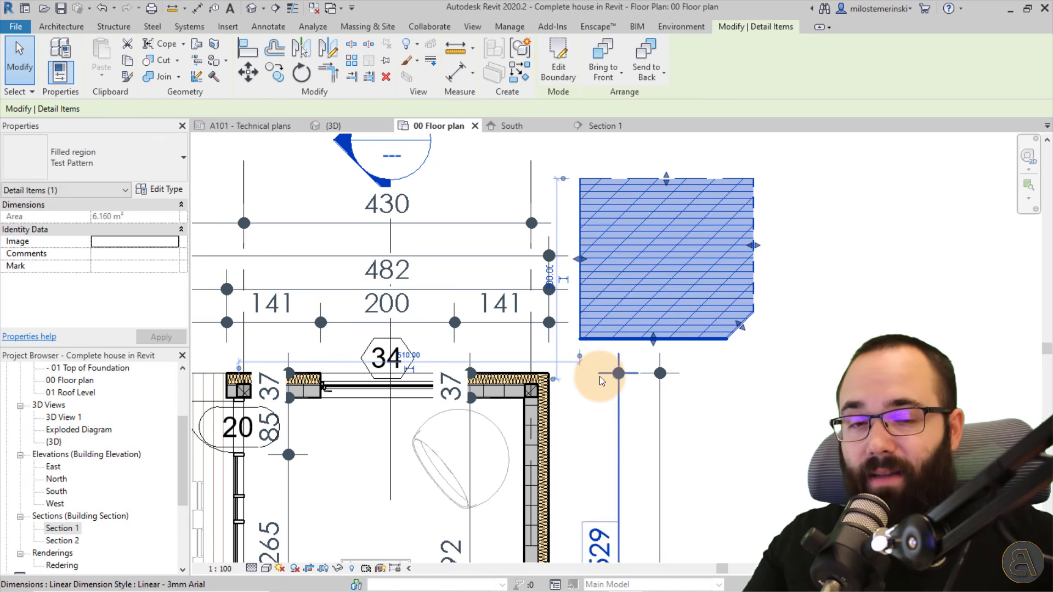
{"action": "left_click", "coordinate": [600, 377]}
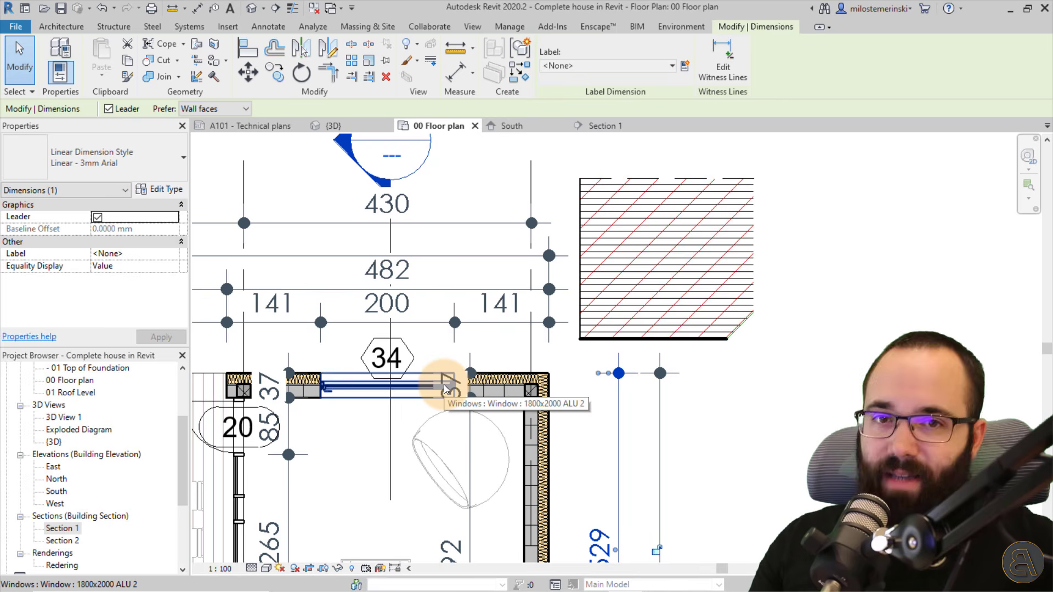
- Look through the {3D} view and the A101 - Technical plans sheet, return to 00 Floor plan and clear the selection
{"action": "left_click", "coordinate": [335, 126]}
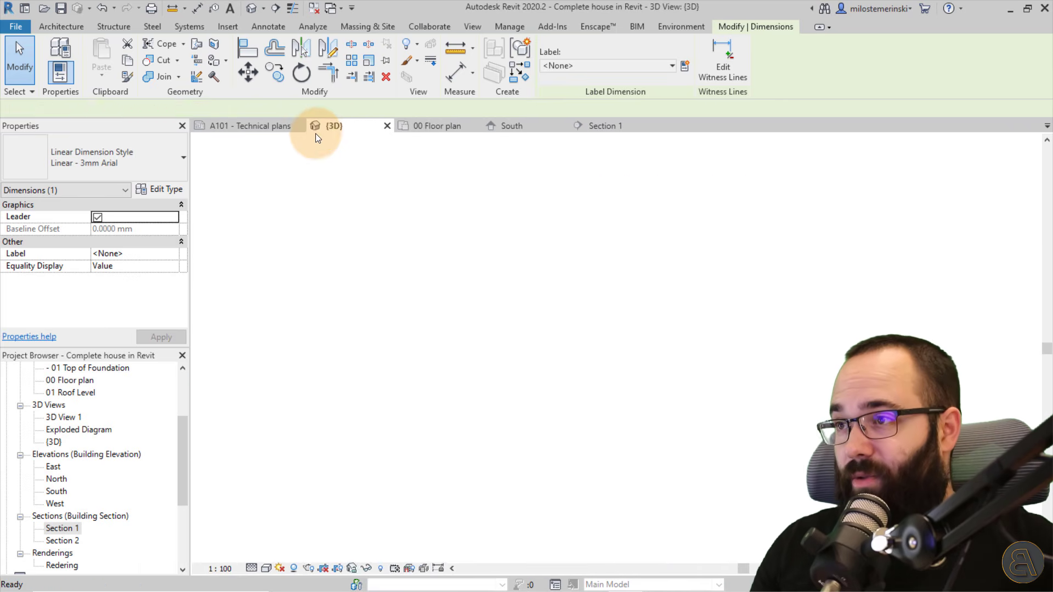
{"action": "left_click", "coordinate": [238, 125]}
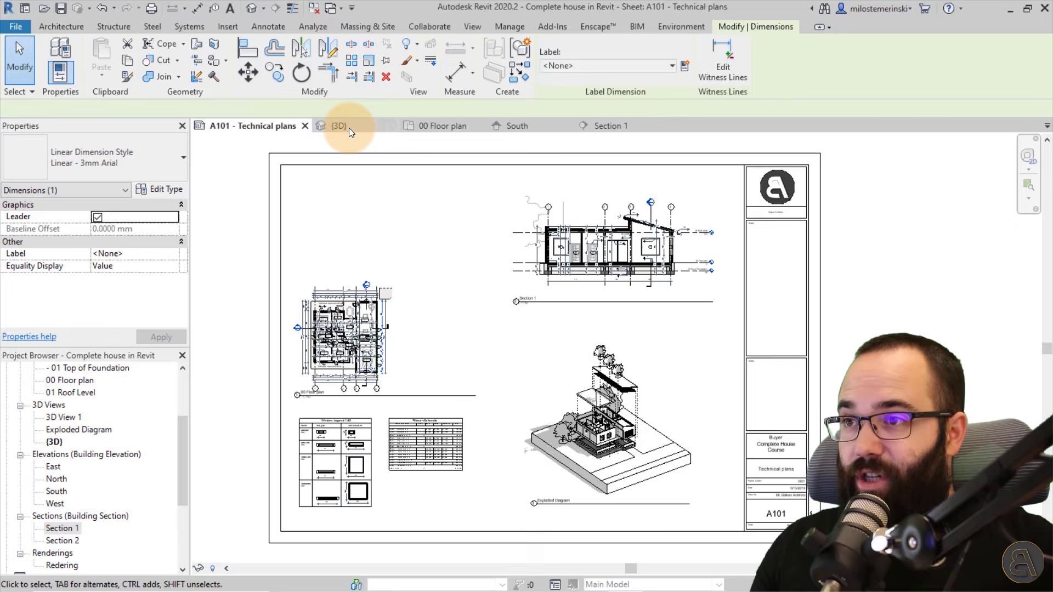
{"action": "left_click", "coordinate": [349, 126]}
{"action": "left_click", "coordinate": [439, 127]}
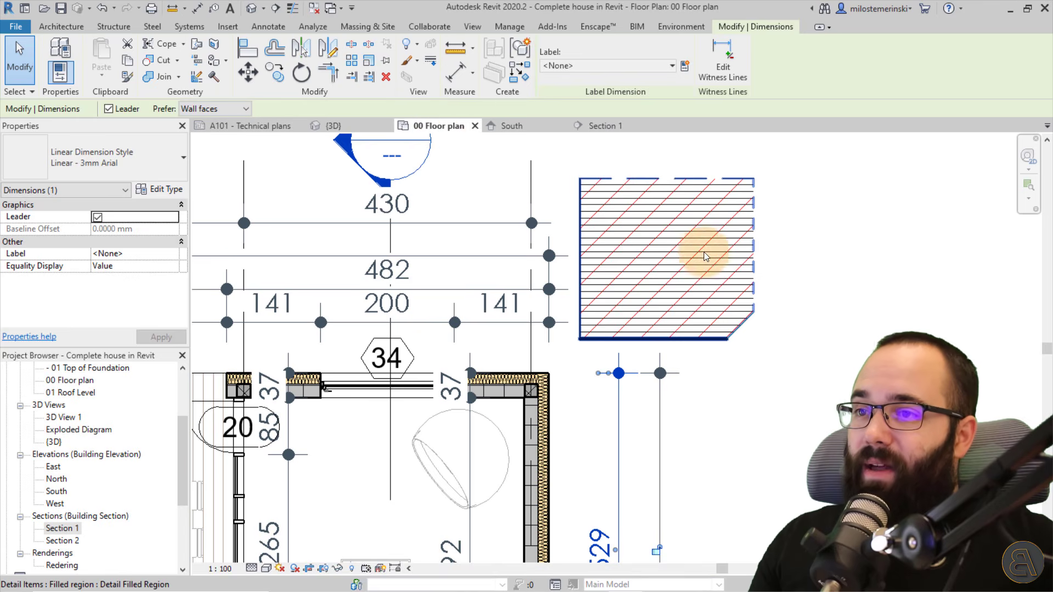
{"action": "left_click", "coordinate": [662, 192]}
{"action": "left_click", "coordinate": [631, 161]}
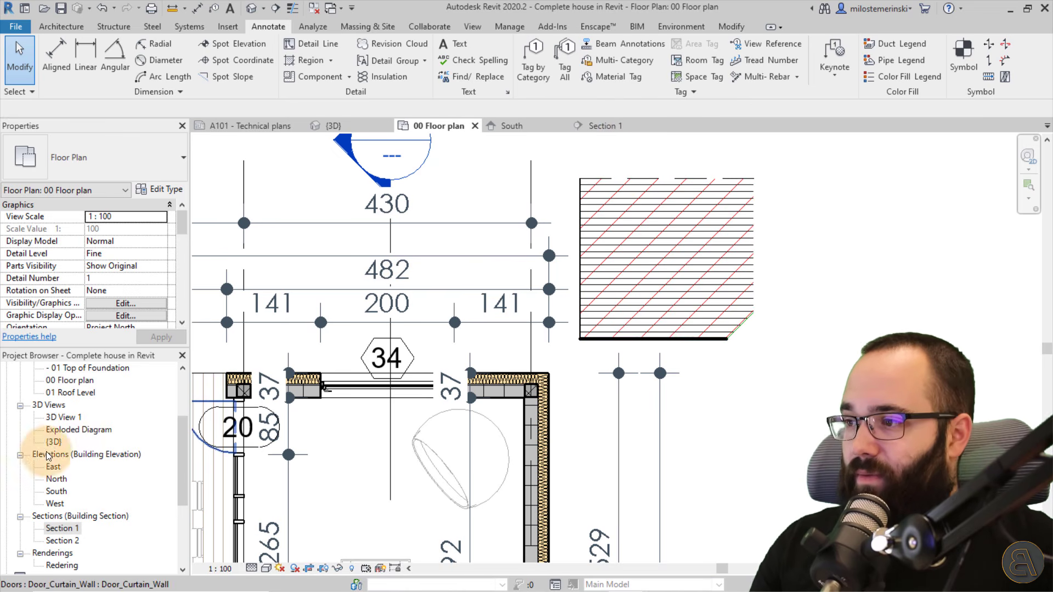
- Open the 00 Room Diagram floor plan, look over the whole plan and return to 00 Floor plan
{"action": "scroll", "coordinate": [46, 452], "scroll_direction": "up", "scroll_amount": 3}
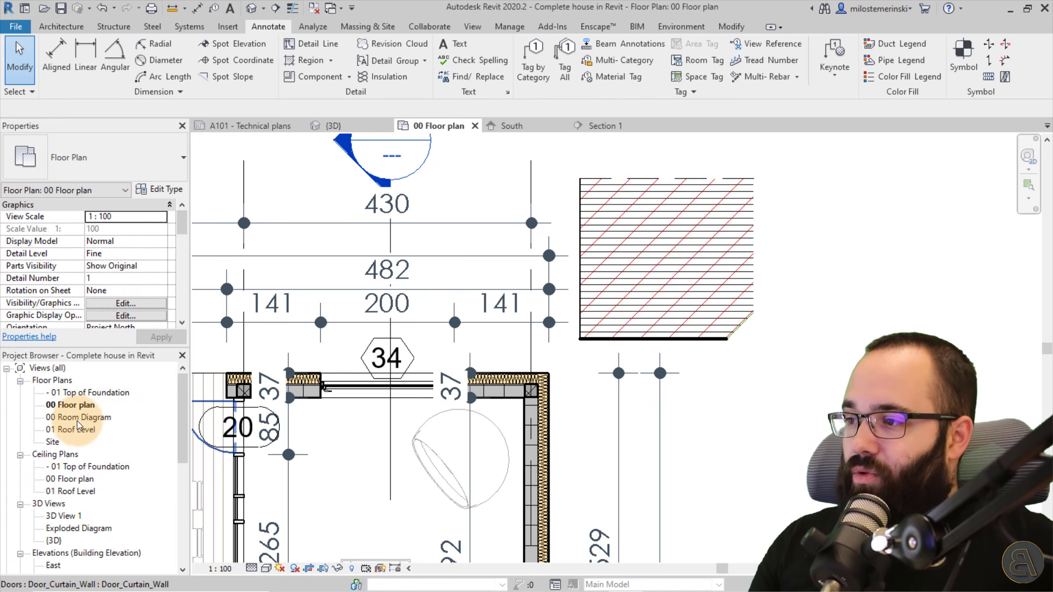
{"action": "double_click", "coordinate": [80, 418]}
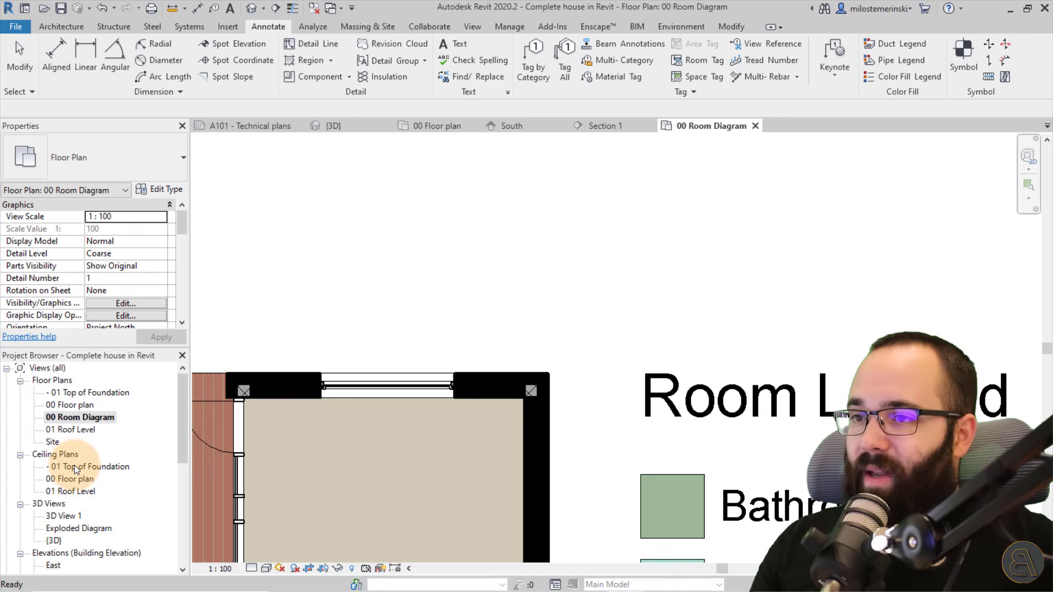
{"action": "scroll", "coordinate": [680, 299], "scroll_direction": "down", "scroll_amount": 5}
{"action": "scroll", "coordinate": [549, 384], "scroll_direction": "up", "scroll_amount": 2}
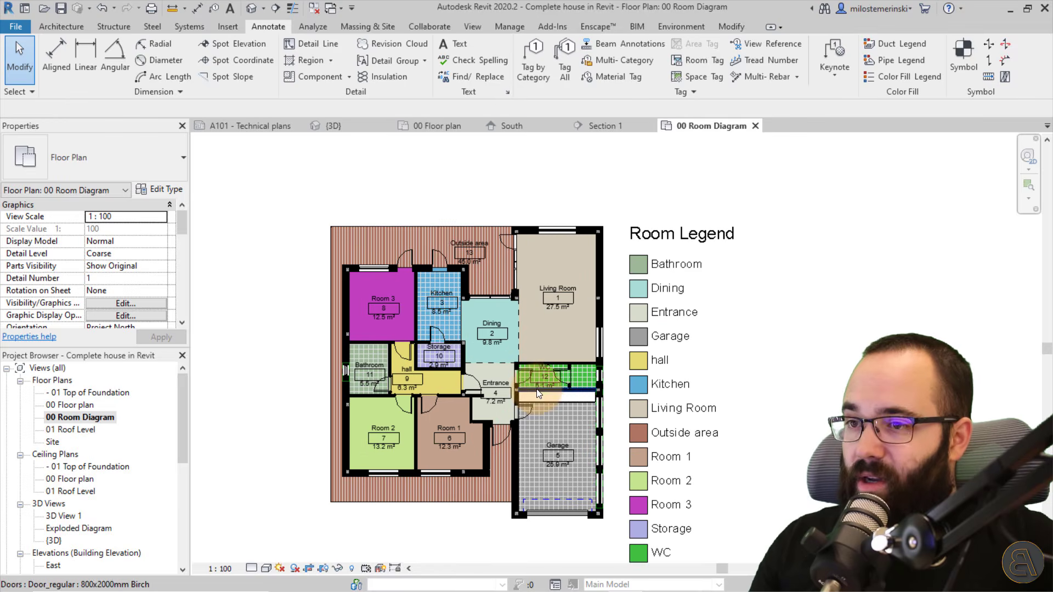
{"action": "left_click", "coordinate": [445, 126]}
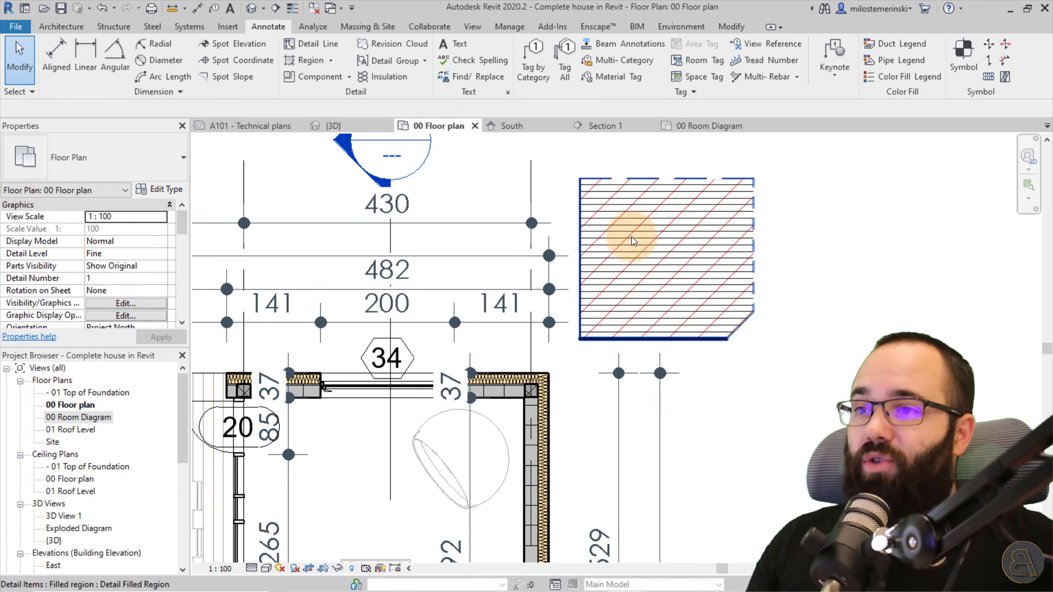
- Copy the filled region and paste it aligned to the selected view Floor Plan: 00 Room Diagram
{"action": "left_click", "coordinate": [599, 180]}
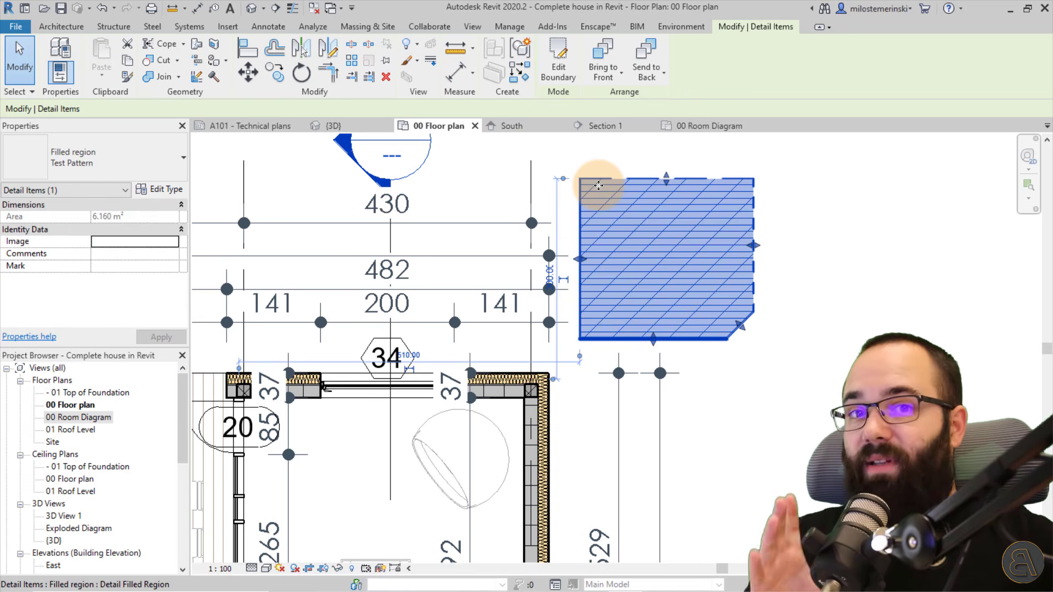
{"action": "left_click", "coordinate": [131, 65]}
{"action": "left_click", "coordinate": [107, 80]}
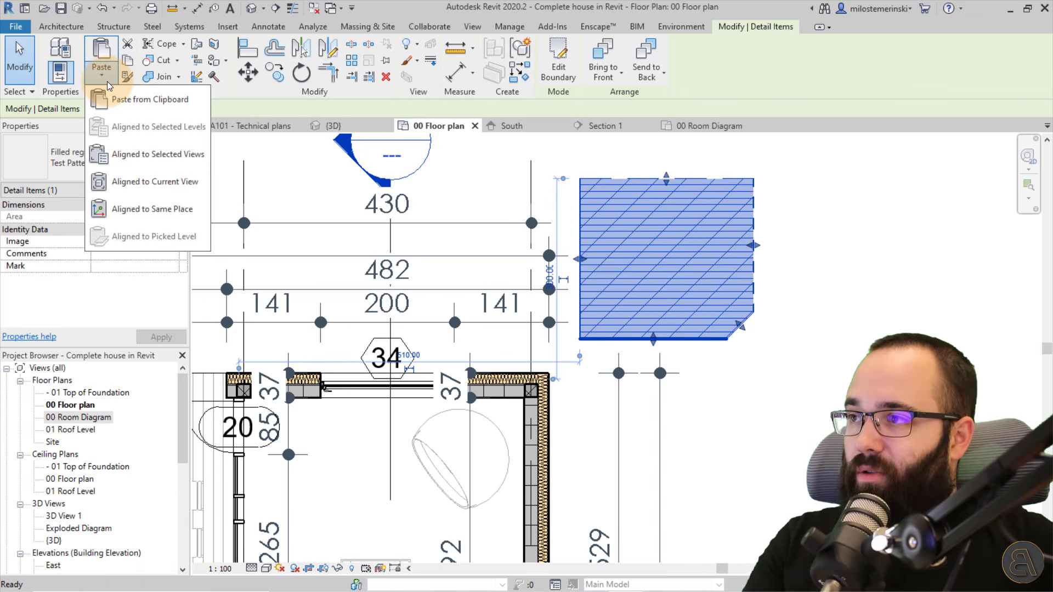
{"action": "left_click", "coordinate": [140, 157]}
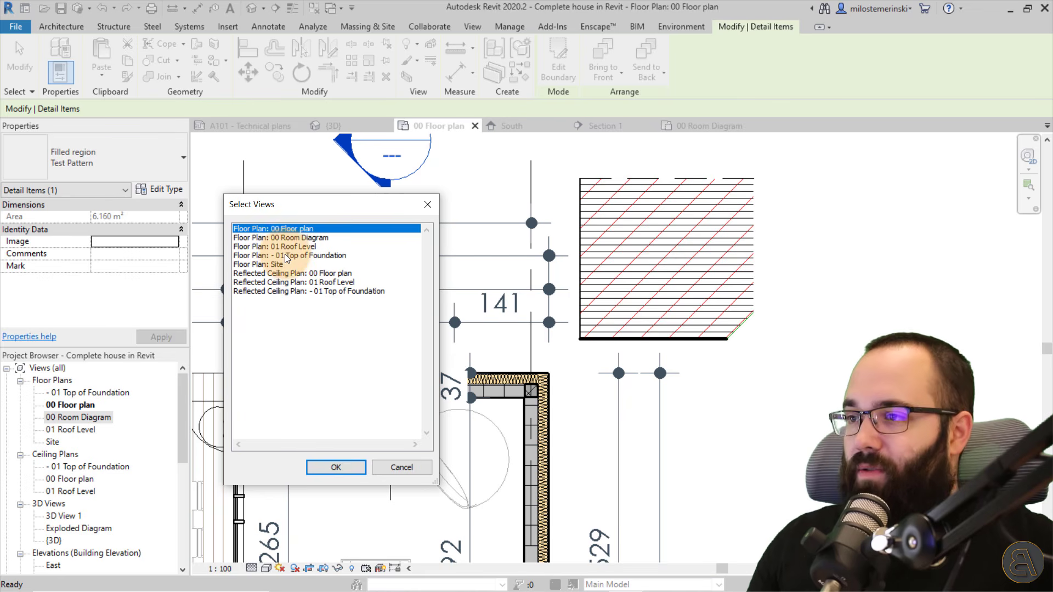
{"action": "left_click", "coordinate": [278, 238]}
{"action": "left_click", "coordinate": [333, 467]}
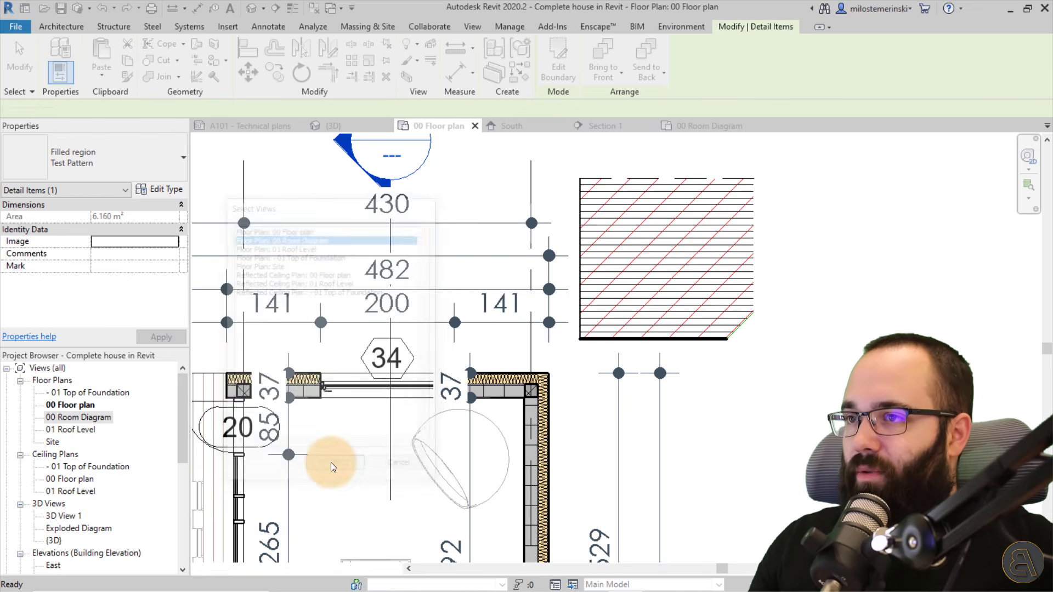
- Turn off Crop View in the 00 Room Diagram view so the pasted filled region is not cut off
{"action": "left_click", "coordinate": [693, 130]}
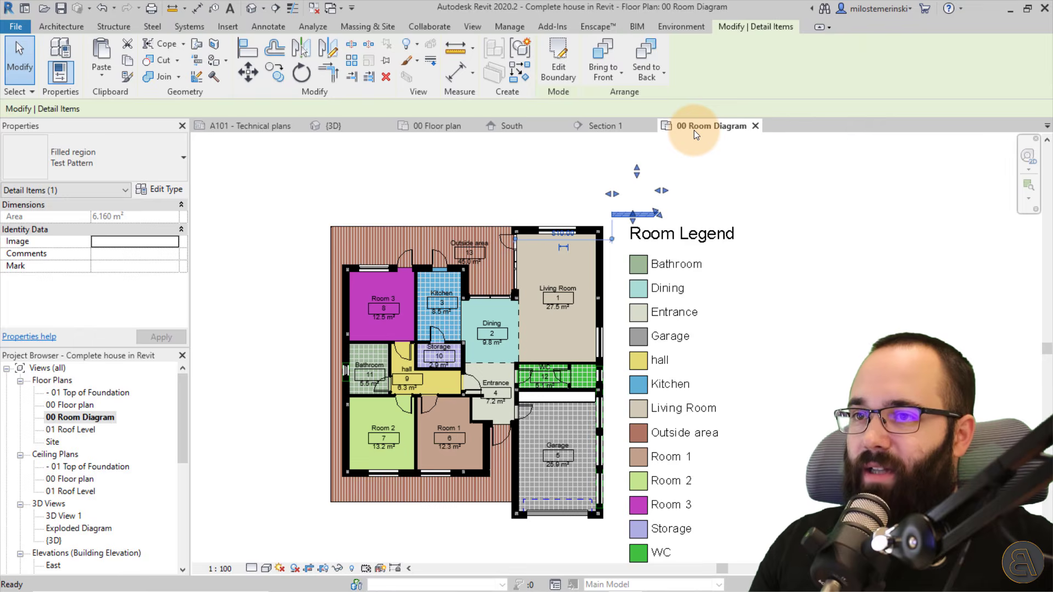
{"action": "scroll", "coordinate": [638, 265], "scroll_direction": "up", "scroll_amount": 2}
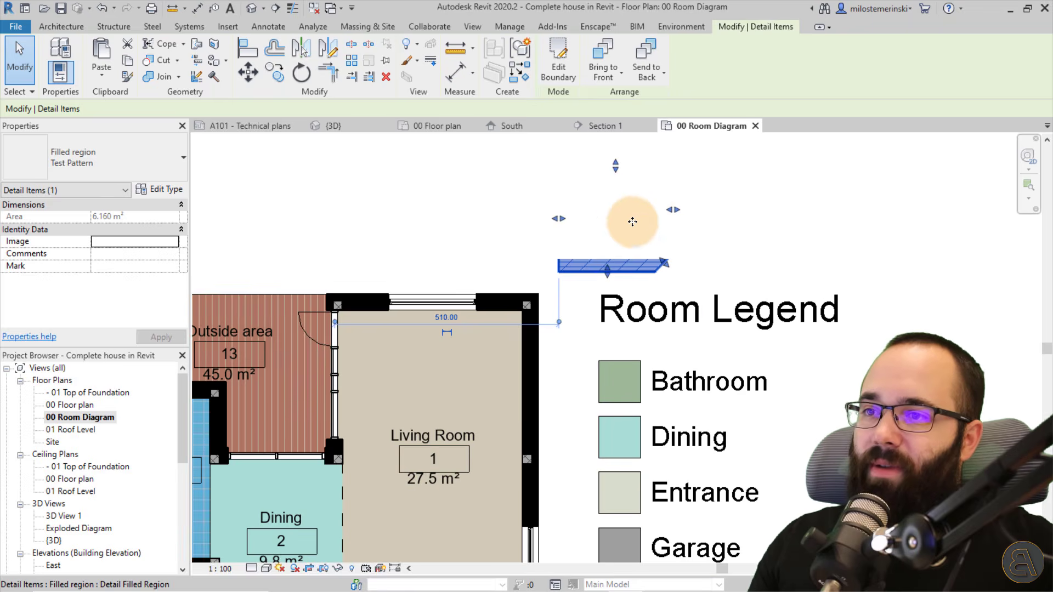
{"action": "scroll", "coordinate": [631, 220], "scroll_direction": "down", "scroll_amount": 2}
{"action": "left_click", "coordinate": [325, 239]}
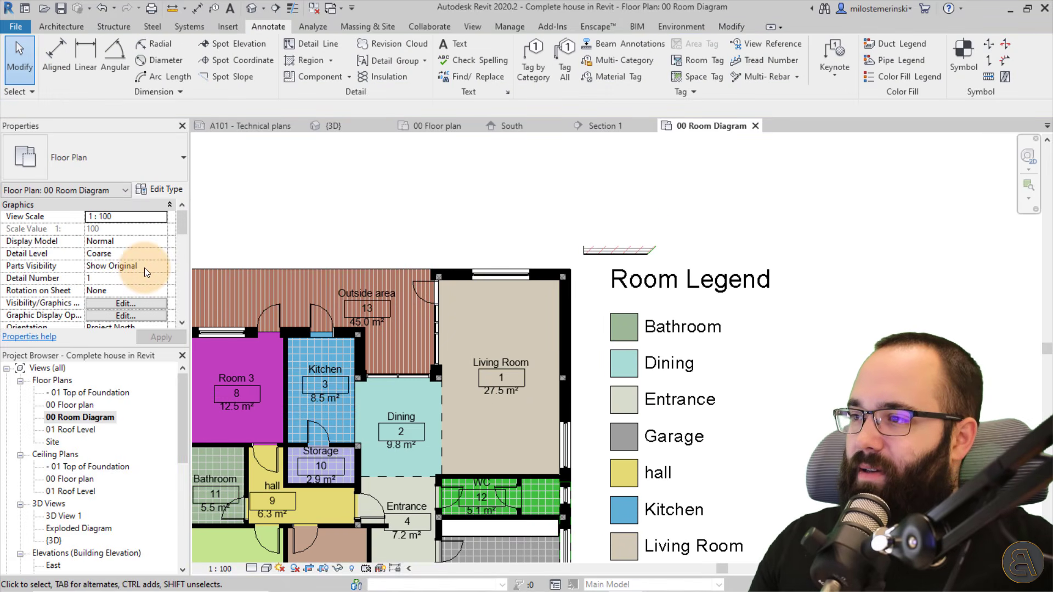
{"action": "scroll", "coordinate": [143, 268], "scroll_direction": "down", "scroll_amount": 5}
{"action": "left_click", "coordinate": [91, 268]}
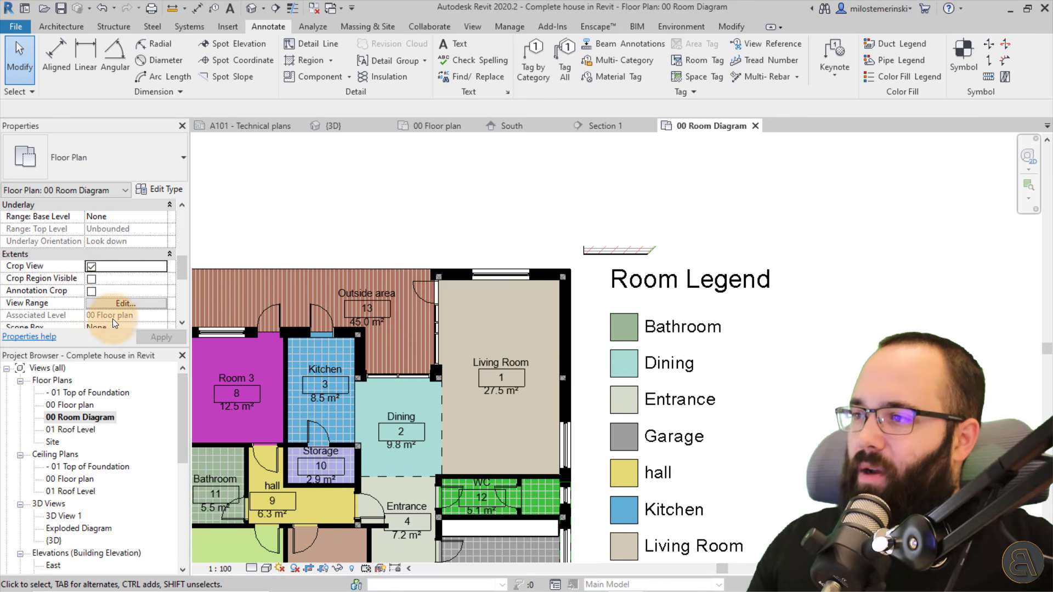
{"action": "left_click", "coordinate": [91, 267]}
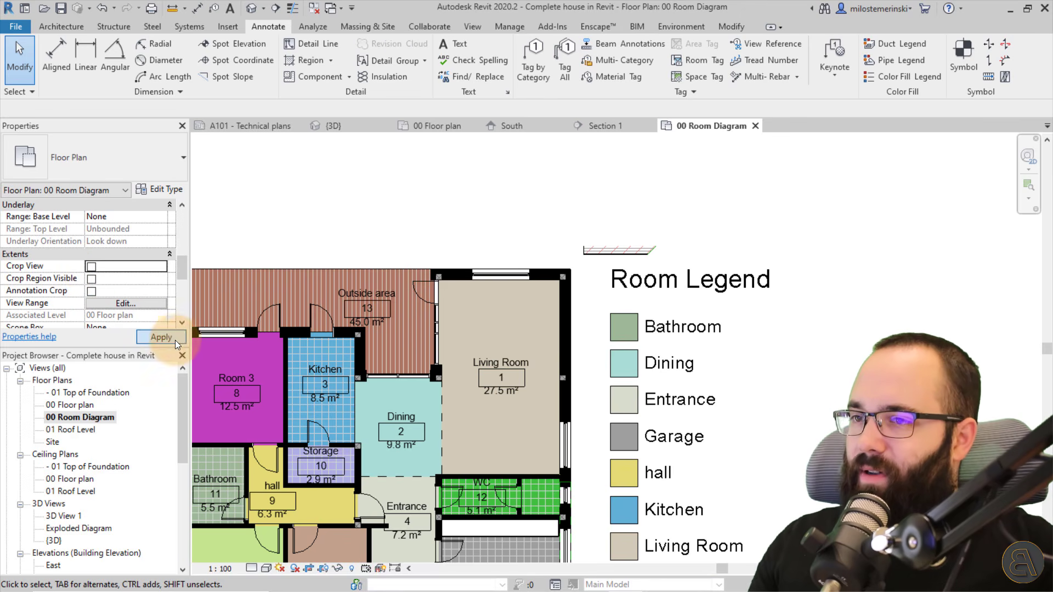
{"action": "left_click", "coordinate": [175, 338]}
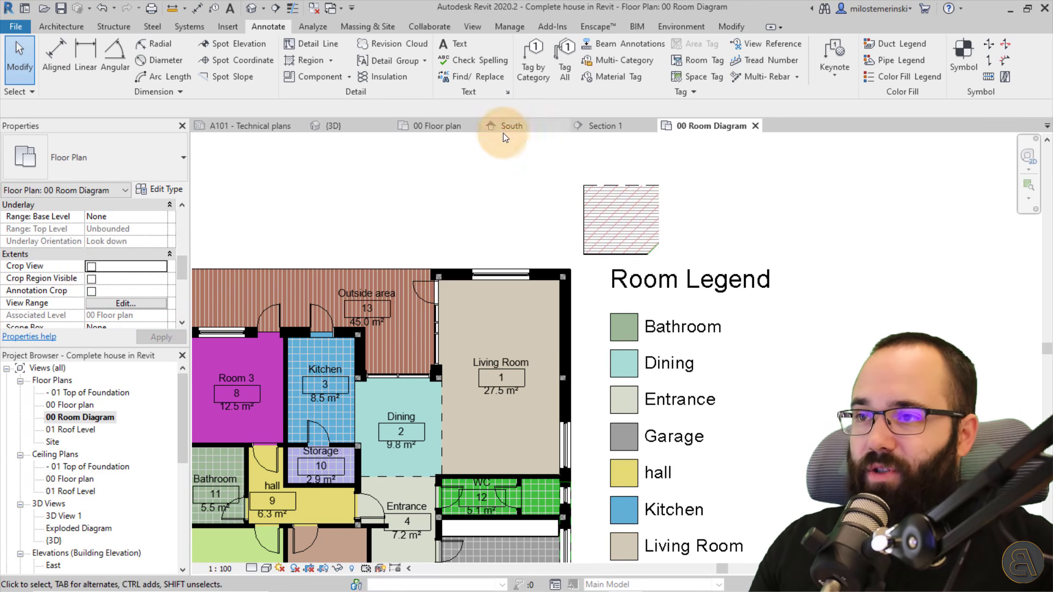
- Return to the 00 Floor plan view and the original filled region
{"action": "left_click", "coordinate": [435, 127]}
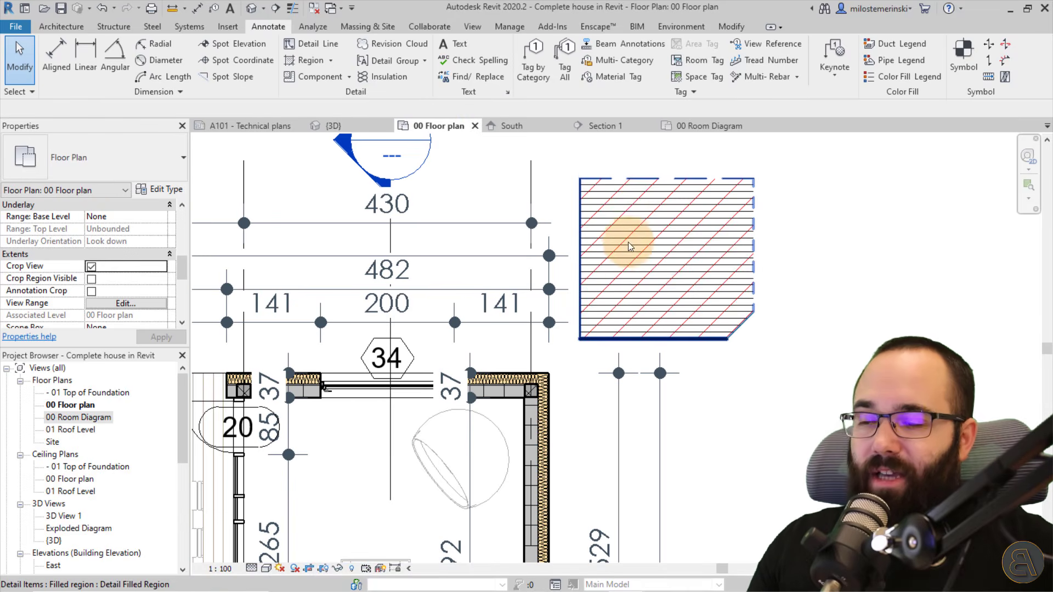
{"action": "scroll", "coordinate": [631, 245], "scroll_direction": "down", "scroll_amount": 3}
{"action": "scroll", "coordinate": [675, 225], "scroll_direction": "up", "scroll_amount": 3}
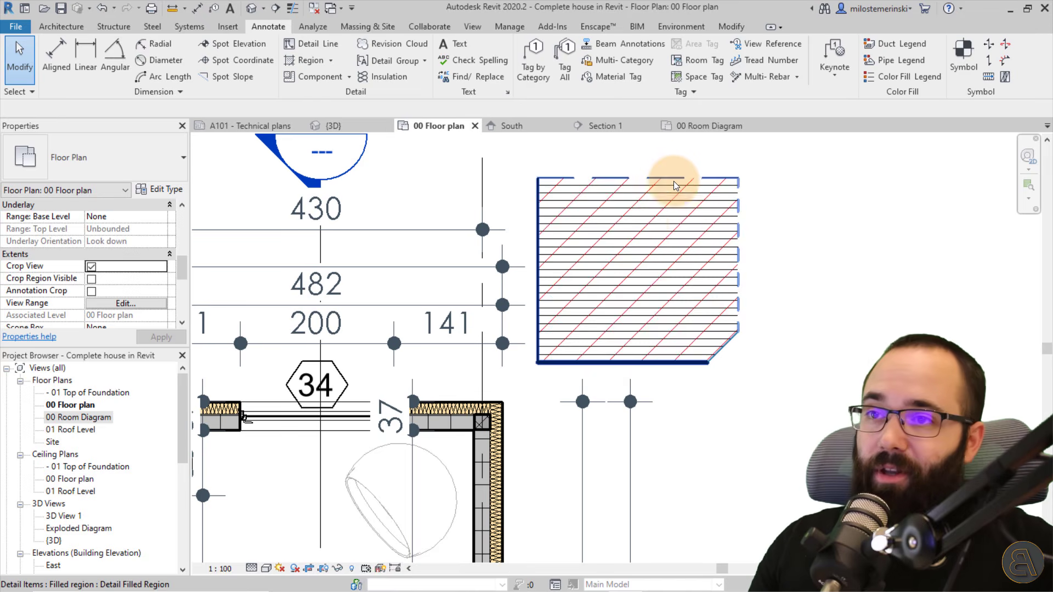
{"action": "middle_click_drag", "start_coordinate": [674, 184], "coordinate": [625, 213]}
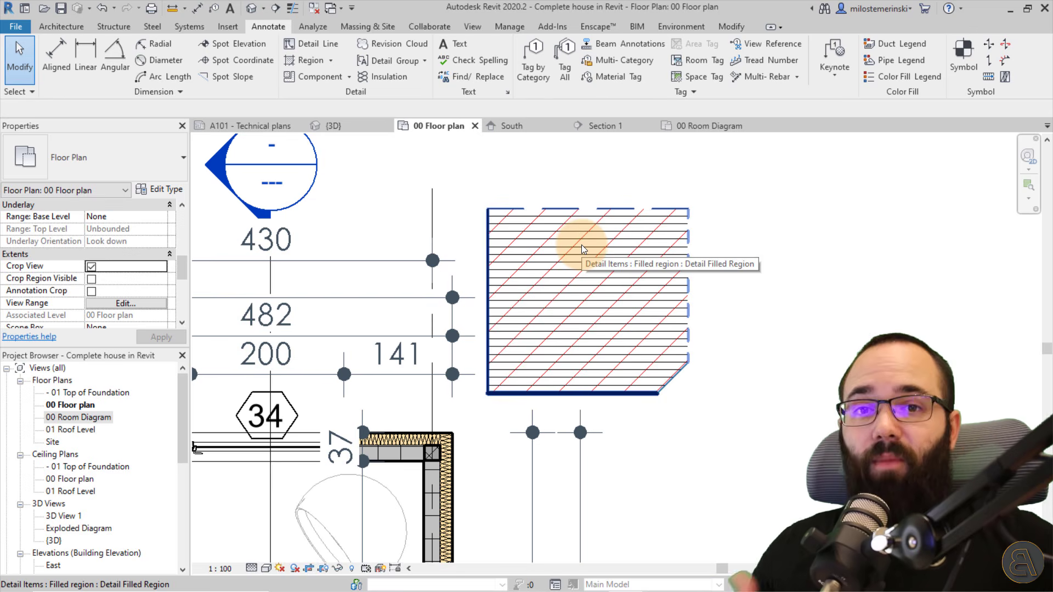
- Mark several floor plans and reflected ceiling plans as aligned paste targets for the filled region, close without pasting, and deselect the region
{"action": "left_click", "coordinate": [525, 227]}
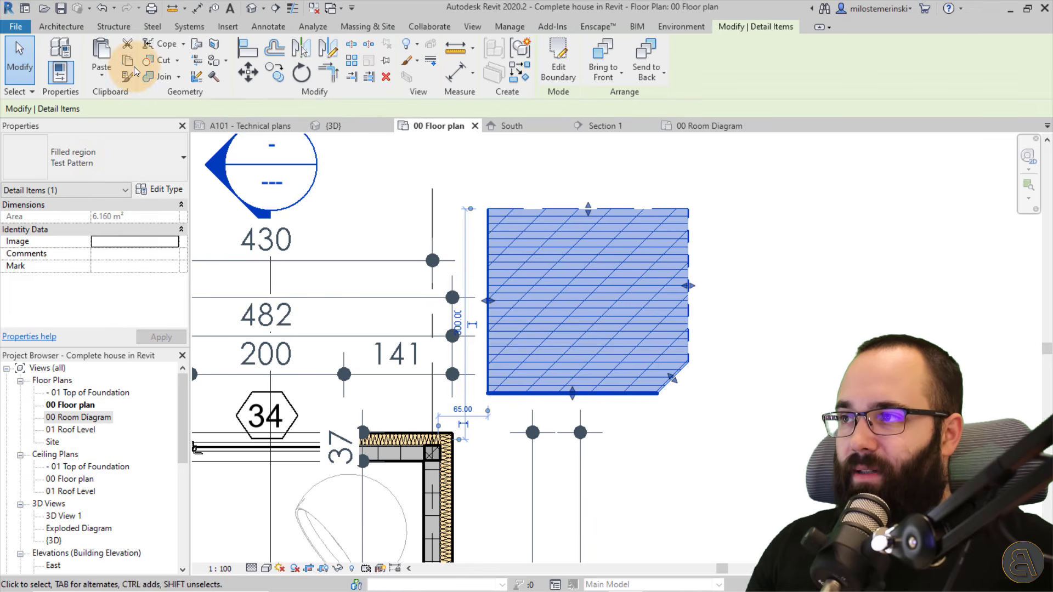
{"action": "left_click", "coordinate": [101, 74]}
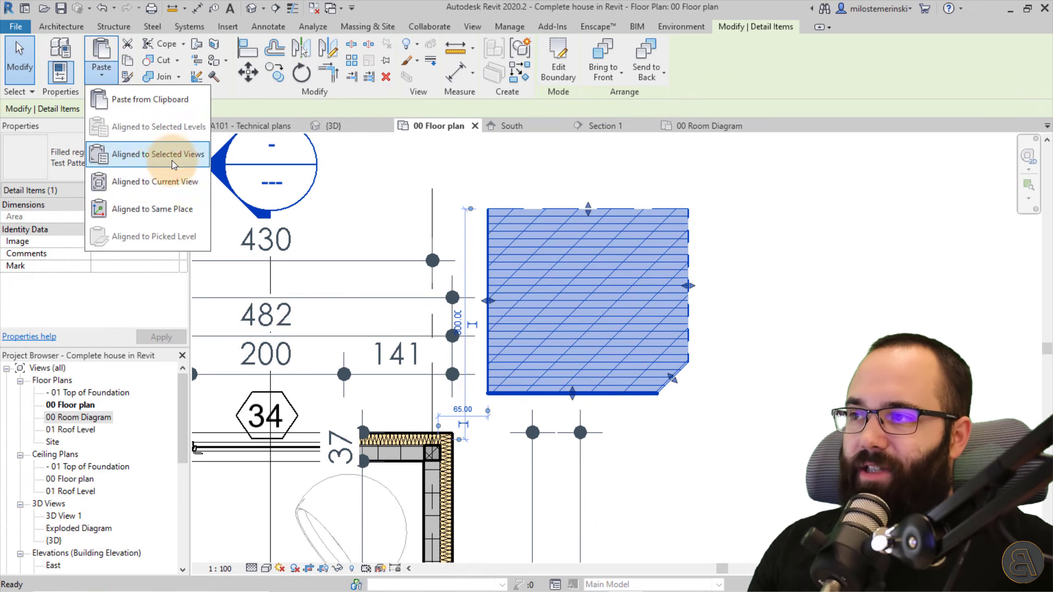
{"action": "left_click", "coordinate": [135, 159]}
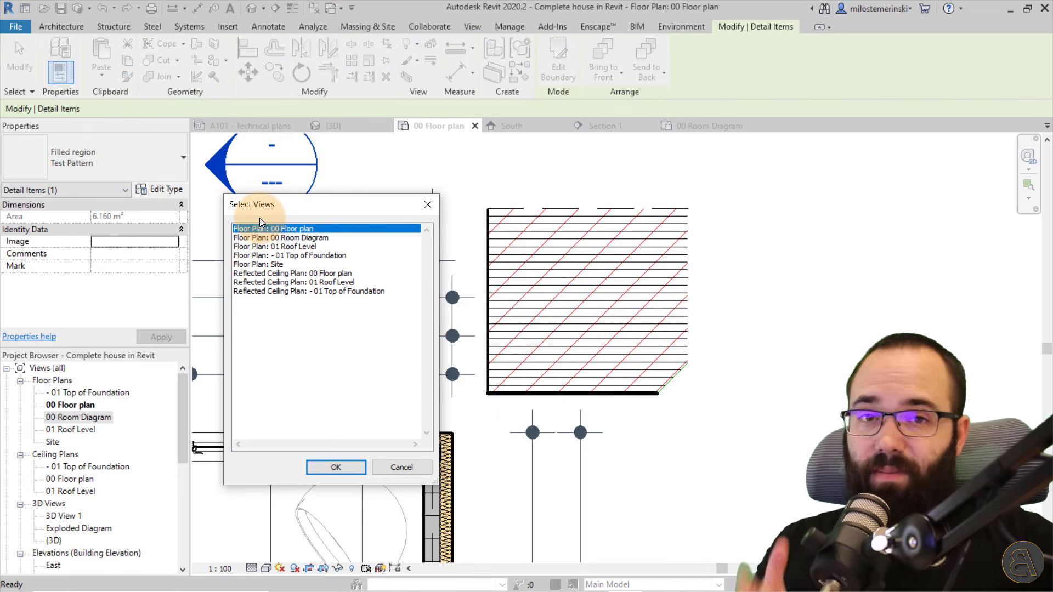
{"action": "left_click", "coordinate": [272, 255], "text": "shift"}
{"action": "left_click", "coordinate": [268, 282], "text": "ctrl"}
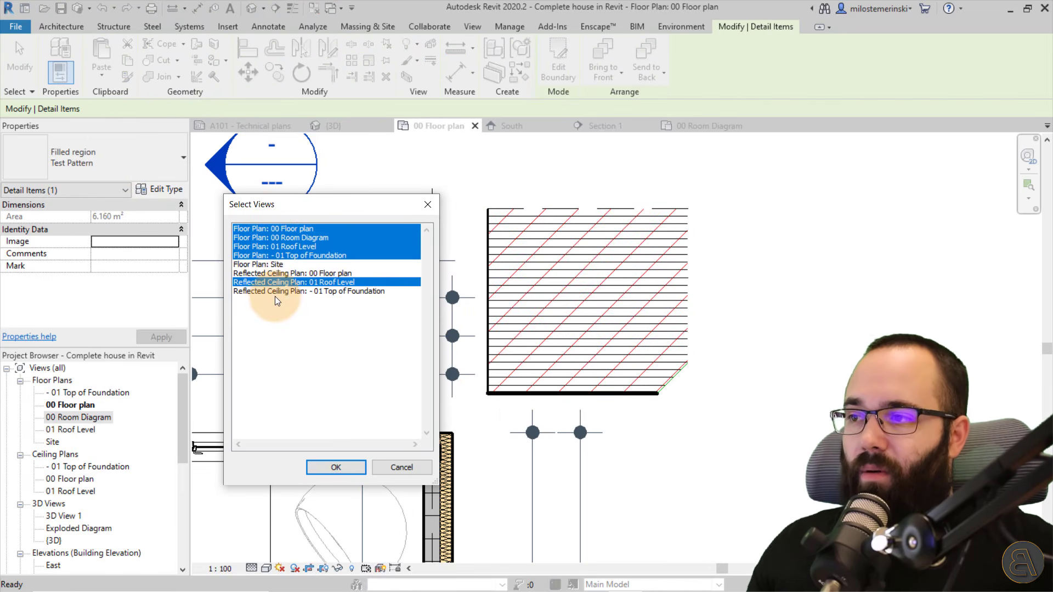
{"action": "left_click", "coordinate": [275, 294], "text": "ctrl"}
{"action": "left_click", "coordinate": [428, 204]}
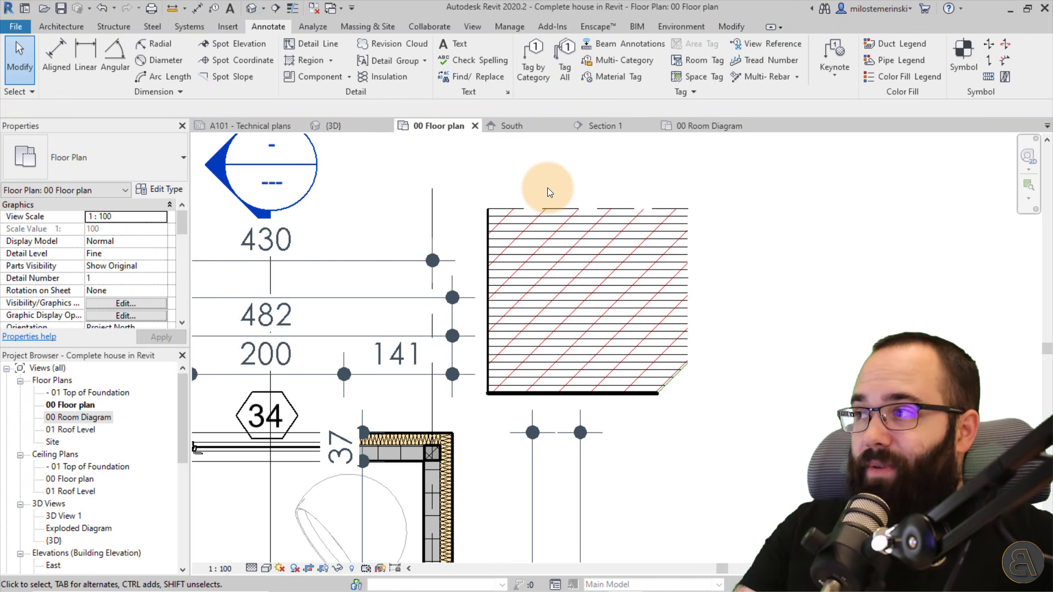
{"action": "left_click", "coordinate": [524, 210]}
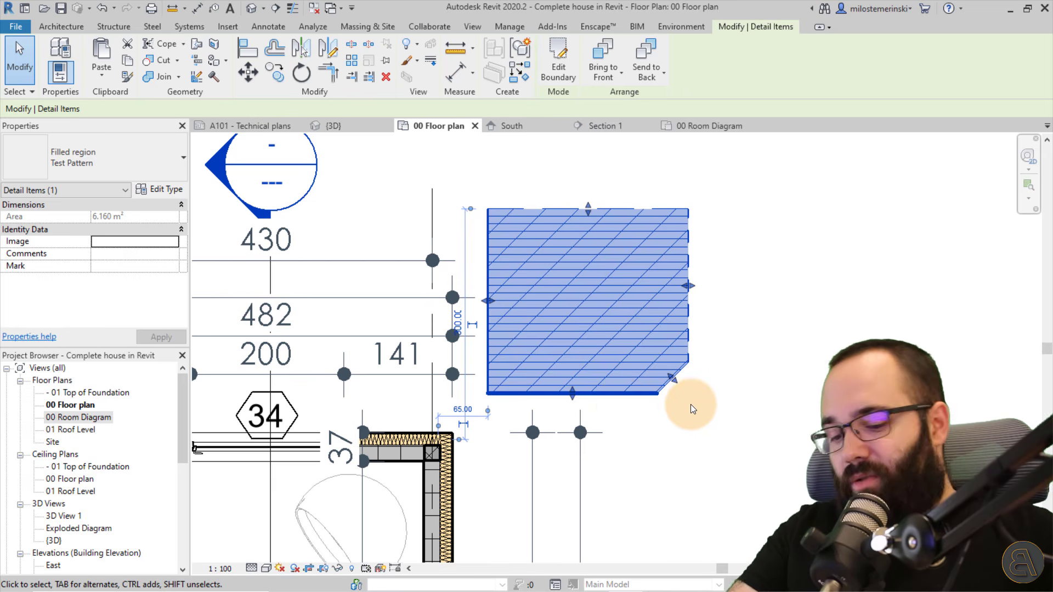
{"action": "left_click", "coordinate": [658, 409]}
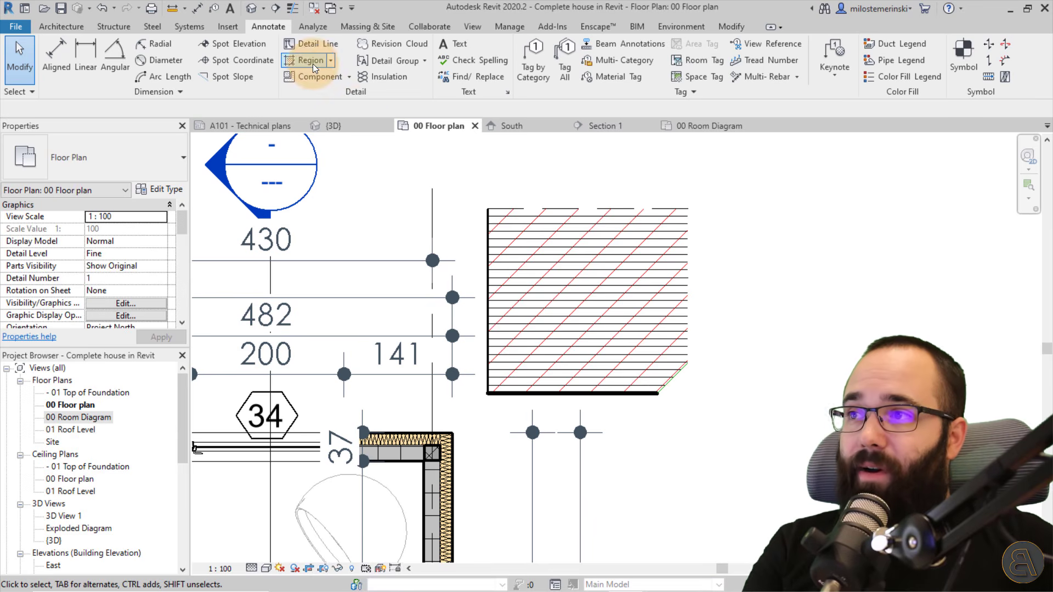
- Sketch a rectangular masking region about 150 by 150 over the wall corner and the filled region's lower-left corner, finish it, and move it slightly right
{"action": "left_click", "coordinate": [332, 61]}
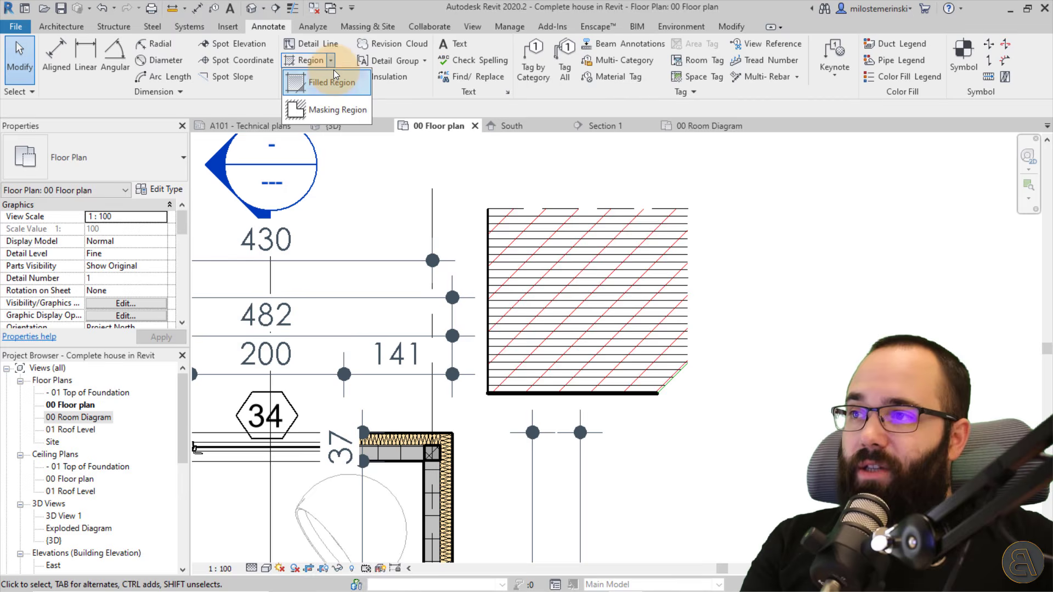
{"action": "left_click", "coordinate": [324, 110]}
{"action": "scroll", "coordinate": [595, 165], "scroll_direction": "down", "scroll_amount": 3}
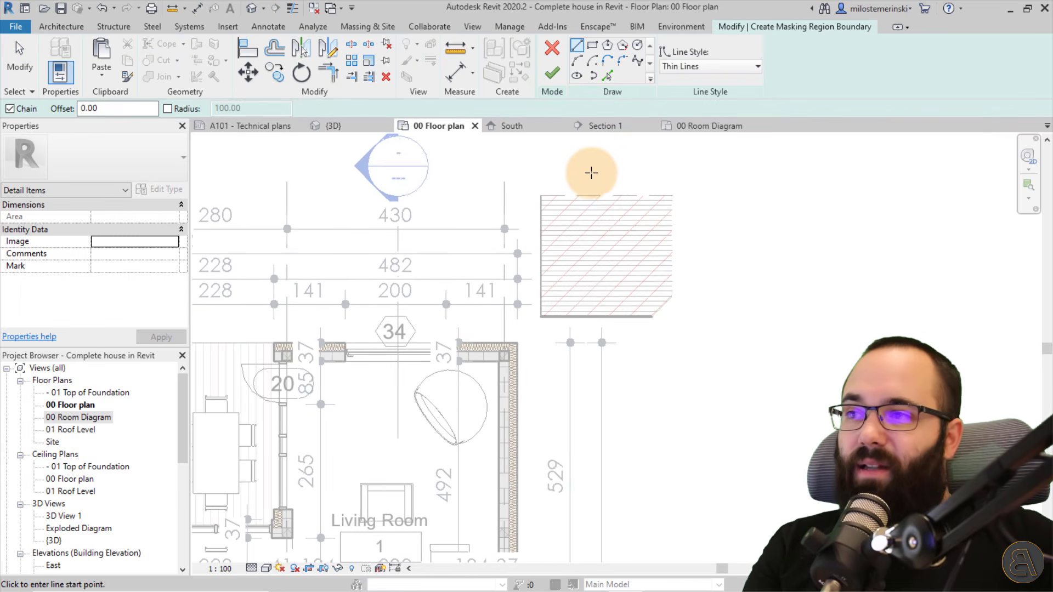
{"action": "left_click", "coordinate": [592, 45]}
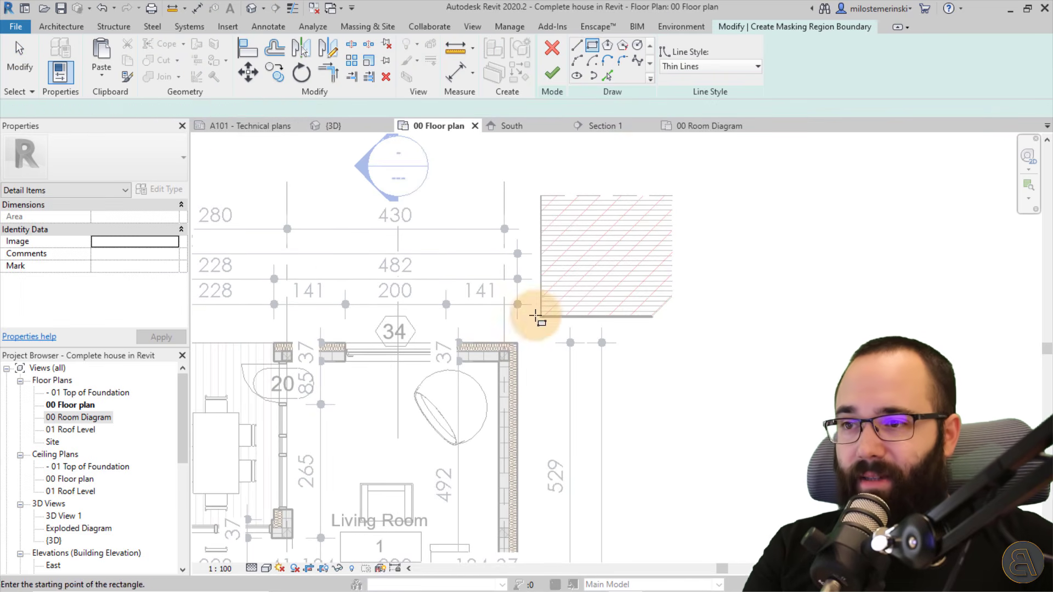
{"action": "left_click", "coordinate": [564, 296]}
{"action": "left_click", "coordinate": [488, 372]}
{"action": "left_click", "coordinate": [552, 73]}
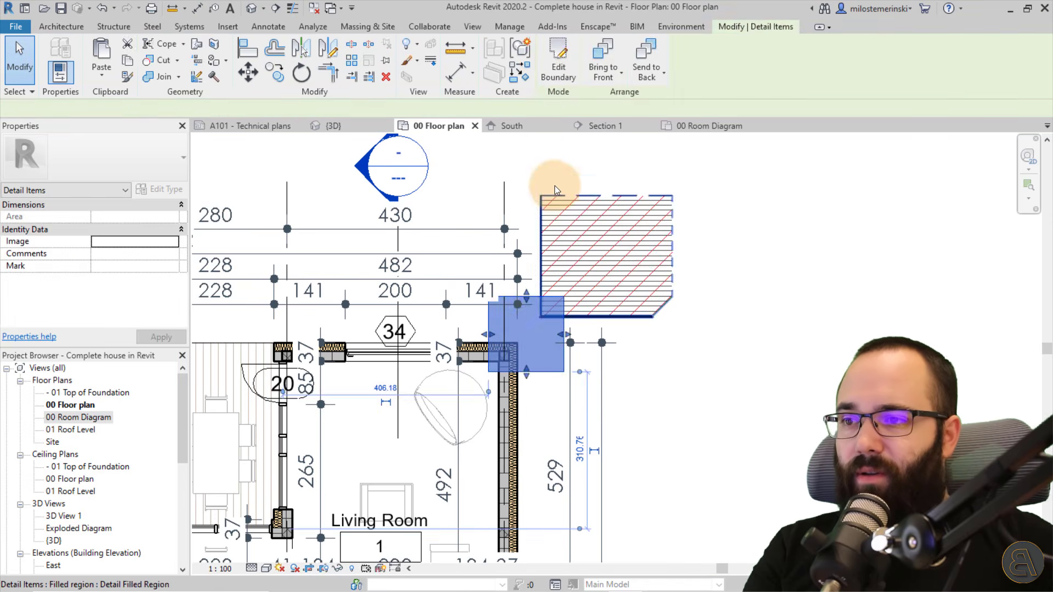
{"action": "left_click", "coordinate": [544, 156]}
{"action": "scroll", "coordinate": [539, 384], "scroll_direction": "up", "scroll_amount": 3}
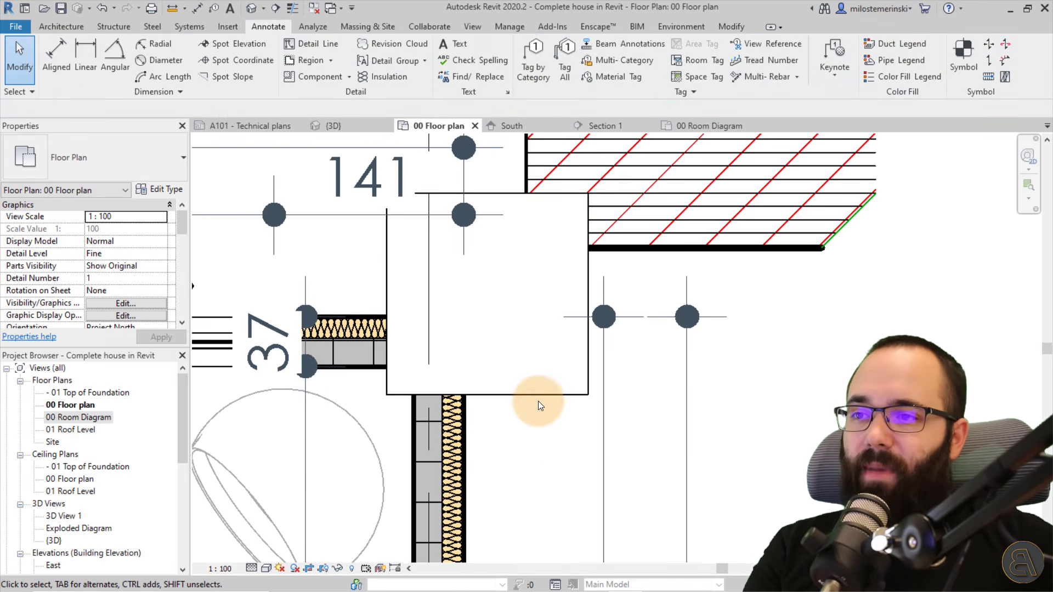
{"action": "left_click_drag", "start_coordinate": [538, 402], "coordinate": [568, 394]}
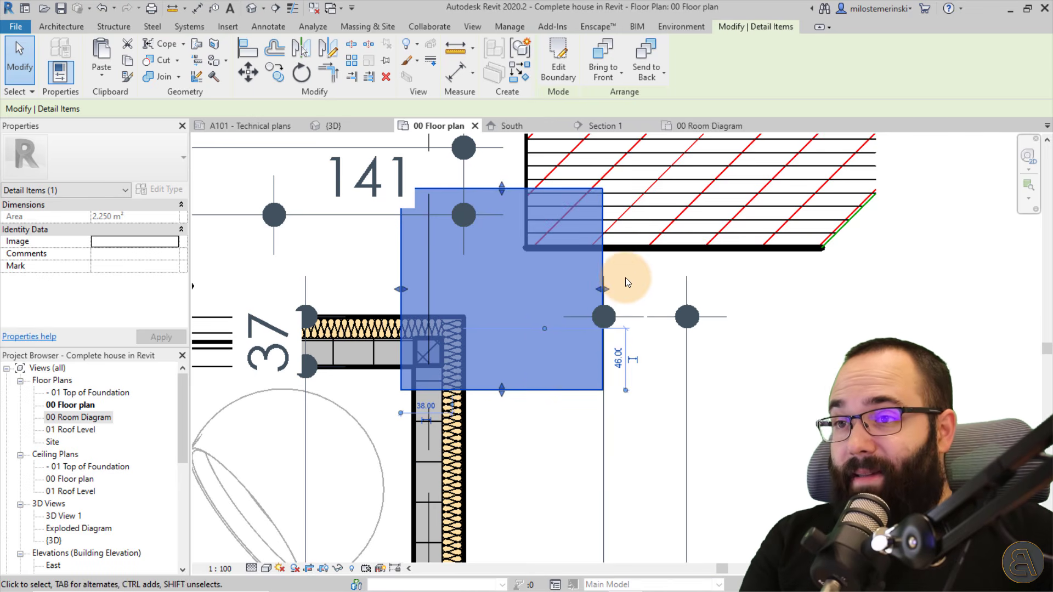
- Set the masking region's right boundary edge to <Invisible lines>, finish the boundary, and move the region further right
{"action": "left_click", "coordinate": [548, 78]}
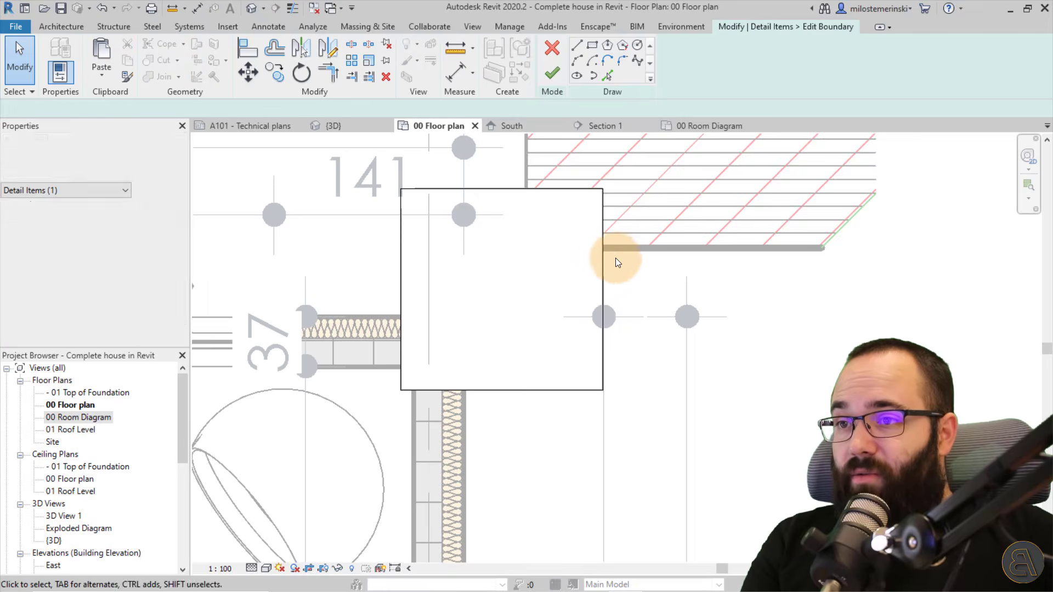
{"action": "left_click", "coordinate": [606, 263]}
{"action": "left_click", "coordinate": [685, 67]}
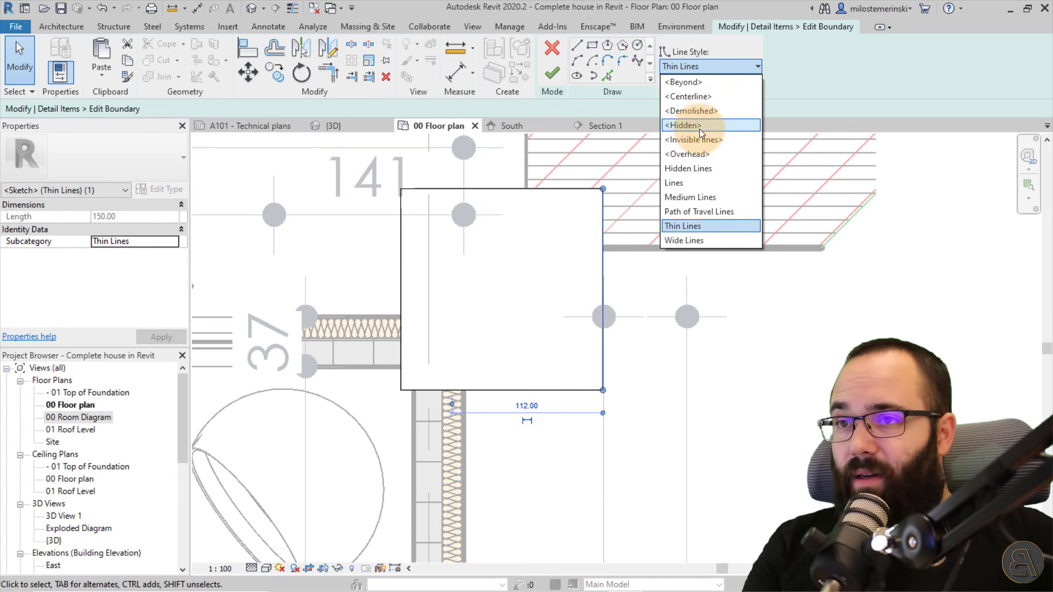
{"action": "left_click", "coordinate": [690, 142]}
{"action": "left_click", "coordinate": [593, 353]}
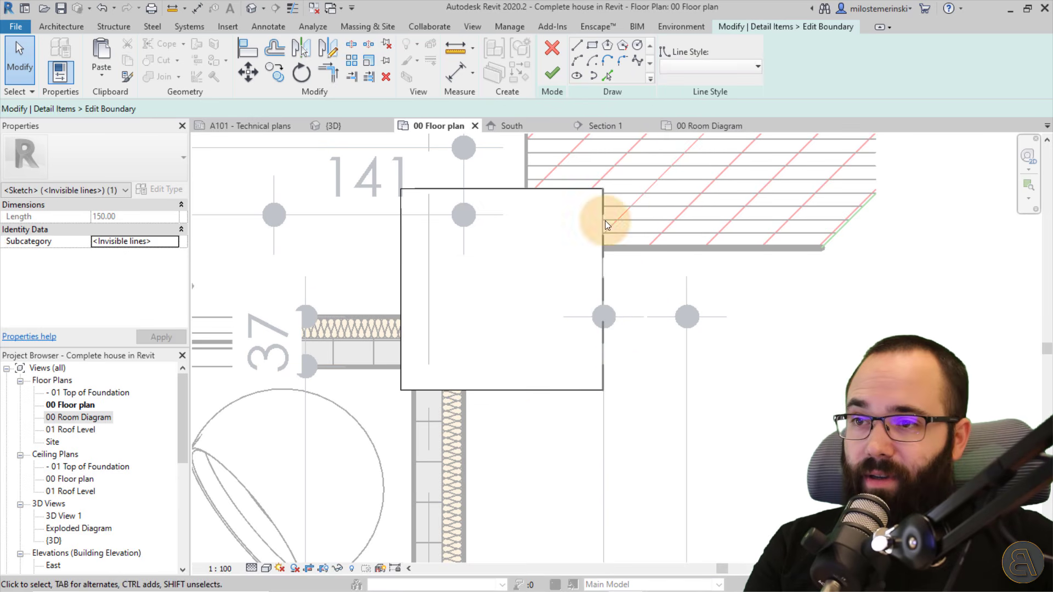
{"action": "left_click", "coordinate": [552, 73]}
{"action": "left_click", "coordinate": [727, 325]}
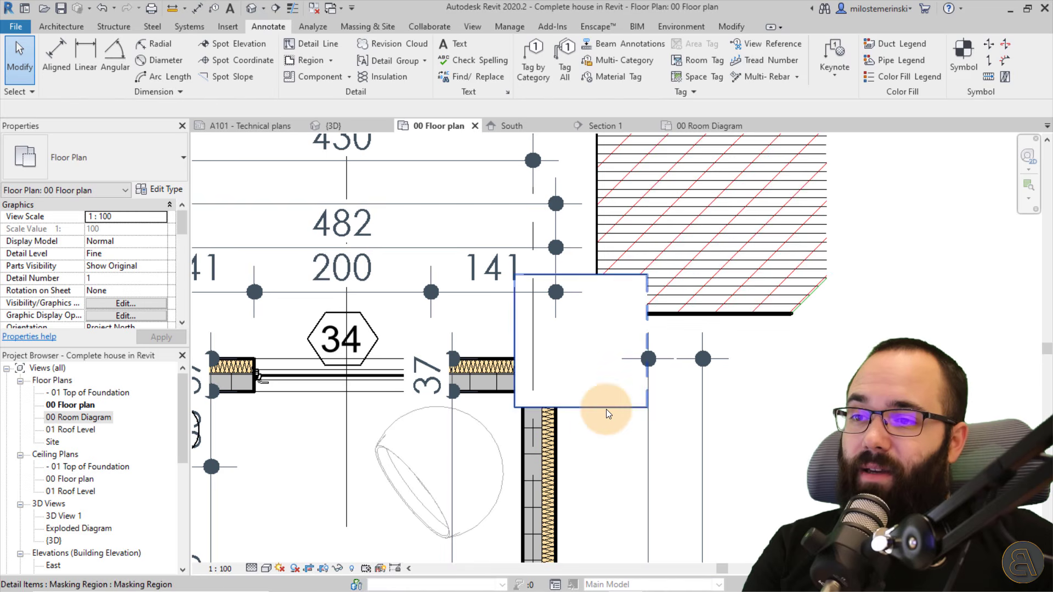
{"action": "left_click_drag", "start_coordinate": [607, 409], "coordinate": [635, 404]}
{"action": "left_click", "coordinate": [781, 431]}
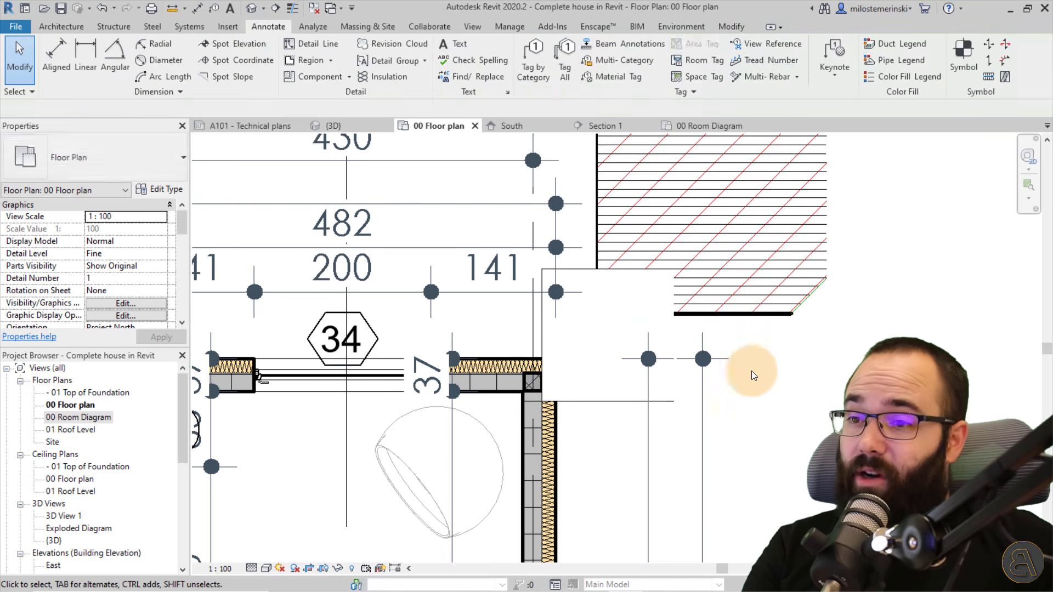
- Send the masking region behind the filled region, bring it back to the front, and deselect it
{"action": "scroll", "coordinate": [666, 378], "scroll_direction": "down", "scroll_amount": 1}
{"action": "middle_click_drag", "start_coordinate": [655, 377], "coordinate": [571, 436]}
{"action": "left_click", "coordinate": [538, 455]}
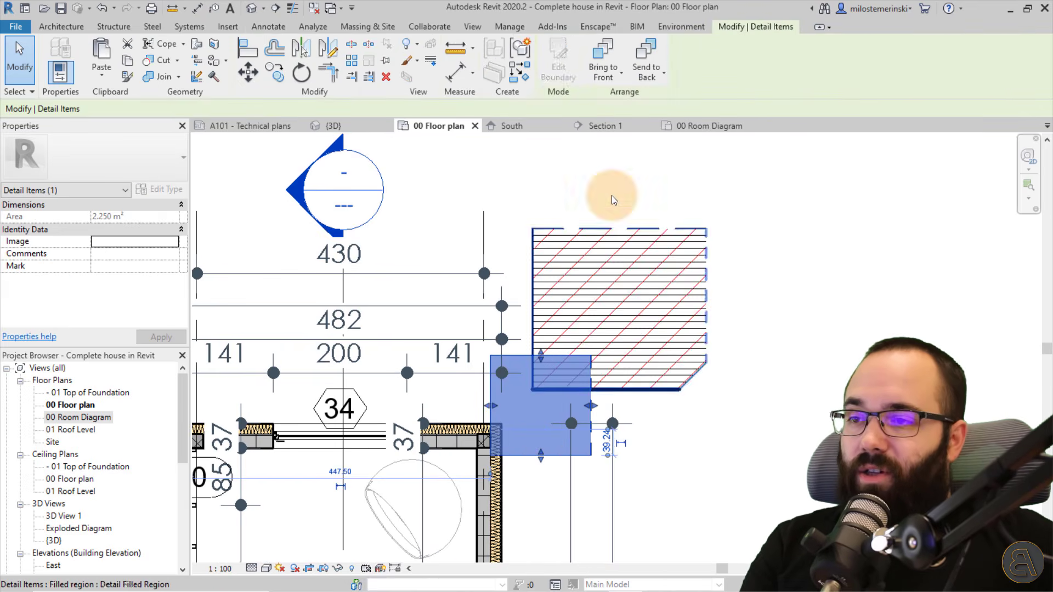
{"action": "left_click", "coordinate": [598, 62]}
{"action": "left_click", "coordinate": [695, 469]}
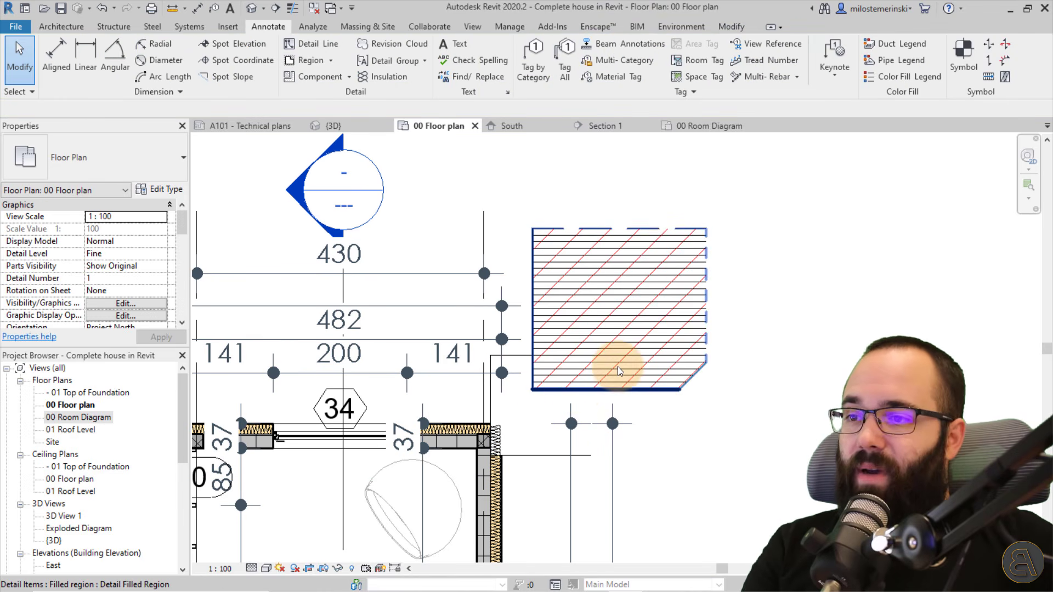
{"action": "left_click", "coordinate": [551, 455]}
{"action": "left_click", "coordinate": [603, 57]}
{"action": "left_click", "coordinate": [538, 433]}
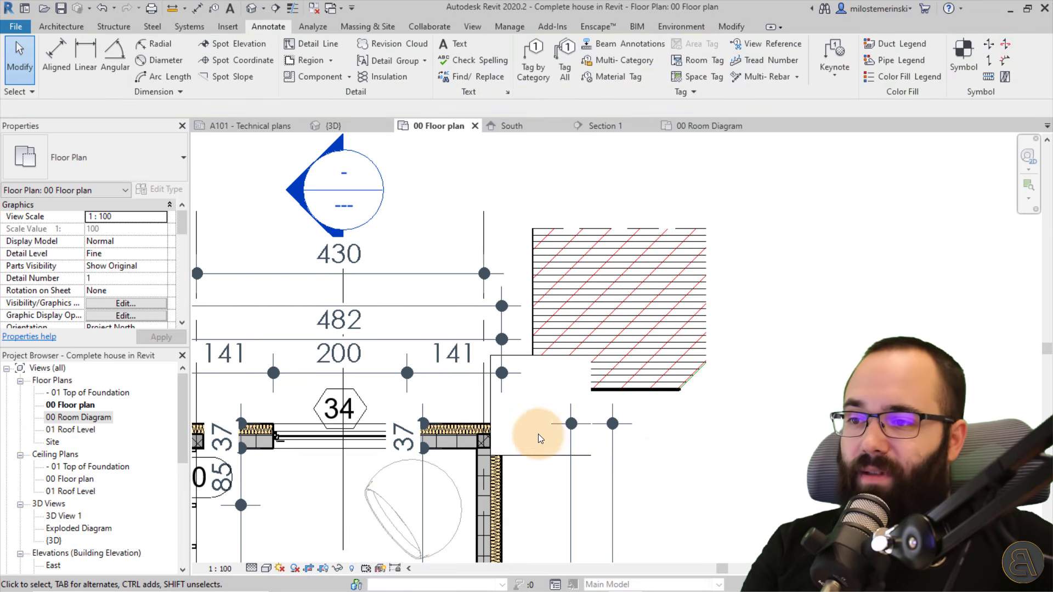
{"action": "left_click", "coordinate": [523, 356]}
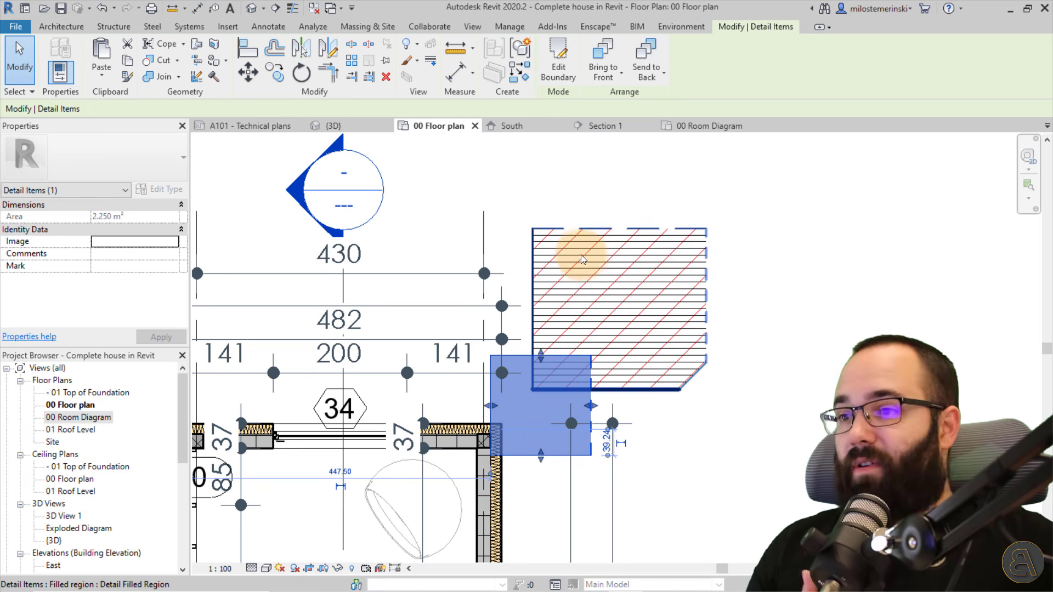
{"action": "left_click", "coordinate": [566, 267]}
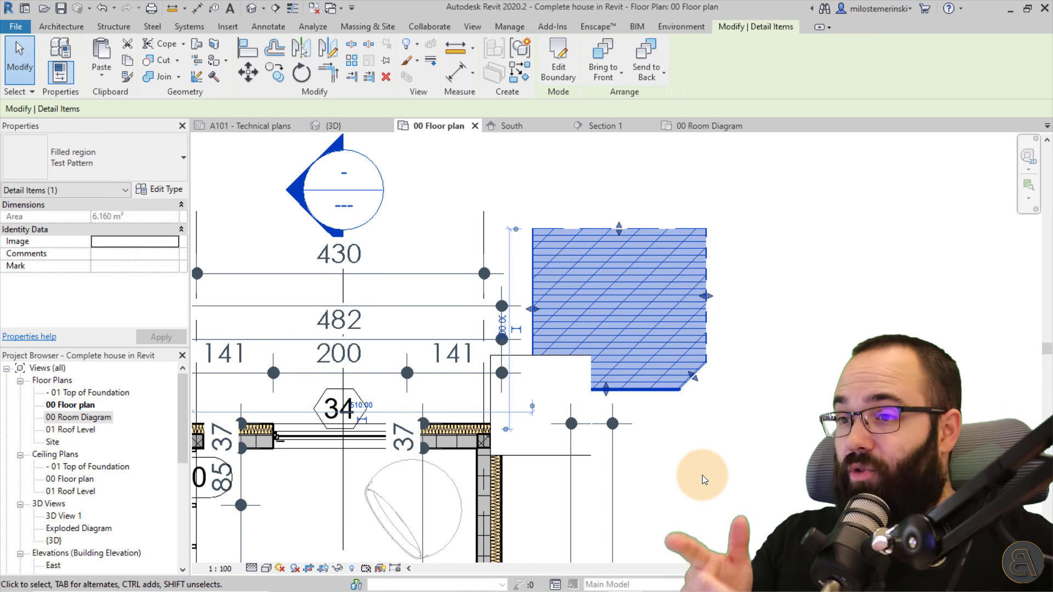
{"action": "scroll", "coordinate": [669, 502], "scroll_direction": "down", "scroll_amount": 5}
{"action": "middle_click_drag", "start_coordinate": [632, 502], "coordinate": [667, 231]}
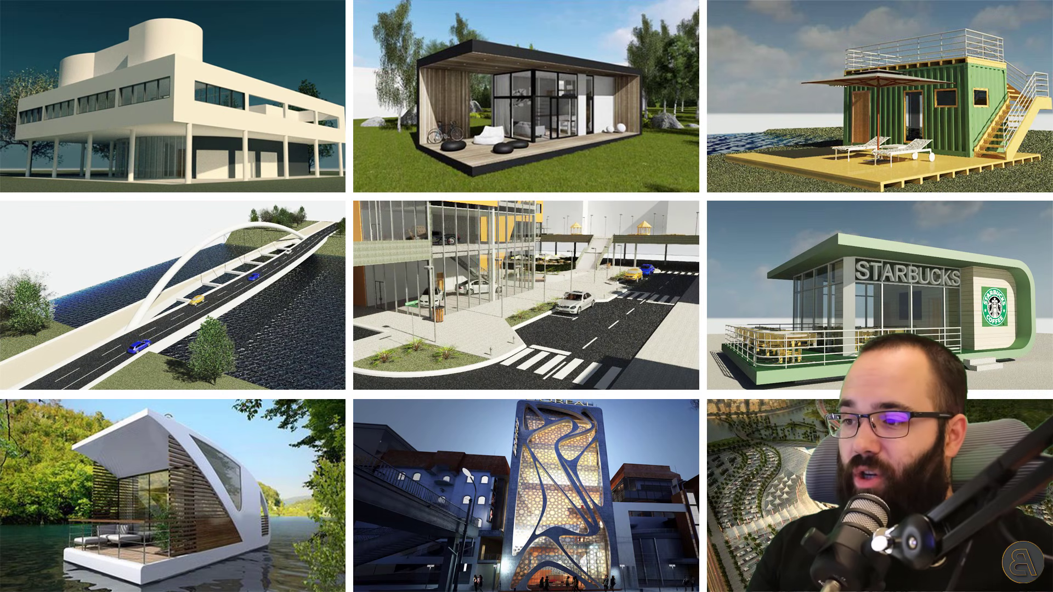